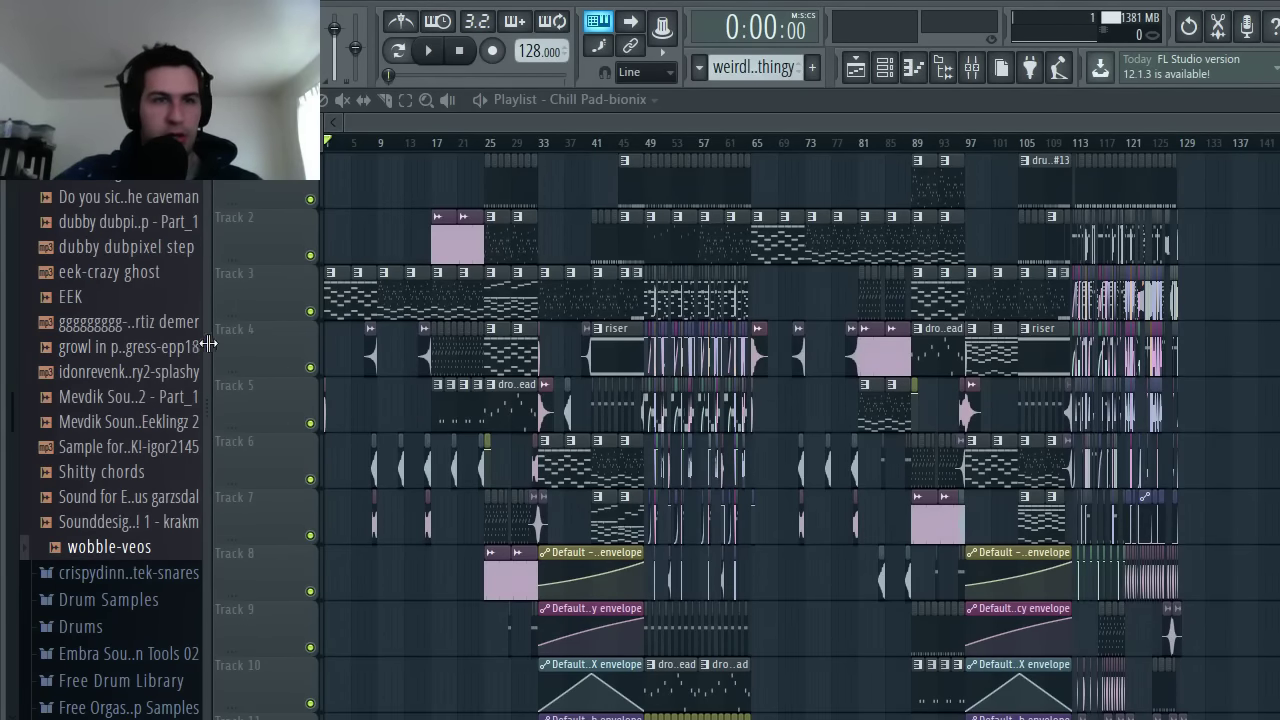
- Narrow the browser, then scroll through the Chill Pad-bionix playlist tracks and back up
{"action": "left_click_drag", "start_coordinate": [208, 343], "coordinate": [160, 340]}
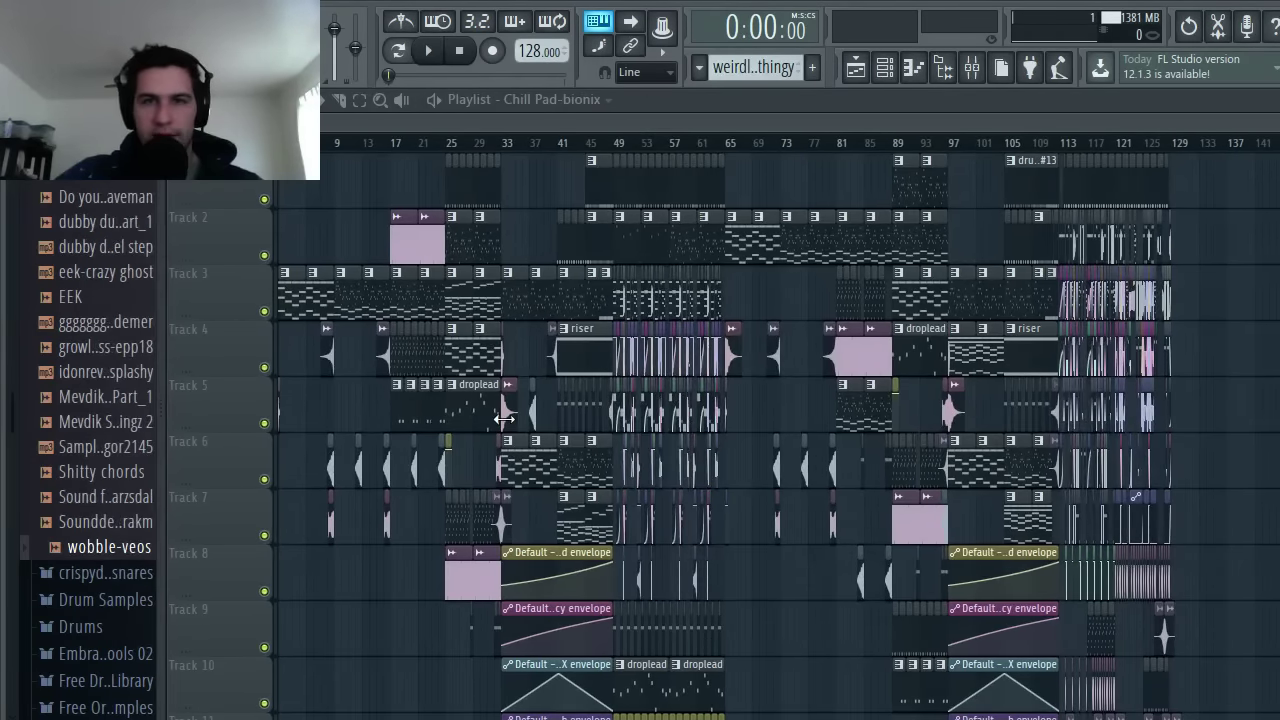
{"action": "scroll", "coordinate": [504, 418], "scroll_direction": "down", "scroll_amount": 6}
{"action": "scroll", "coordinate": [466, 403], "scroll_direction": "down", "scroll_amount": 2}
{"action": "scroll", "coordinate": [440, 392], "scroll_direction": "down", "scroll_amount": 2}
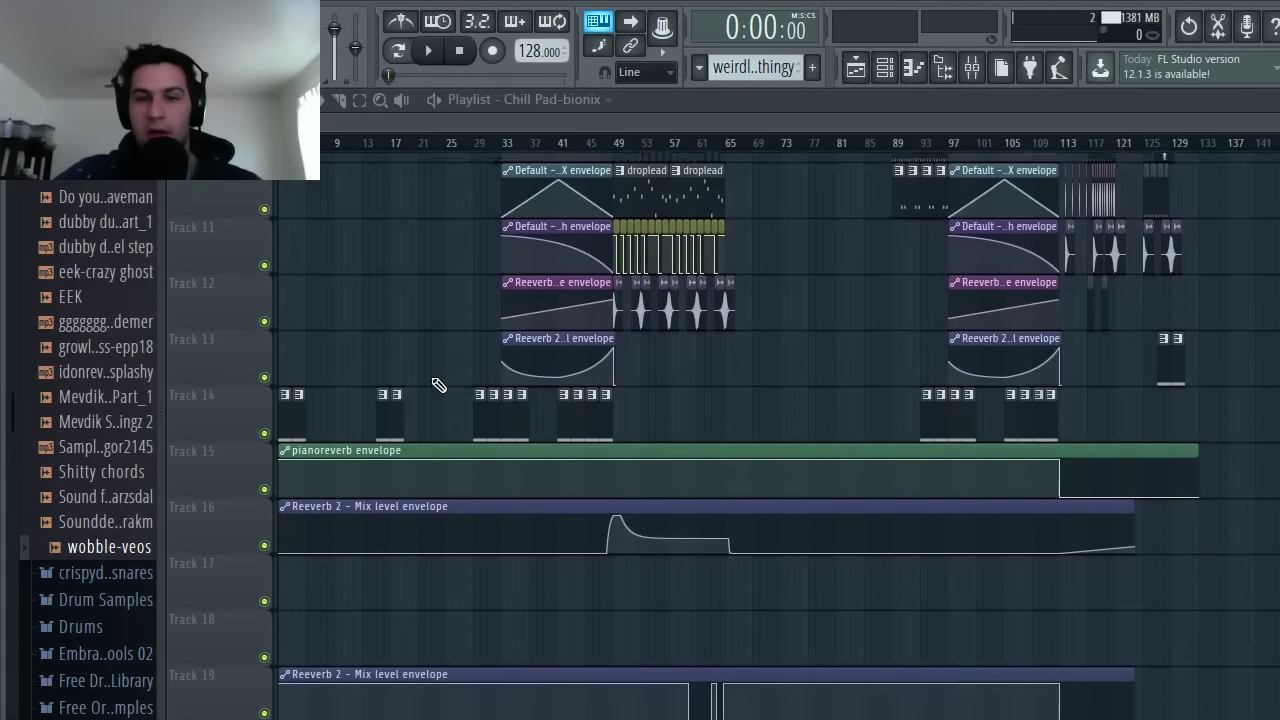
{"action": "scroll", "coordinate": [440, 385], "scroll_direction": "down", "scroll_amount": 8}
{"action": "scroll", "coordinate": [443, 377], "scroll_direction": "down", "scroll_amount": 4}
{"action": "scroll", "coordinate": [445, 373], "scroll_direction": "up", "scroll_amount": 9}
{"action": "scroll", "coordinate": [445, 373], "scroll_direction": "up", "scroll_amount": 8}
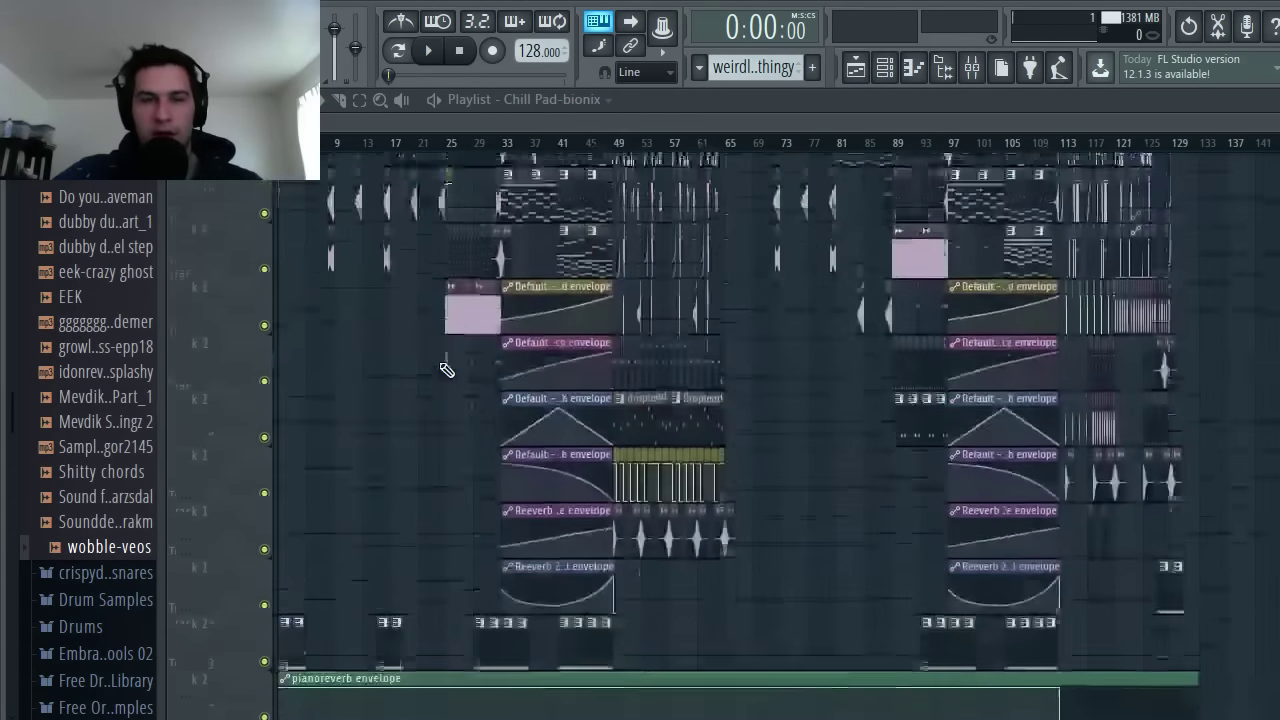
{"action": "scroll", "coordinate": [435, 360], "scroll_direction": "up", "scroll_amount": 5}
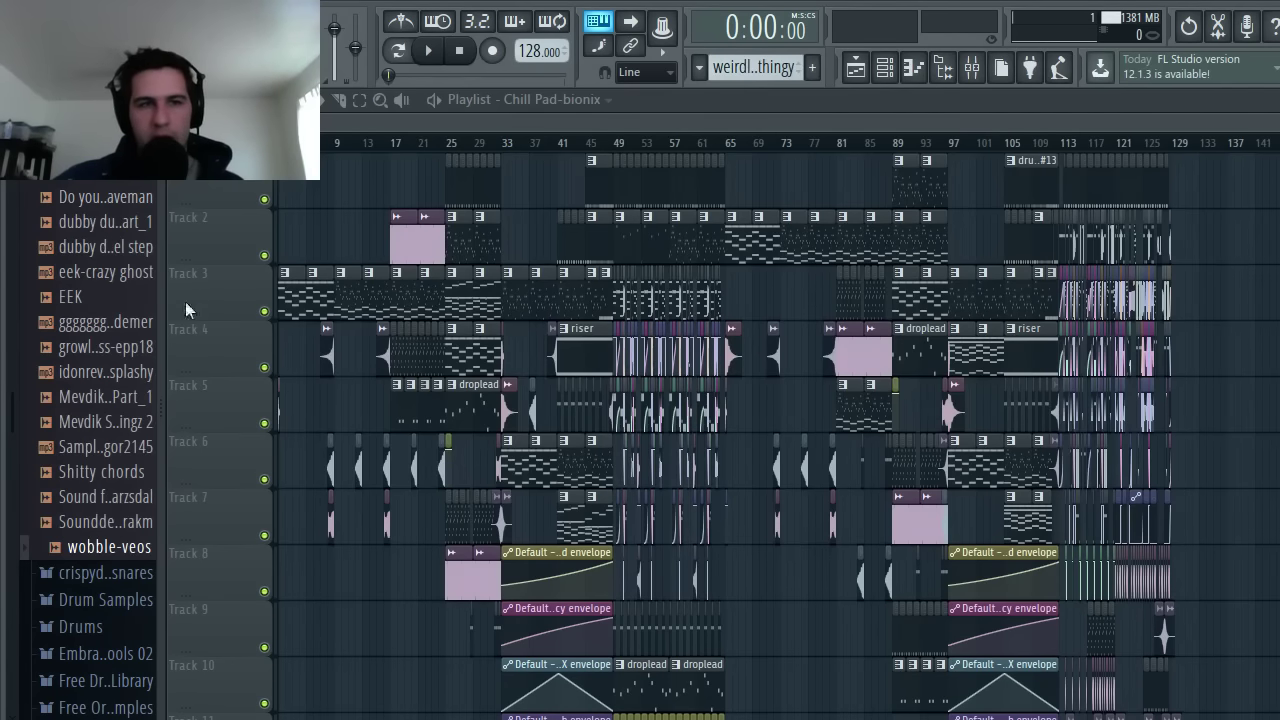
- Widen the browser so sample names are readable, with the list starting at the Clash2 folder
{"action": "left_click_drag", "start_coordinate": [172, 314], "coordinate": [200, 304]}
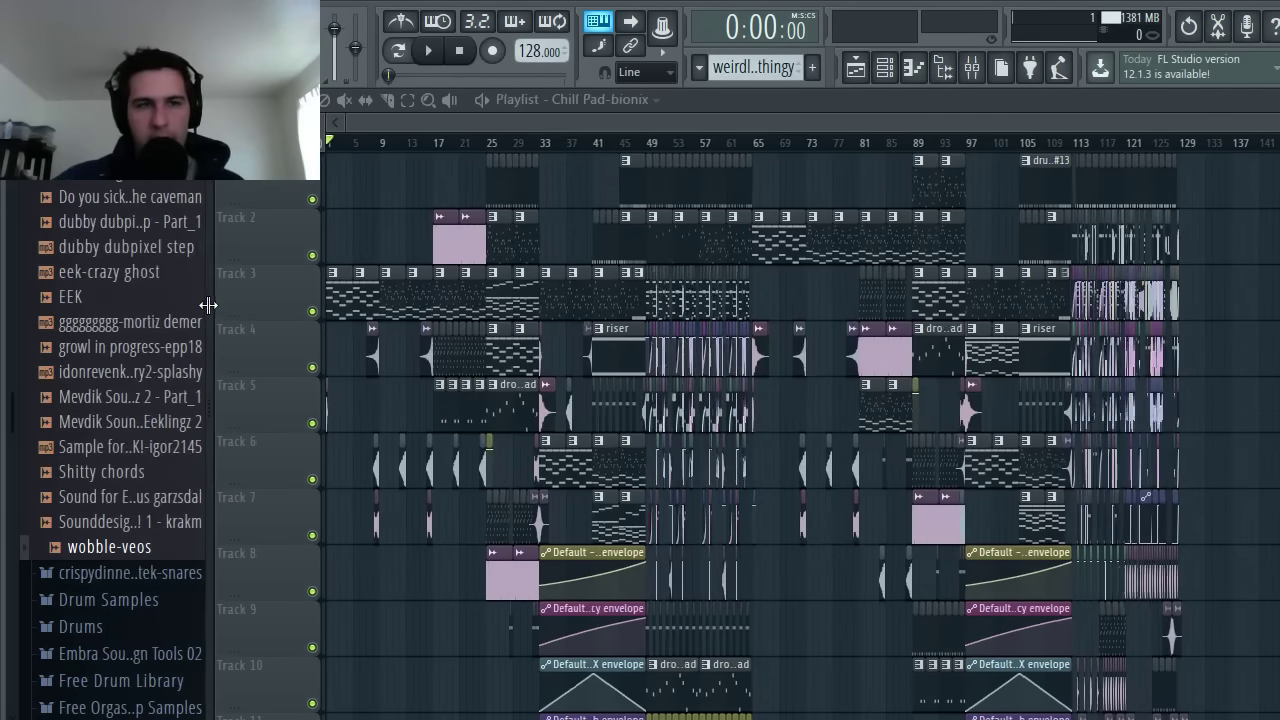
{"action": "scroll", "coordinate": [150, 320], "scroll_direction": "up", "scroll_amount": 4}
{"action": "scroll", "coordinate": [150, 320], "scroll_direction": "up", "scroll_amount": 3}
{"action": "scroll", "coordinate": [150, 320], "scroll_direction": "down", "scroll_amount": 2}
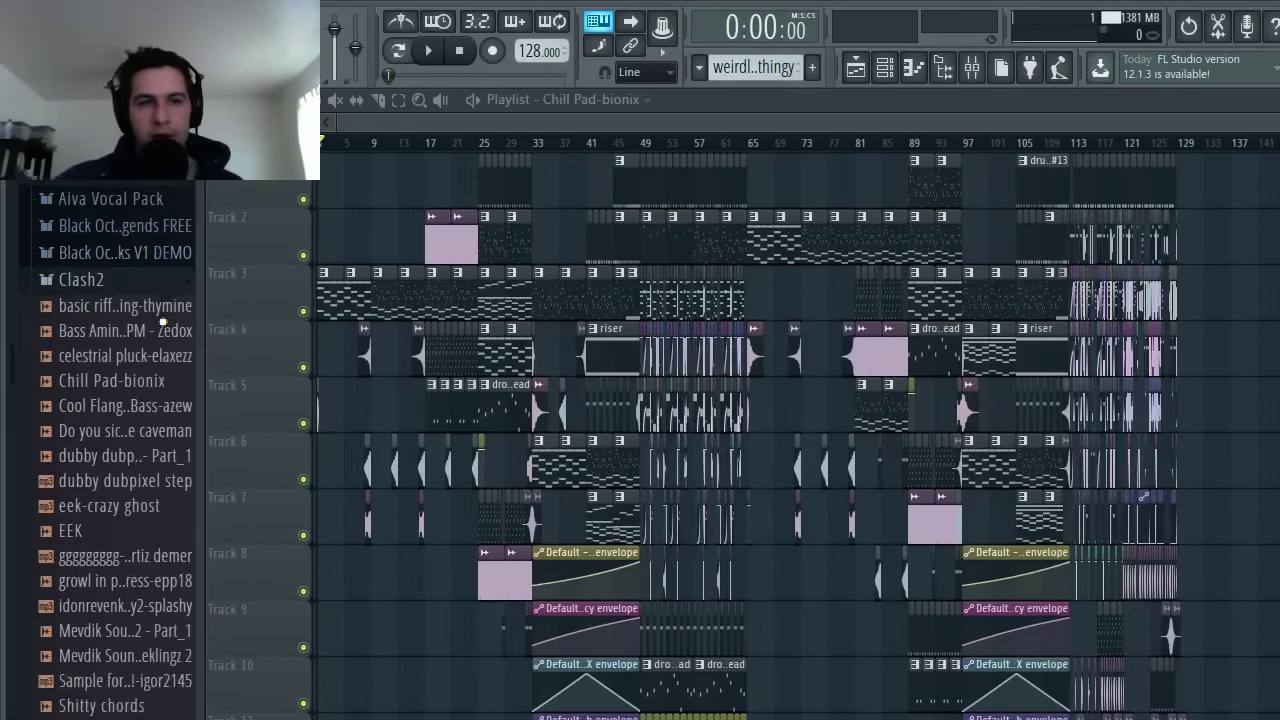
{"action": "scroll", "coordinate": [150, 320], "scroll_direction": "down", "scroll_amount": 2}
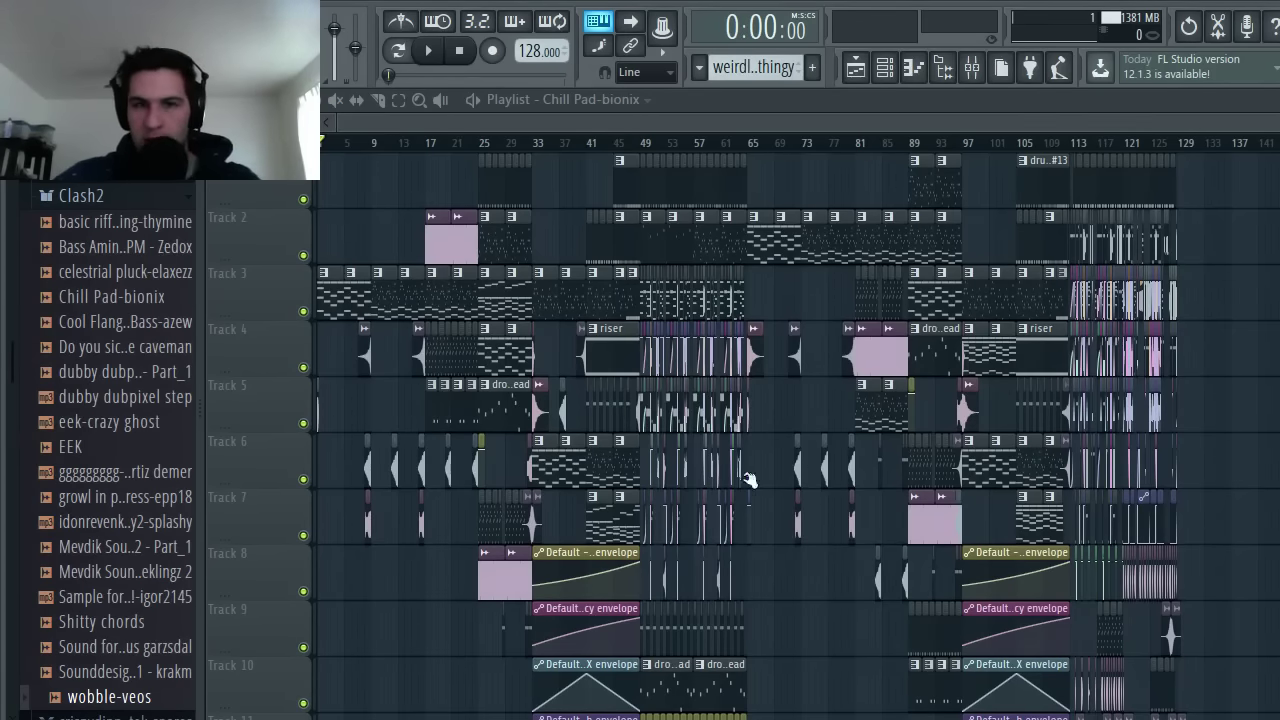
- Zoom the playlist in to bar 113 and briefly play the arrangement from there
{"action": "scroll", "coordinate": [751, 477], "scroll_direction": "up", "scroll_amount": 3}
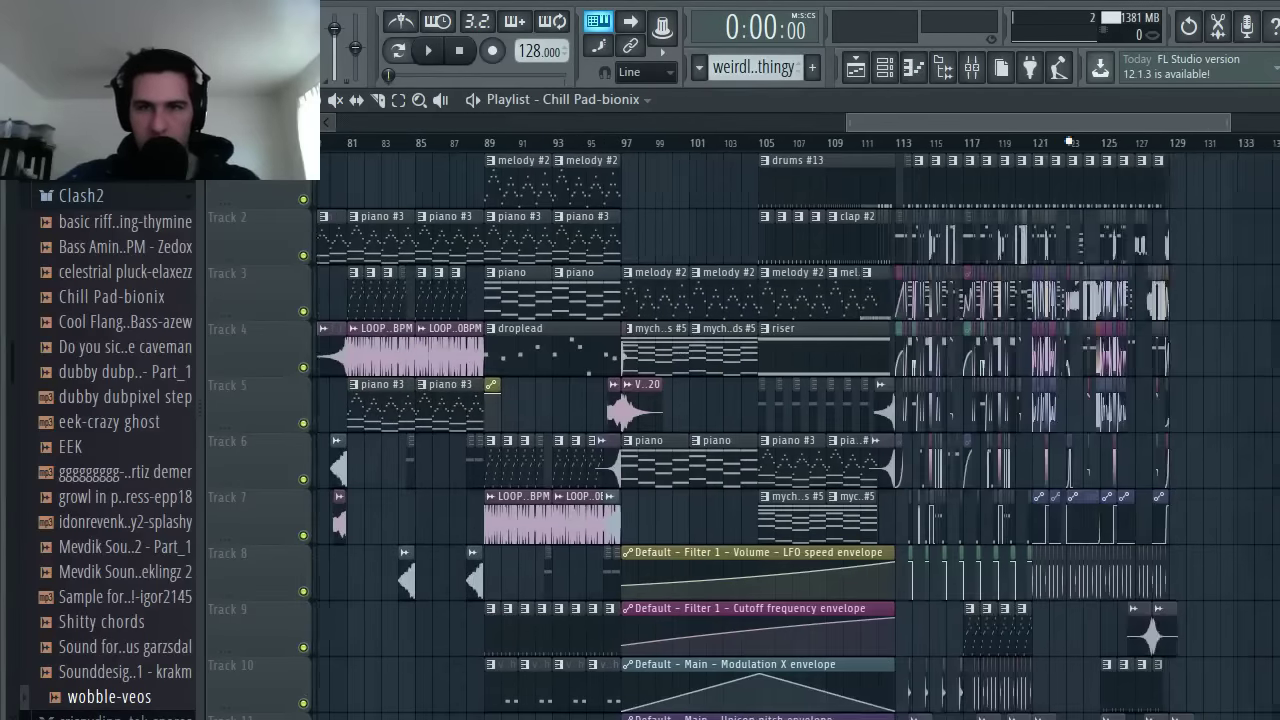
{"action": "left_click_drag", "start_coordinate": [797, 122], "coordinate": [1149, 251]}
{"action": "scroll", "coordinate": [740, 265], "scroll_direction": "up", "scroll_amount": 3}
{"action": "scroll", "coordinate": [787, 174], "scroll_direction": "up", "scroll_amount": 3}
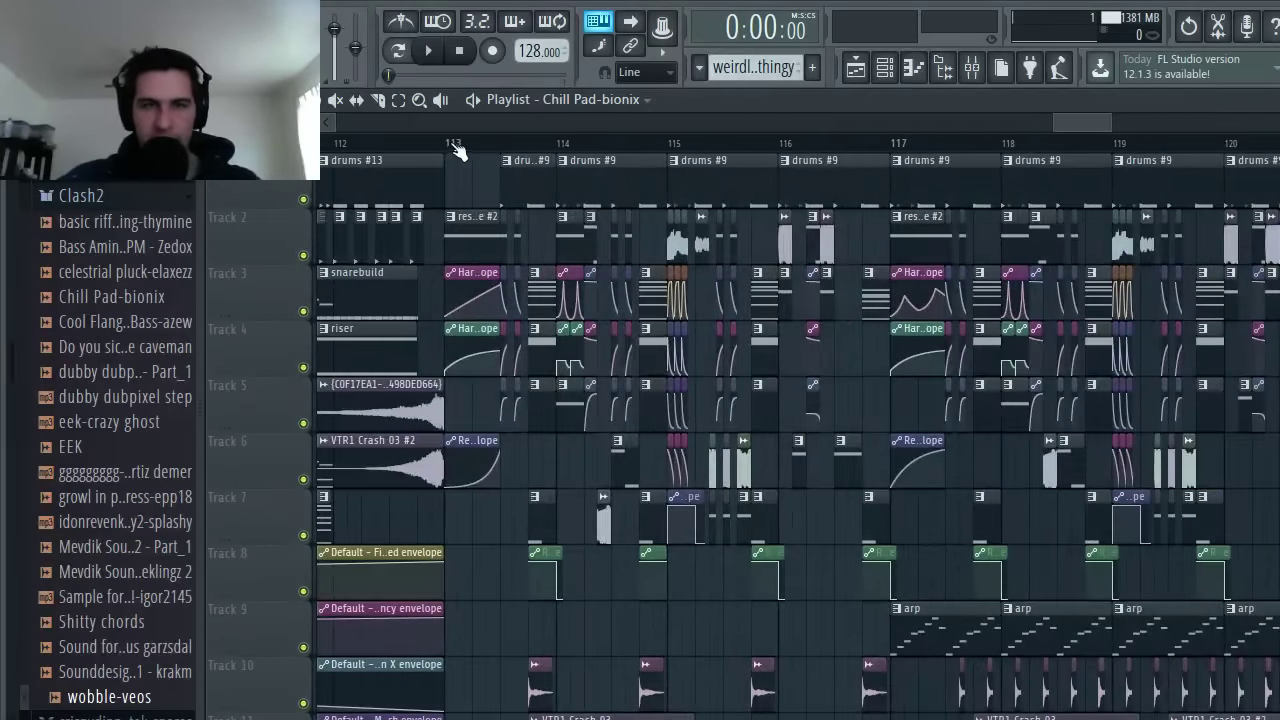
{"action": "left_click", "coordinate": [453, 145]}
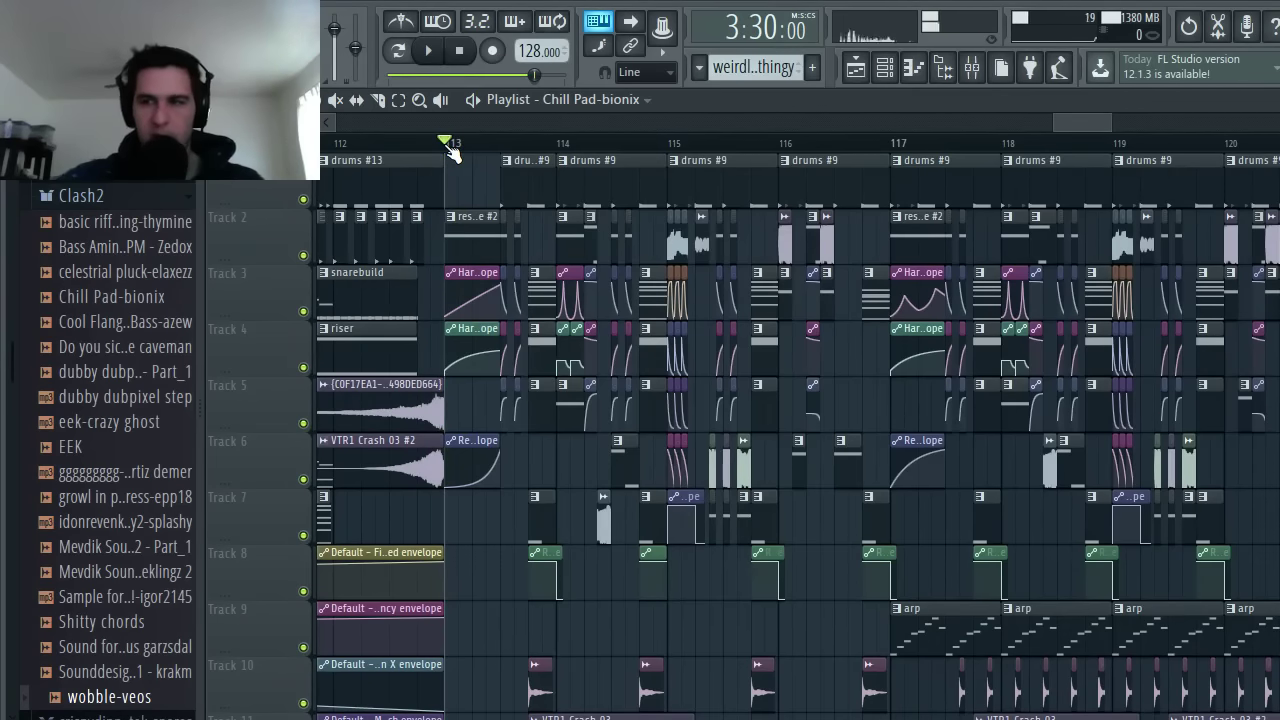
{"action": "key", "text": "space"}
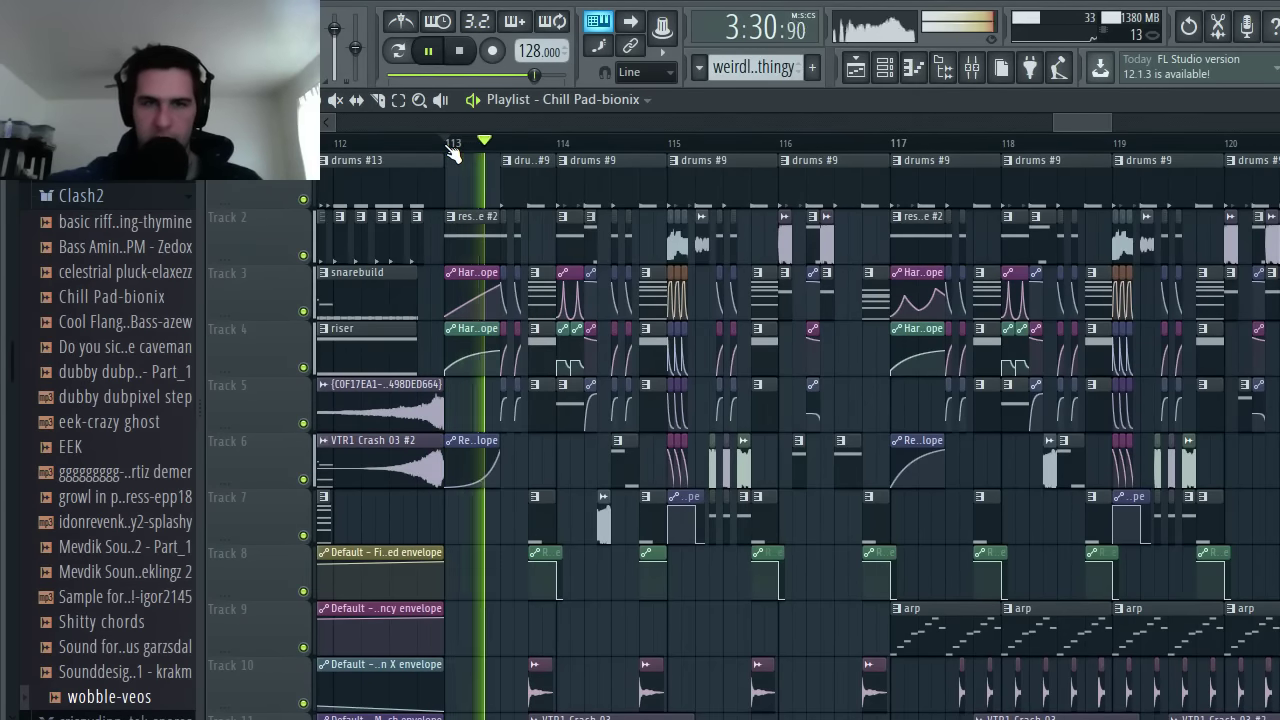
{"action": "key", "text": "space"}
- Select a short time range where drums #9 begins and audition the first Clash2 sample
{"action": "scroll", "coordinate": [446, 145], "scroll_direction": "up", "scroll_amount": 3}
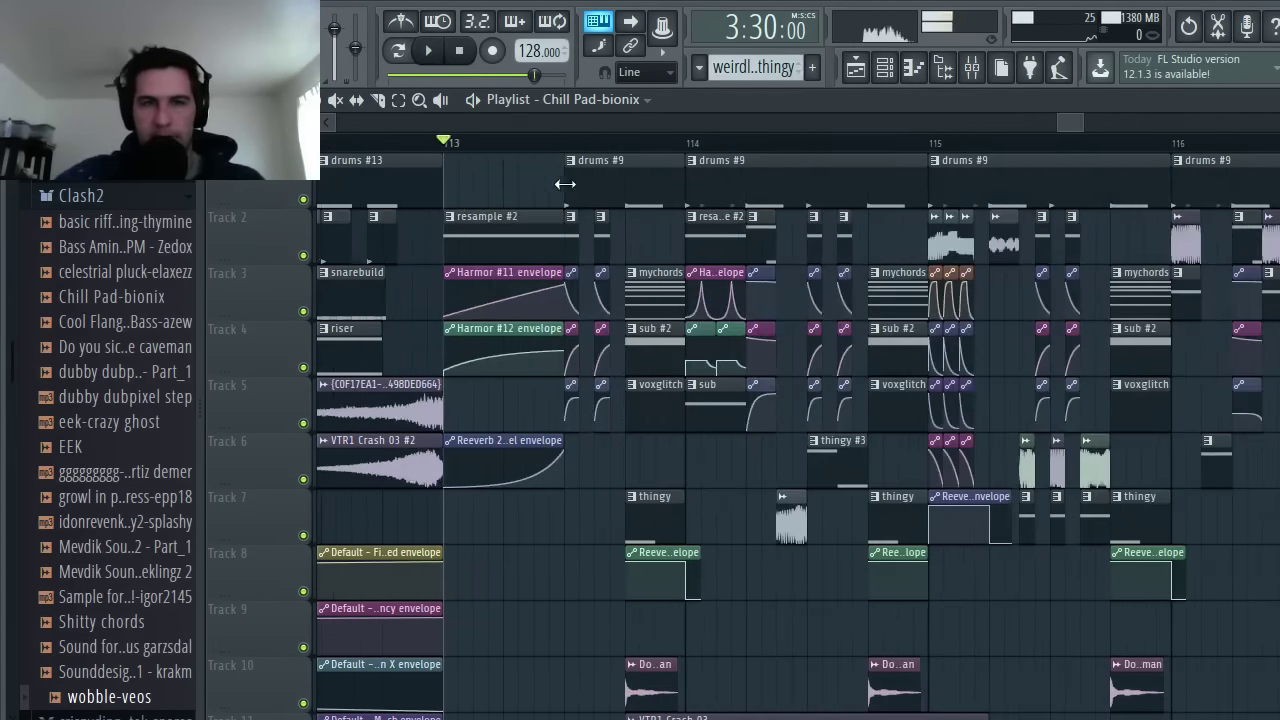
{"action": "left_click", "coordinate": [565, 143]}
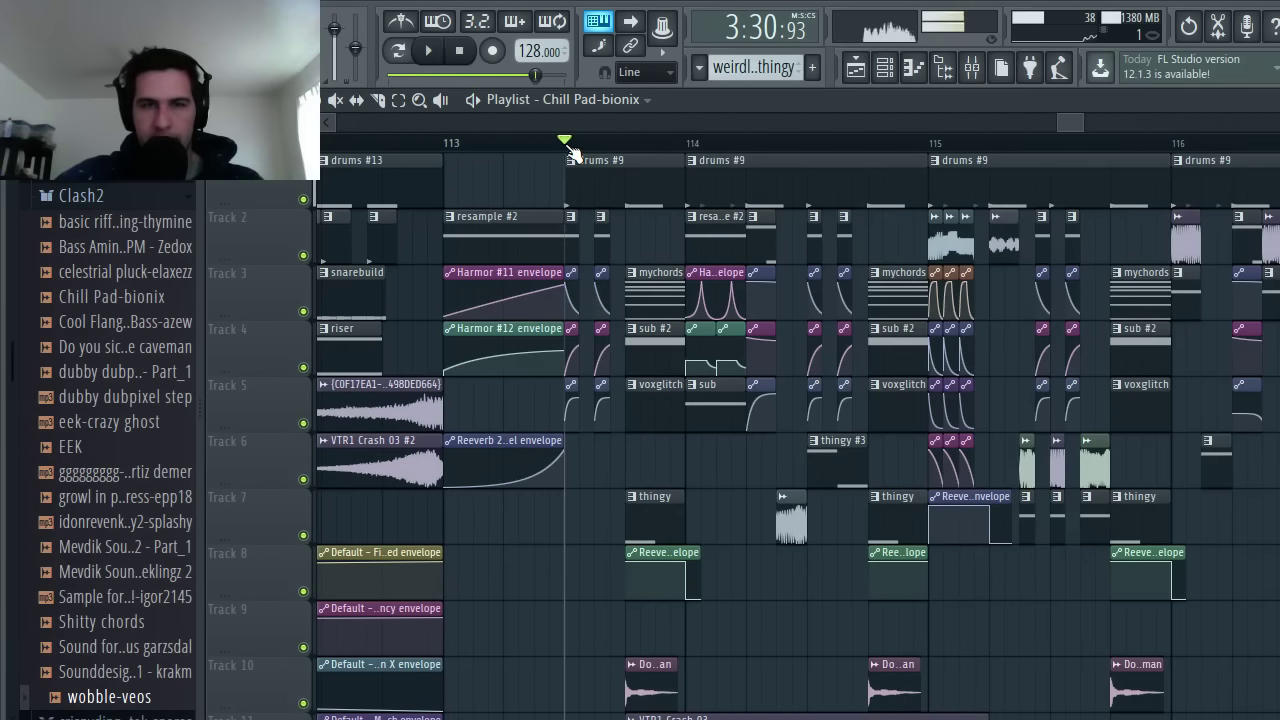
{"action": "left_click_drag", "start_coordinate": [568, 158], "coordinate": [611, 155]}
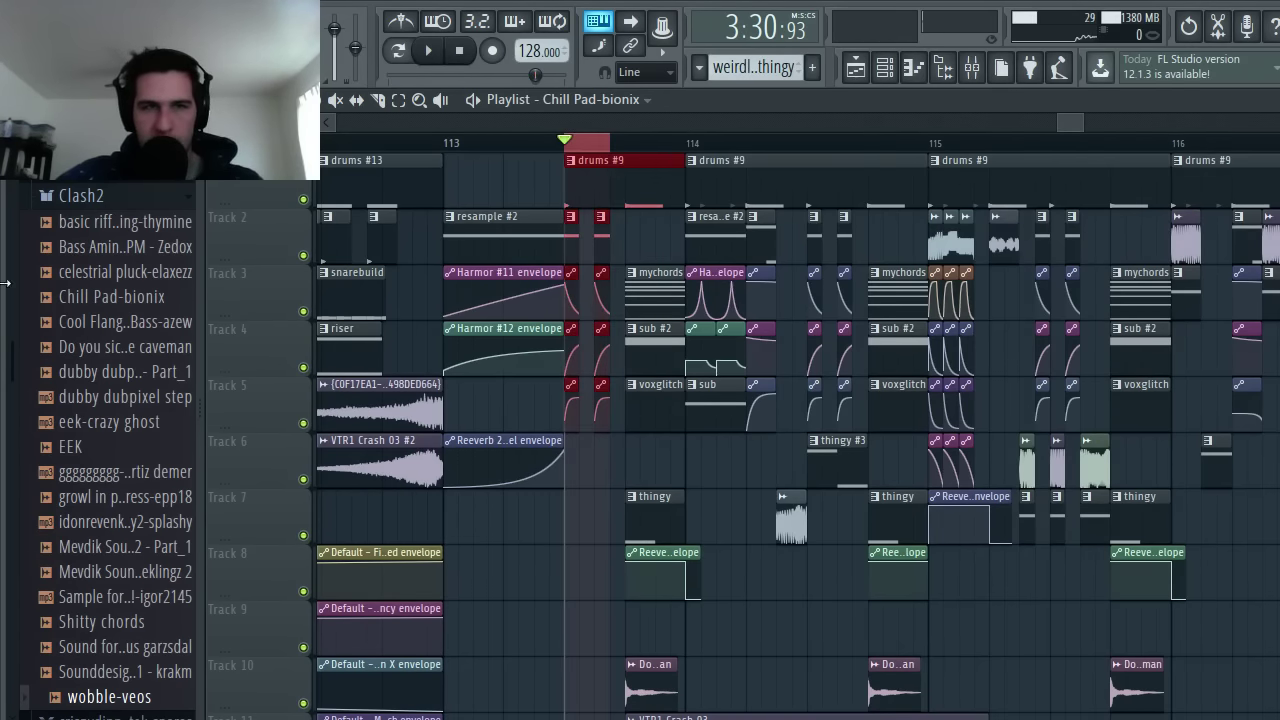
{"action": "left_click", "coordinate": [157, 229]}
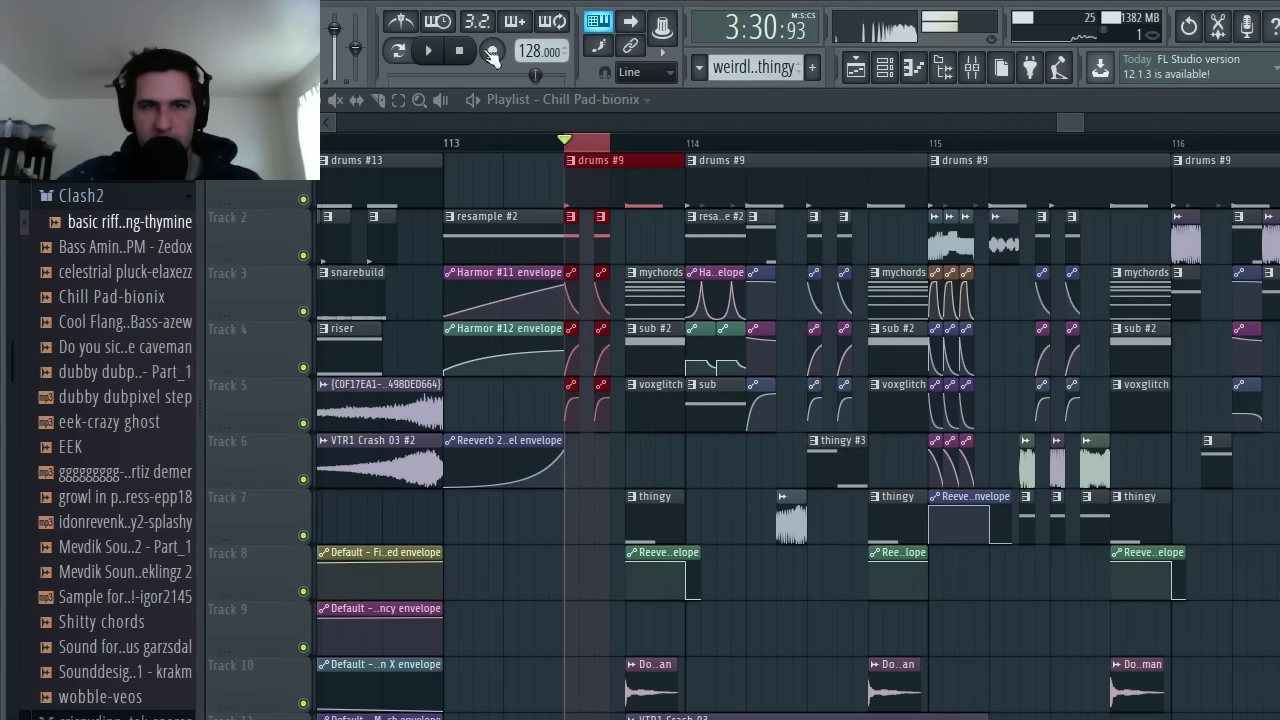
{"action": "left_click", "coordinate": [457, 52]}
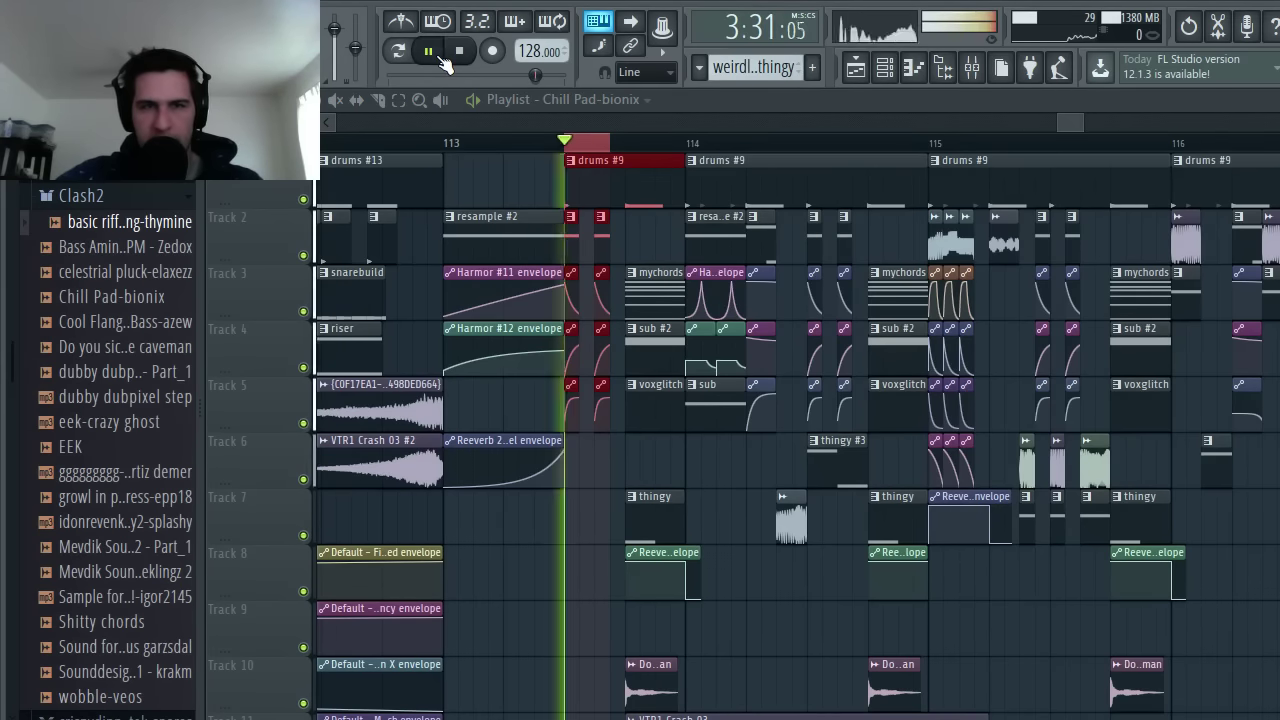
- Loop playback over the selected drums #9 region, then stop it and adjust the view
{"action": "scroll", "coordinate": [603, 232], "scroll_direction": "up", "scroll_amount": 3, "text": "ctrl"}
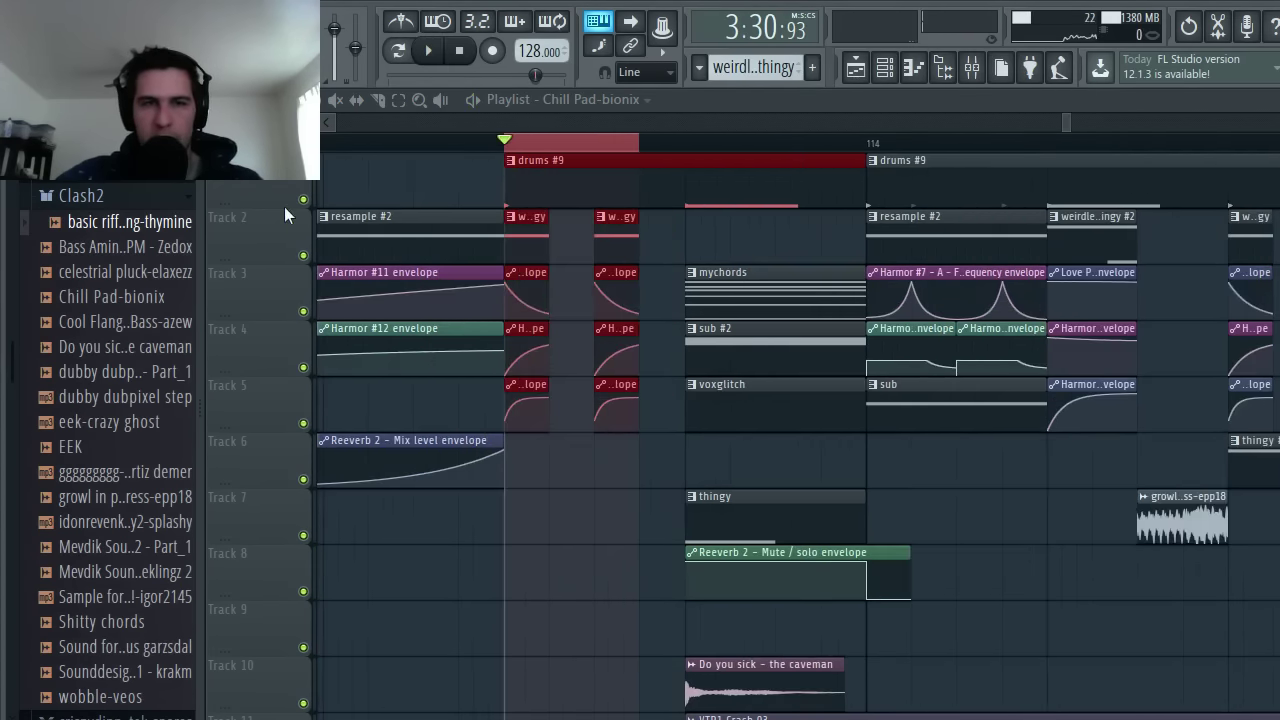
{"action": "key", "text": "space"}
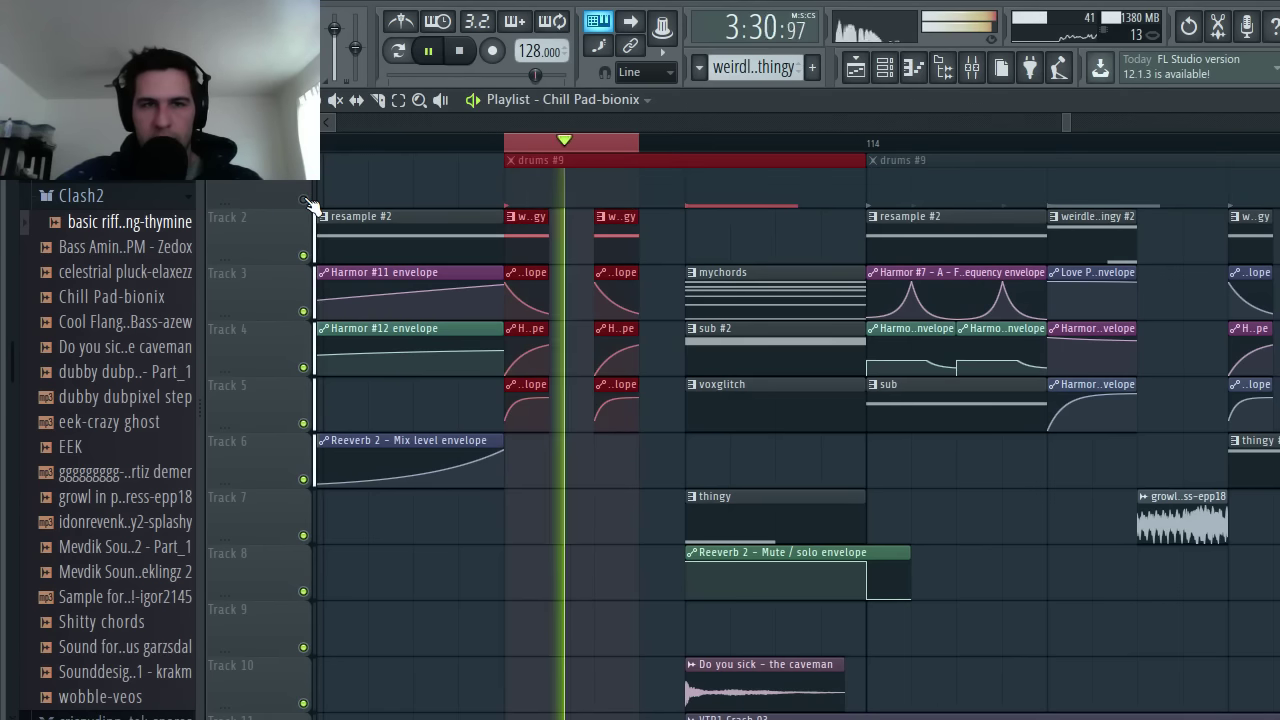
{"action": "key", "text": "space"}
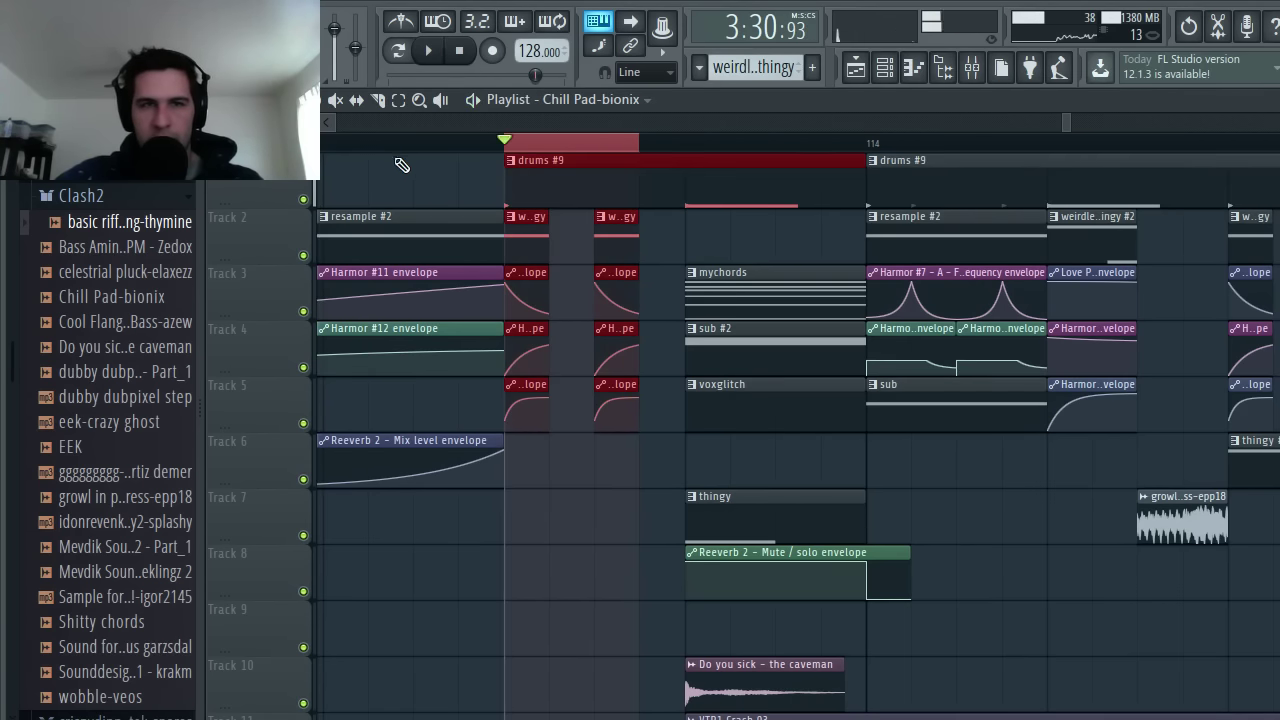
{"action": "scroll", "coordinate": [400, 178], "scroll_direction": "down", "scroll_amount": 3, "text": "ctrl"}
{"action": "scroll", "coordinate": [352, 262], "scroll_direction": "down", "scroll_amount": 2, "text": "ctrl"}
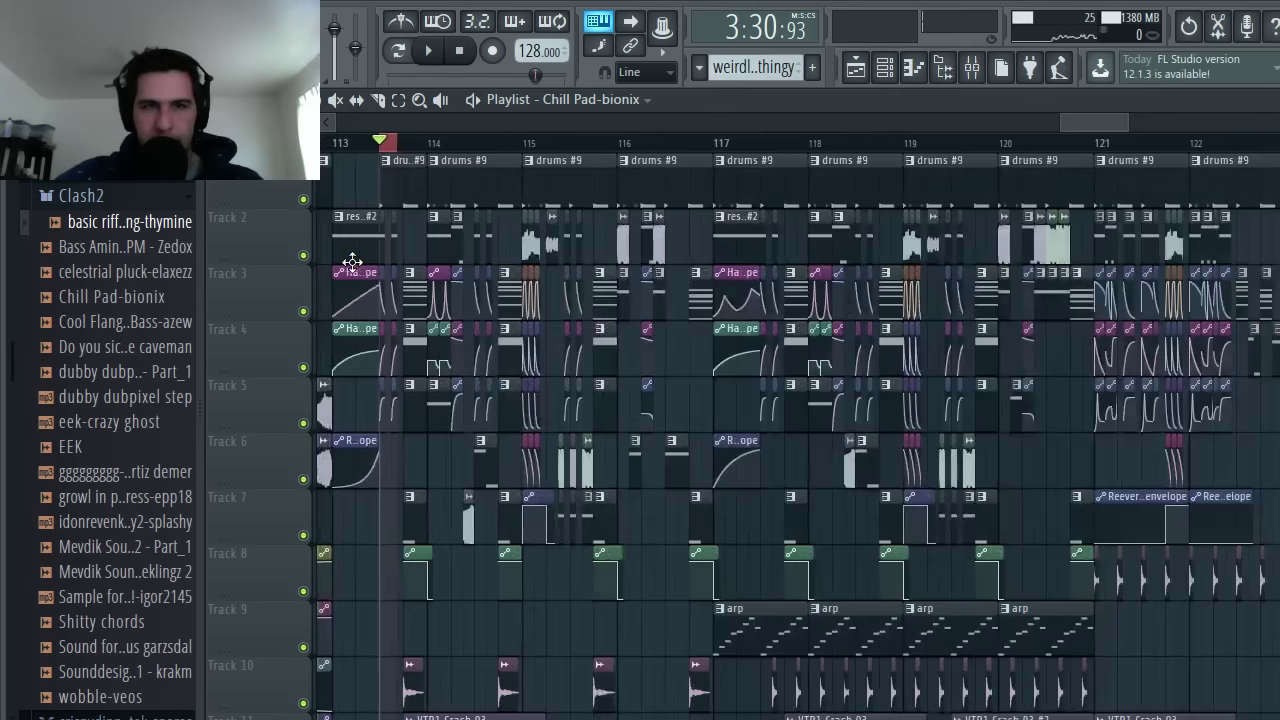
{"action": "scroll", "coordinate": [320, 186], "scroll_direction": "up", "scroll_amount": 2, "text": "ctrl"}
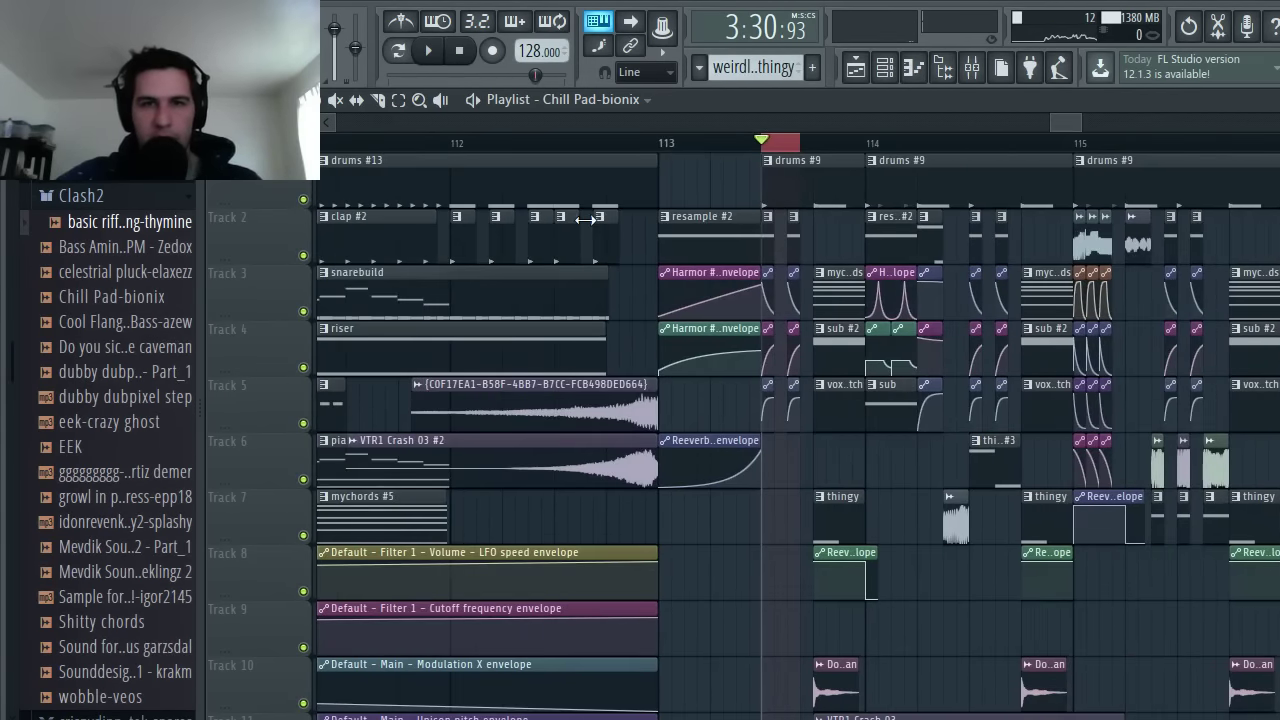
{"action": "left_click_drag", "start_coordinate": [1090, 130], "coordinate": [969, 211]}
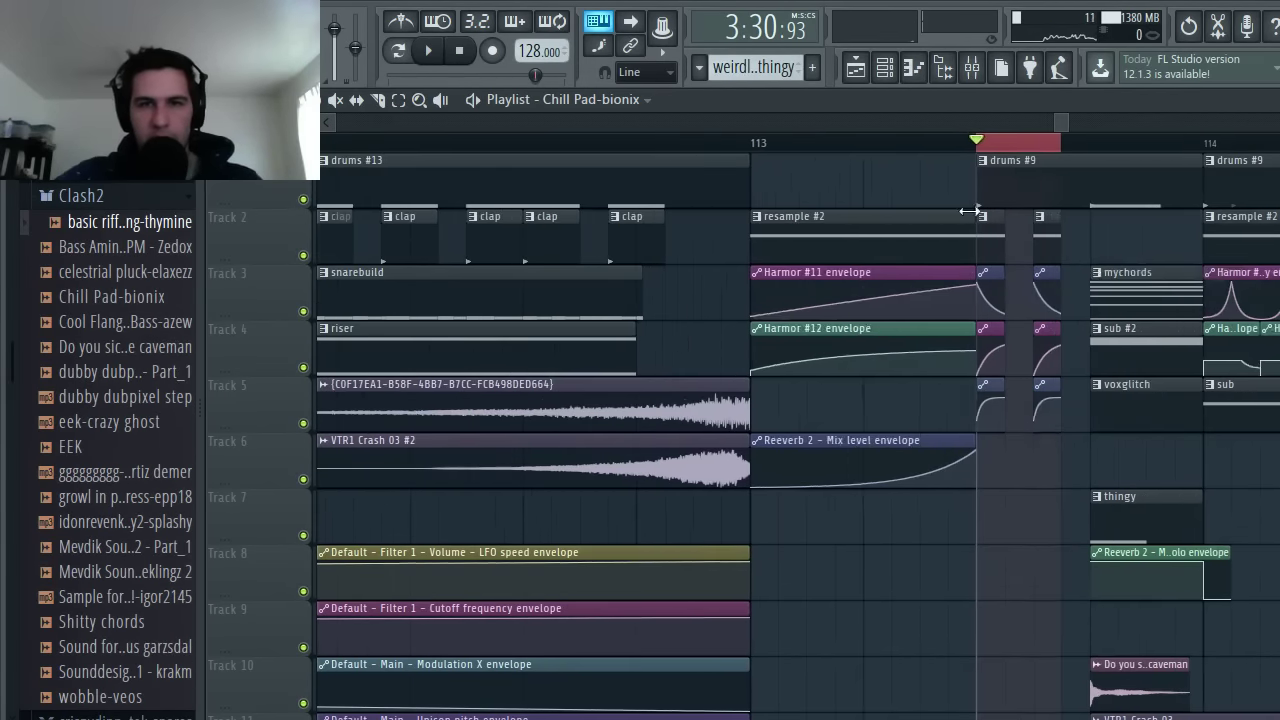
{"action": "left_click", "coordinate": [753, 145]}
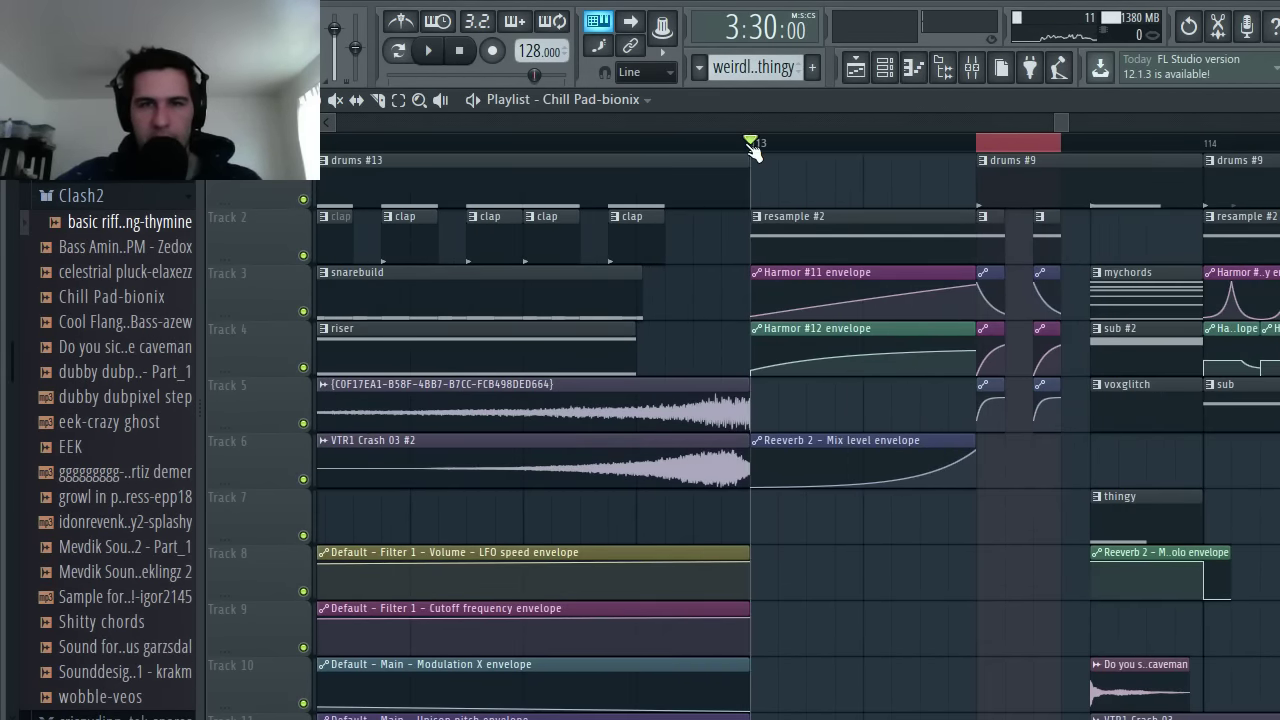
{"action": "double_click", "coordinate": [776, 222]}
{"action": "left_click", "coordinate": [888, 62]}
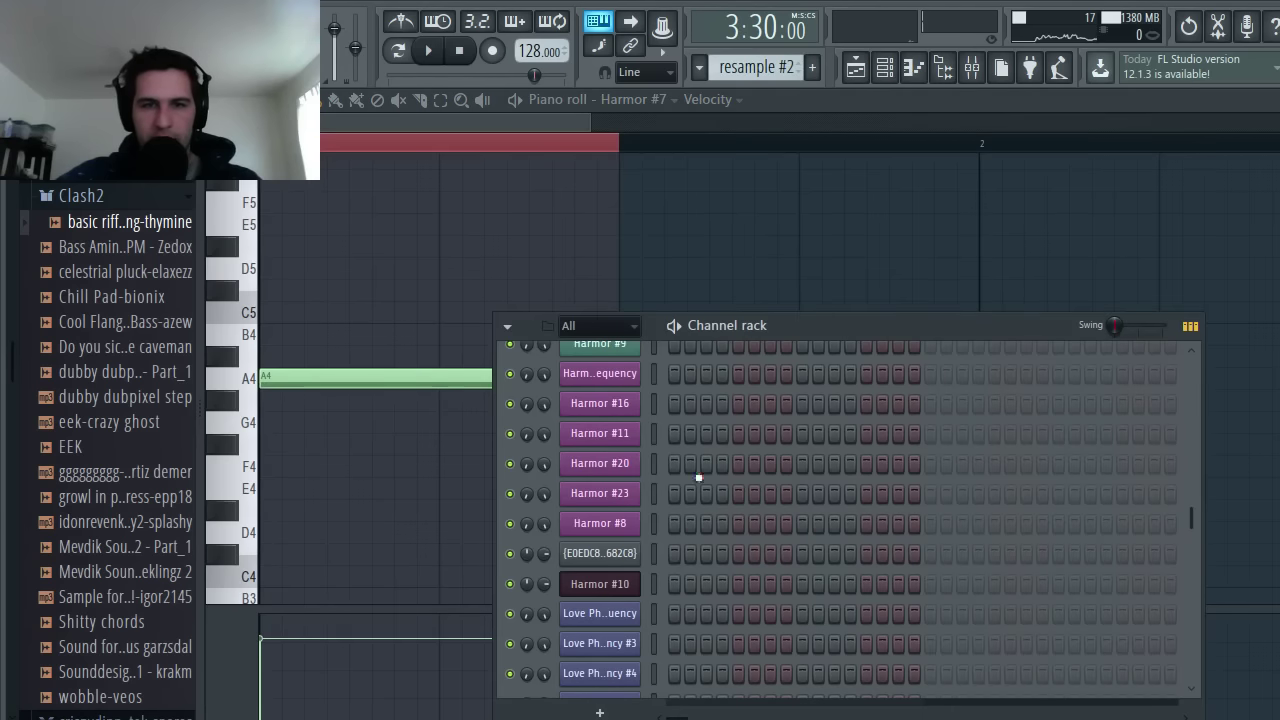
{"action": "scroll", "coordinate": [664, 541], "scroll_direction": "up", "scroll_amount": 1}
{"action": "scroll", "coordinate": [663, 535], "scroll_direction": "up", "scroll_amount": 13}
{"action": "scroll", "coordinate": [663, 535], "scroll_direction": "down", "scroll_amount": 5}
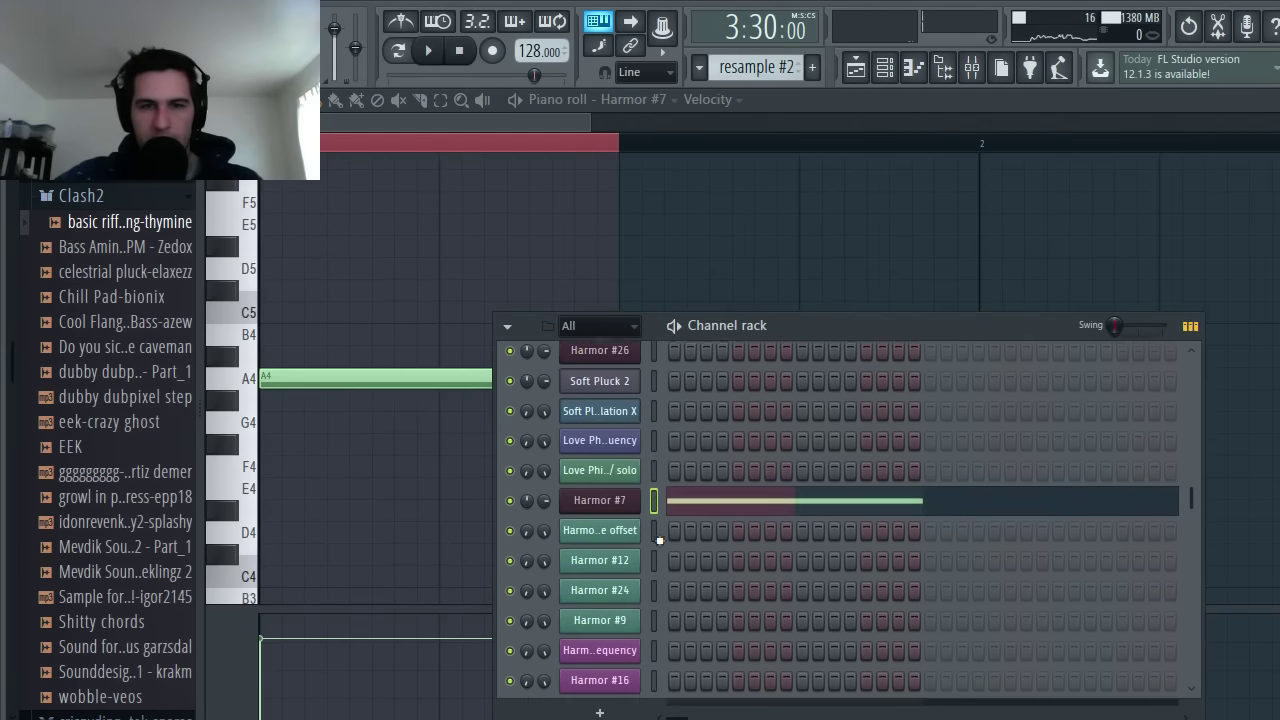
{"action": "left_click", "coordinate": [633, 500]}
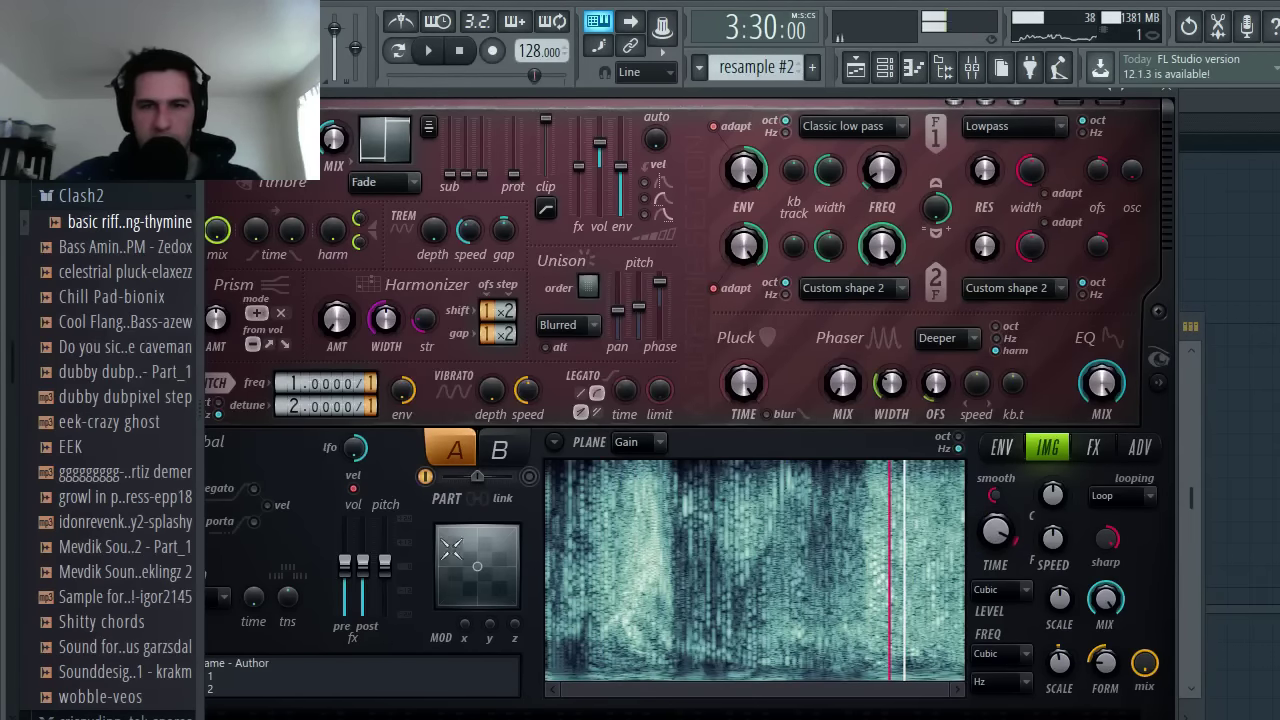
- Back on the playlist, preview the sound design sample and place it onto Track 9
{"action": "left_click", "coordinate": [855, 68]}
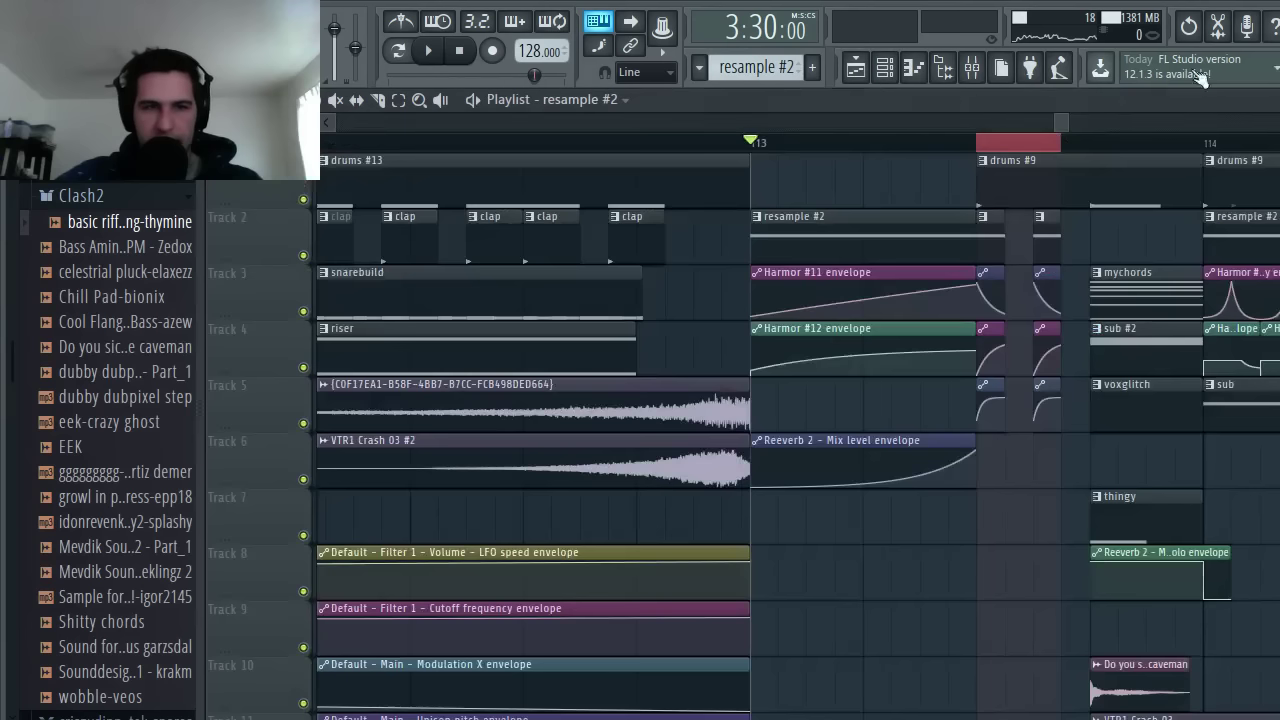
{"action": "left_click", "coordinate": [95, 671]}
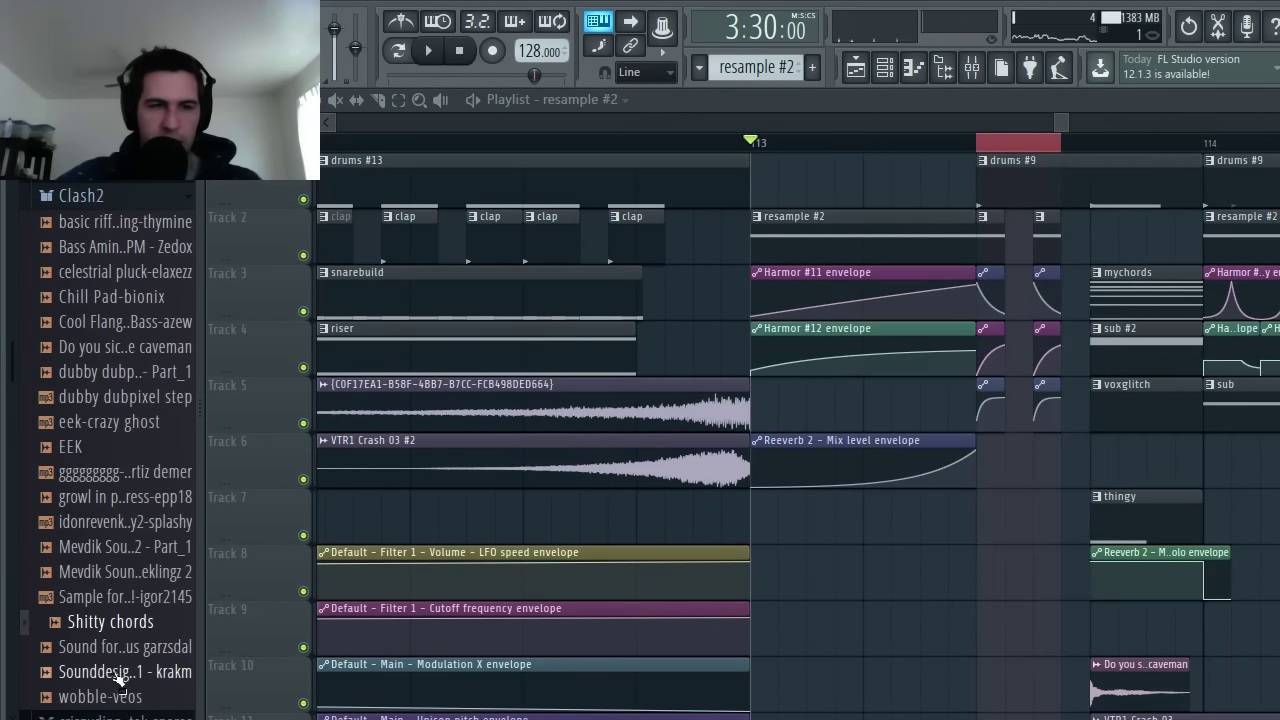
{"action": "left_click", "coordinate": [459, 50]}
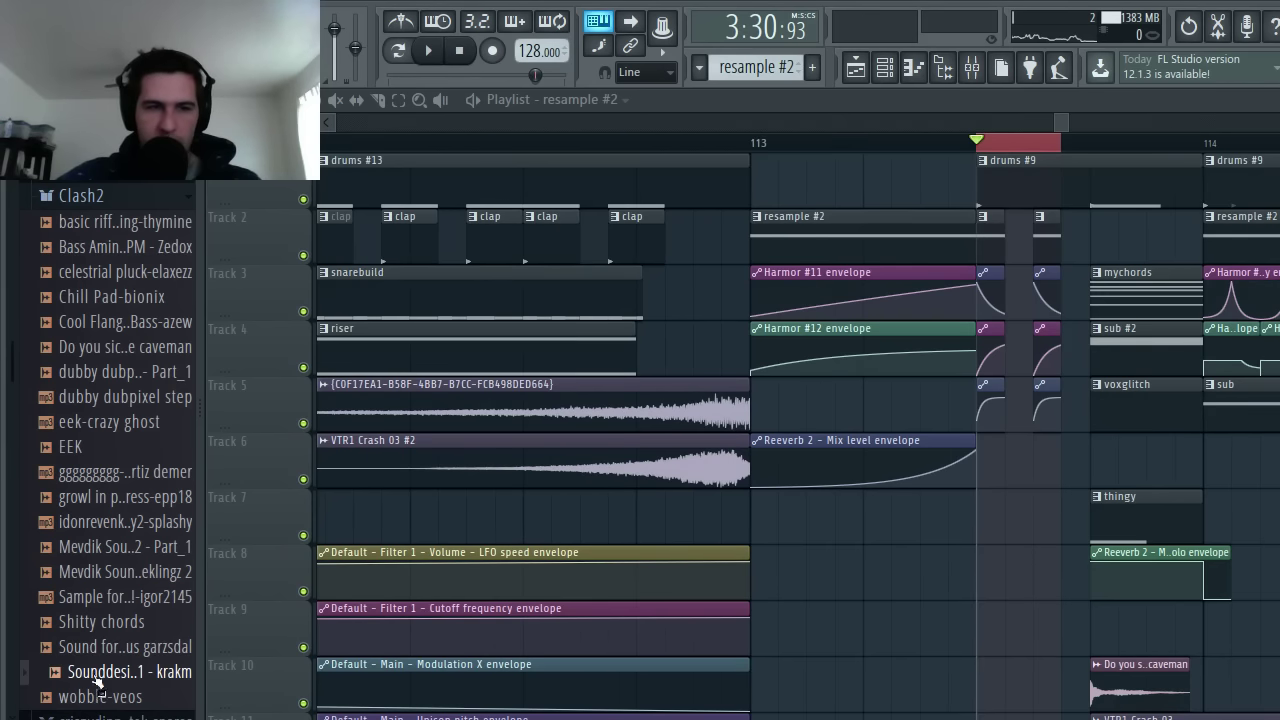
{"action": "mouse_move", "coordinate": [98, 680]}
{"action": "left_mouse_down"}
{"action": "mouse_move", "coordinate": [222, 610]}
{"action": "mouse_move", "coordinate": [320, 584]}
{"action": "left_mouse_up"}
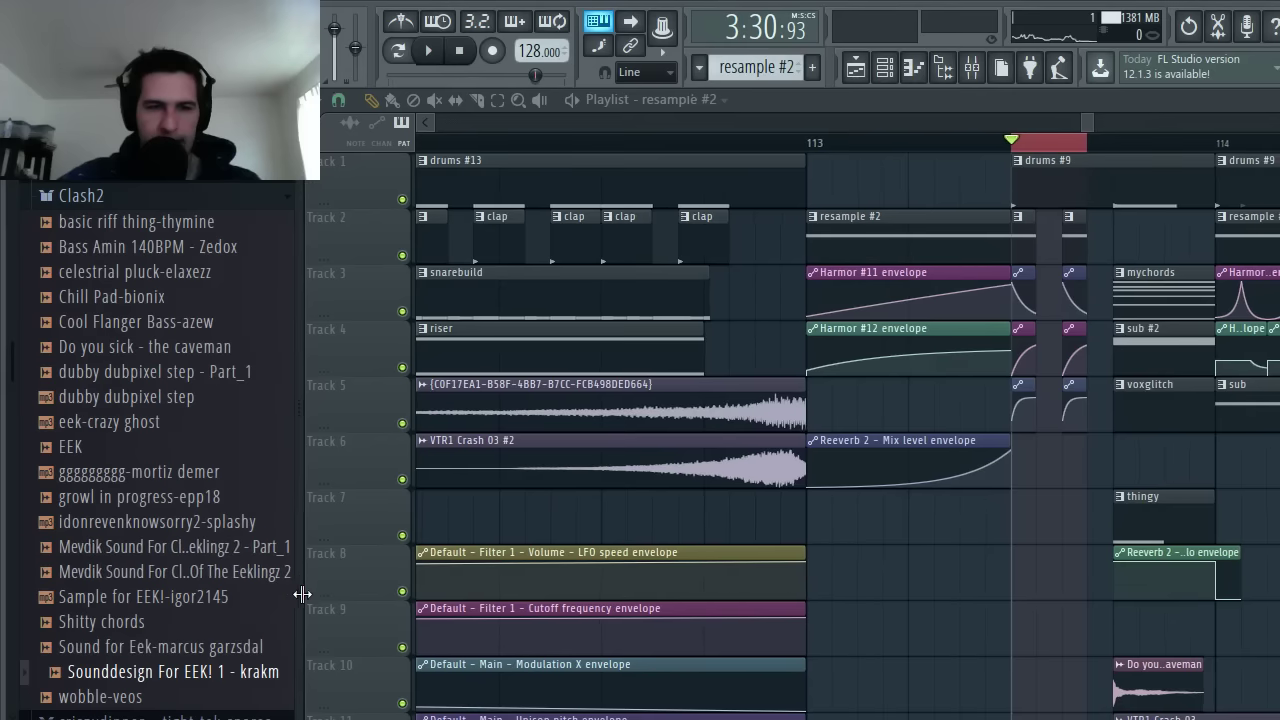
- Narrow the browser and play the arrangement from bar 113, stopping back at bar 113
{"action": "left_click_drag", "start_coordinate": [320, 584], "coordinate": [252, 593]}
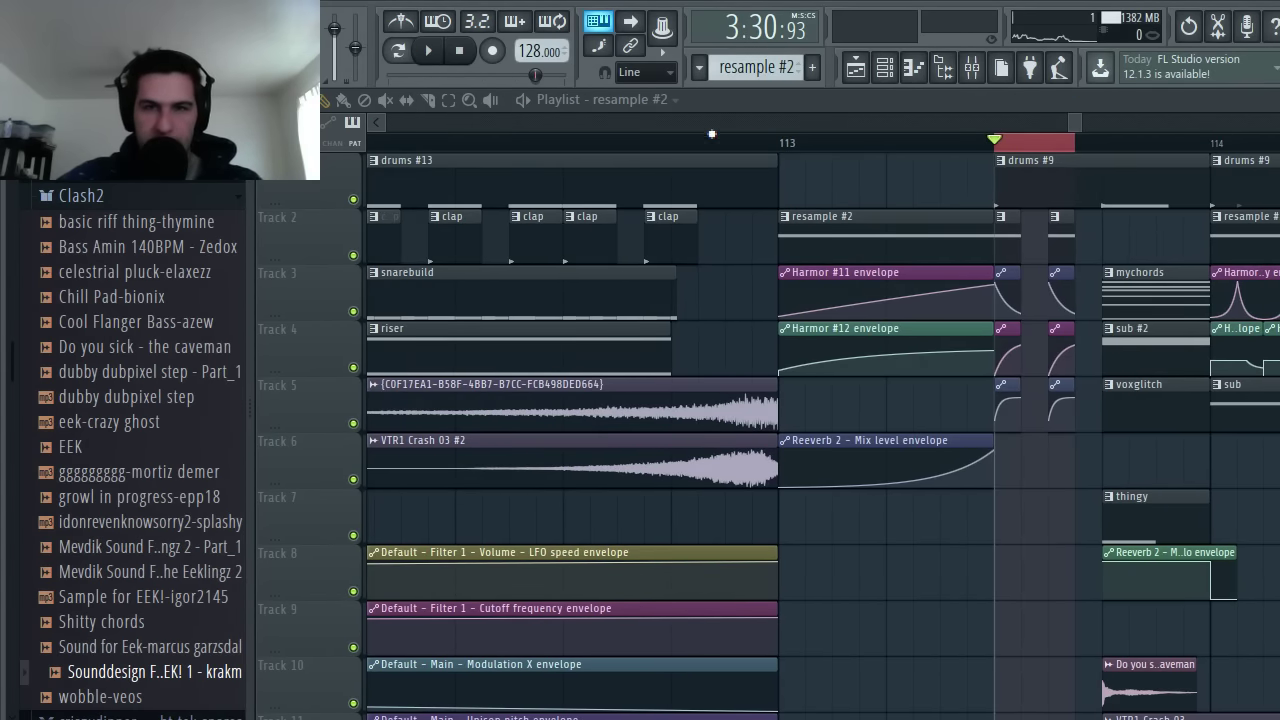
{"action": "left_click", "coordinate": [775, 147]}
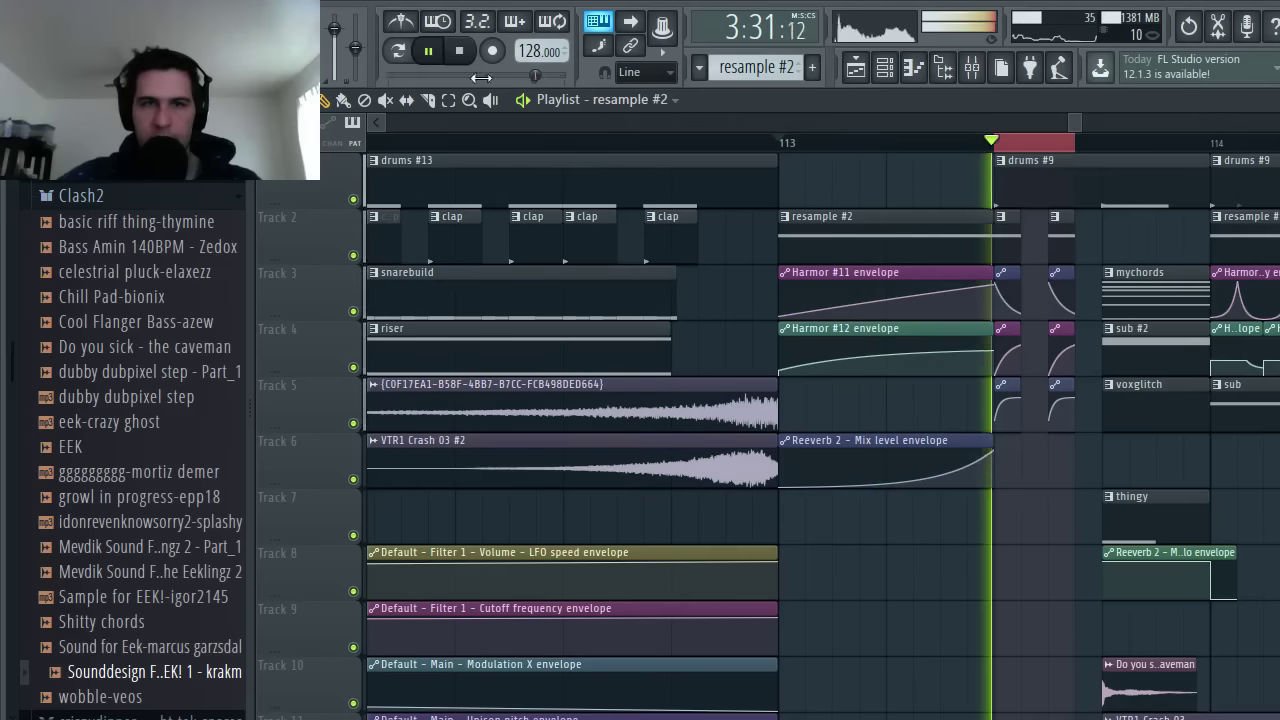
{"action": "key", "text": "space"}
{"action": "scroll", "coordinate": [934, 206], "scroll_direction": "down", "scroll_amount": 2}
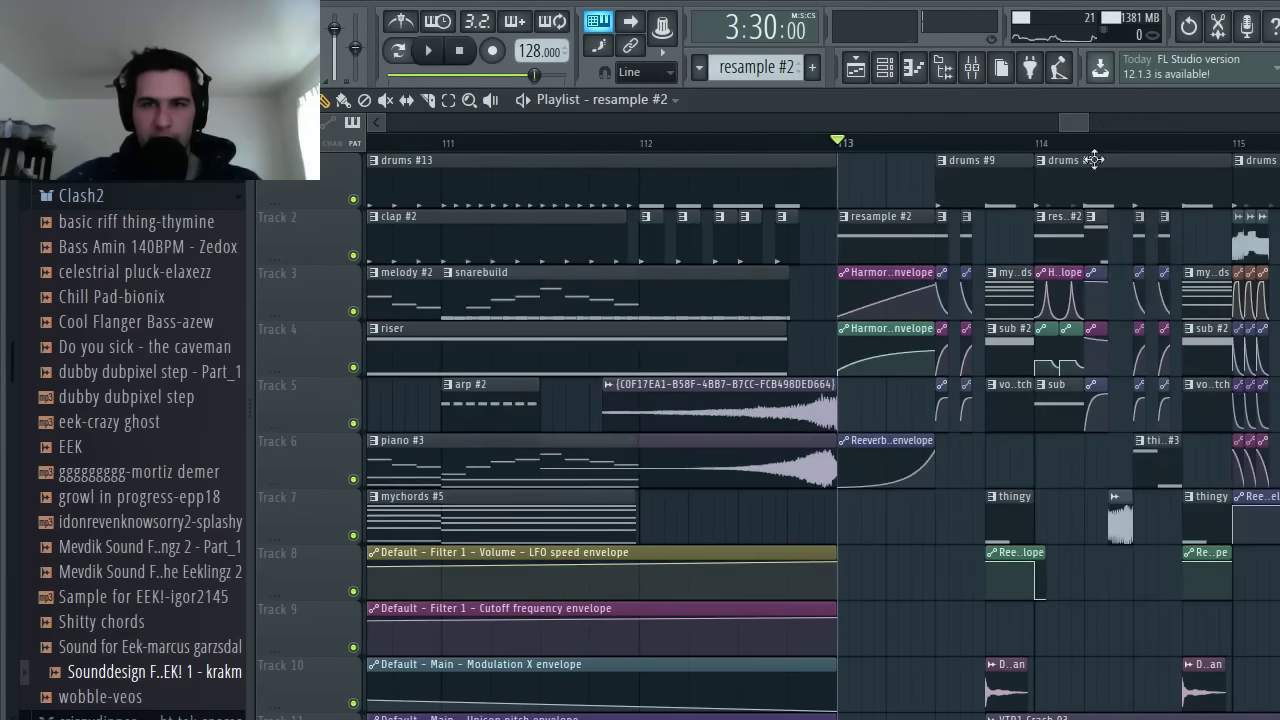
{"action": "scroll", "coordinate": [1090, 132], "scroll_direction": "right", "scroll_amount": 2}
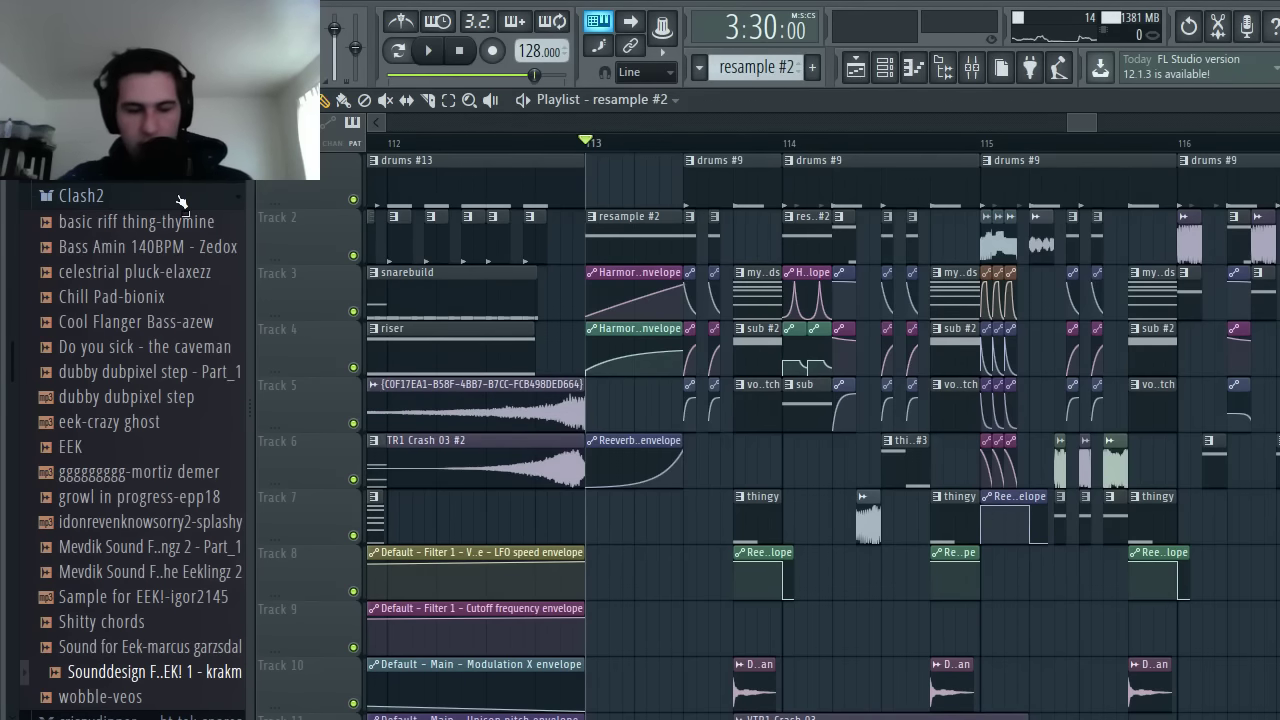
- Preview the Bass Amin 140BPM - Zedox sample while scrolling through the playlist tracks
{"action": "left_click", "coordinate": [110, 246]}
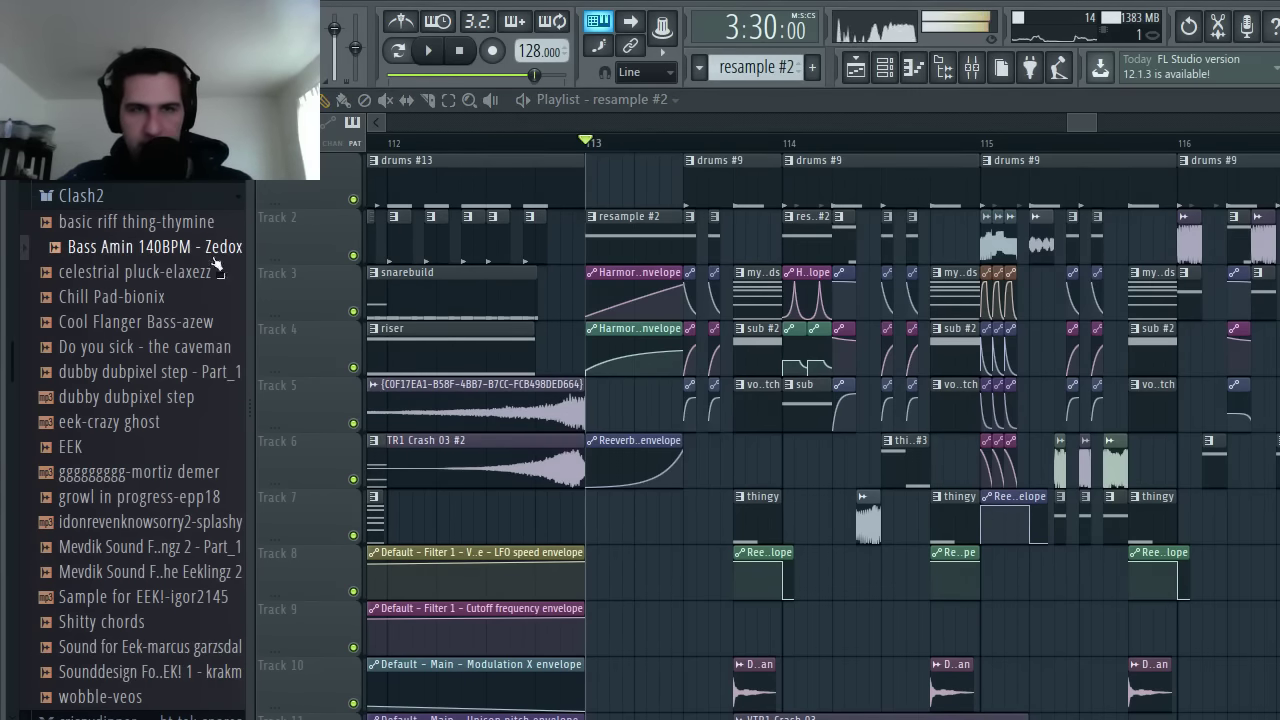
{"action": "scroll", "coordinate": [997, 362], "scroll_direction": "down", "scroll_amount": 5}
{"action": "scroll", "coordinate": [1100, 364], "scroll_direction": "down", "scroll_amount": 5}
{"action": "scroll", "coordinate": [1247, 366], "scroll_direction": "up", "scroll_amount": 3}
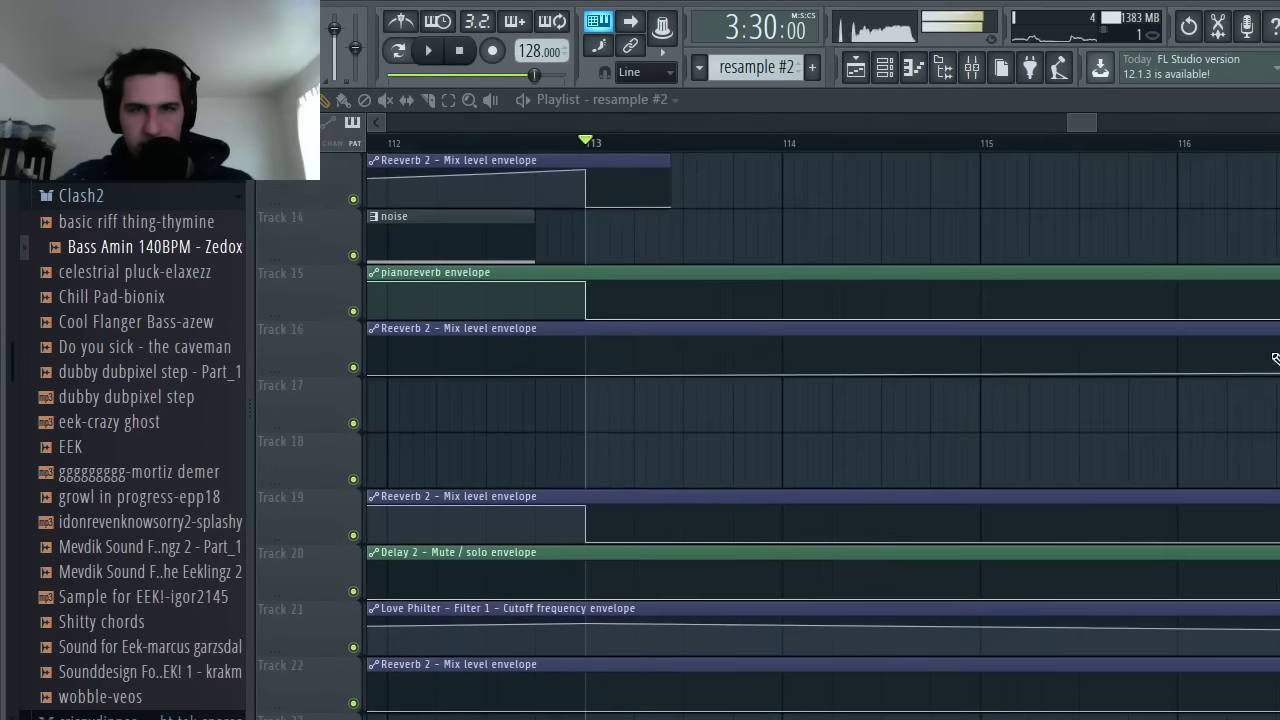
{"action": "scroll", "coordinate": [1247, 366], "scroll_direction": "up", "scroll_amount": 4}
{"action": "scroll", "coordinate": [1247, 366], "scroll_direction": "up", "scroll_amount": 5}
{"action": "scroll", "coordinate": [1247, 366], "scroll_direction": "down", "scroll_amount": 4, "text": "ctrl"}
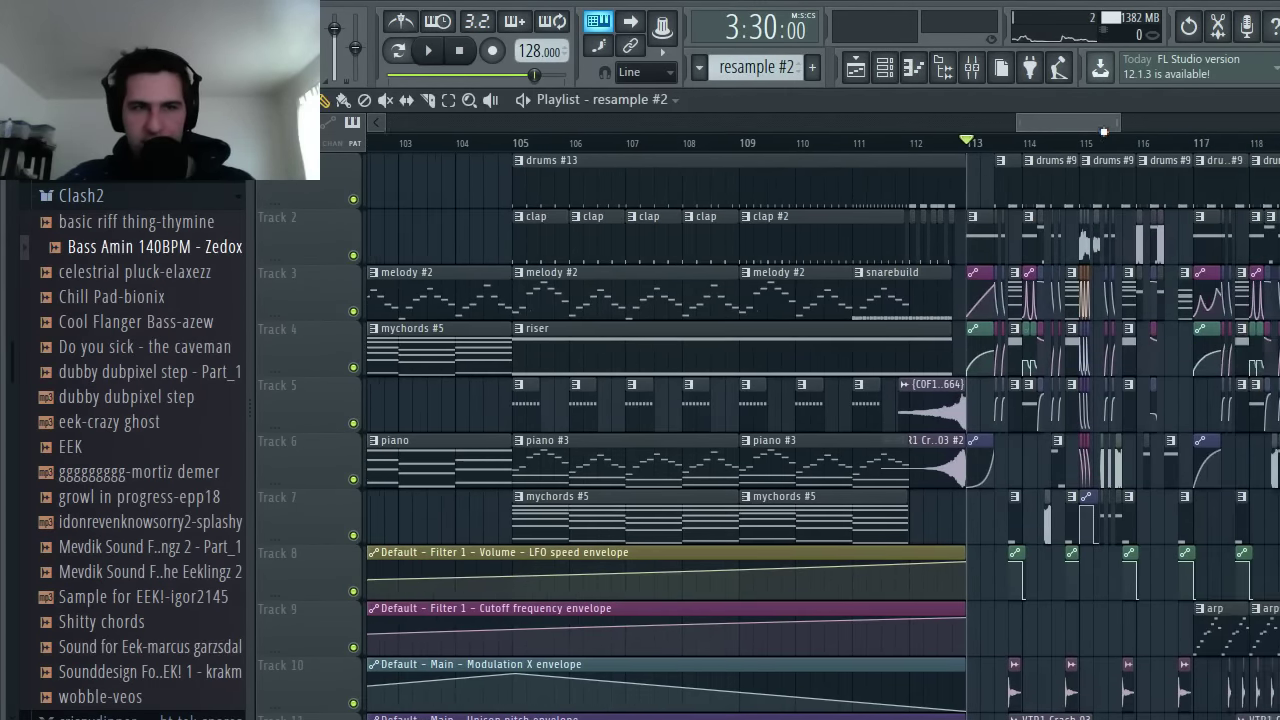
- Zoom to bar 119 and play the arrangement from just before it, then stop
{"action": "left_click_drag", "start_coordinate": [1089, 131], "coordinate": [1114, 171]}
{"action": "scroll", "coordinate": [1100, 310], "scroll_direction": "up", "scroll_amount": 3}
{"action": "scroll", "coordinate": [1100, 310], "scroll_direction": "up", "scroll_amount": 2, "text": "ctrl"}
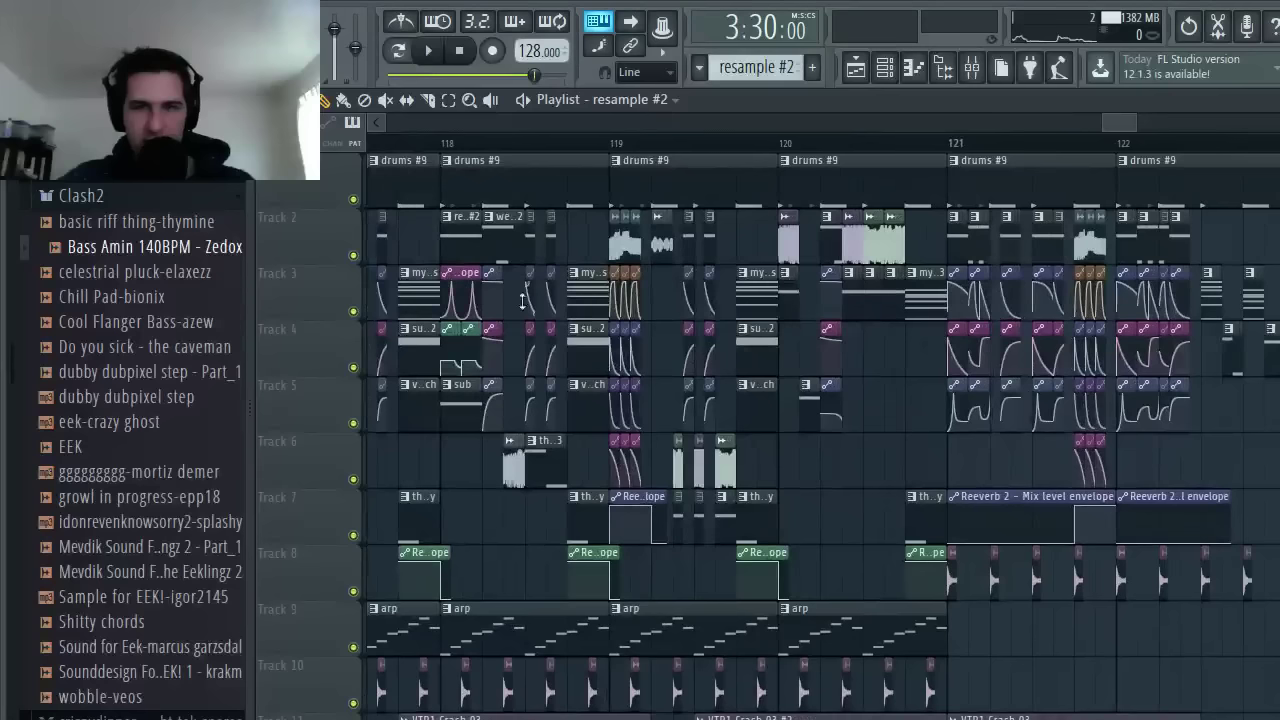
{"action": "left_click", "coordinate": [656, 143]}
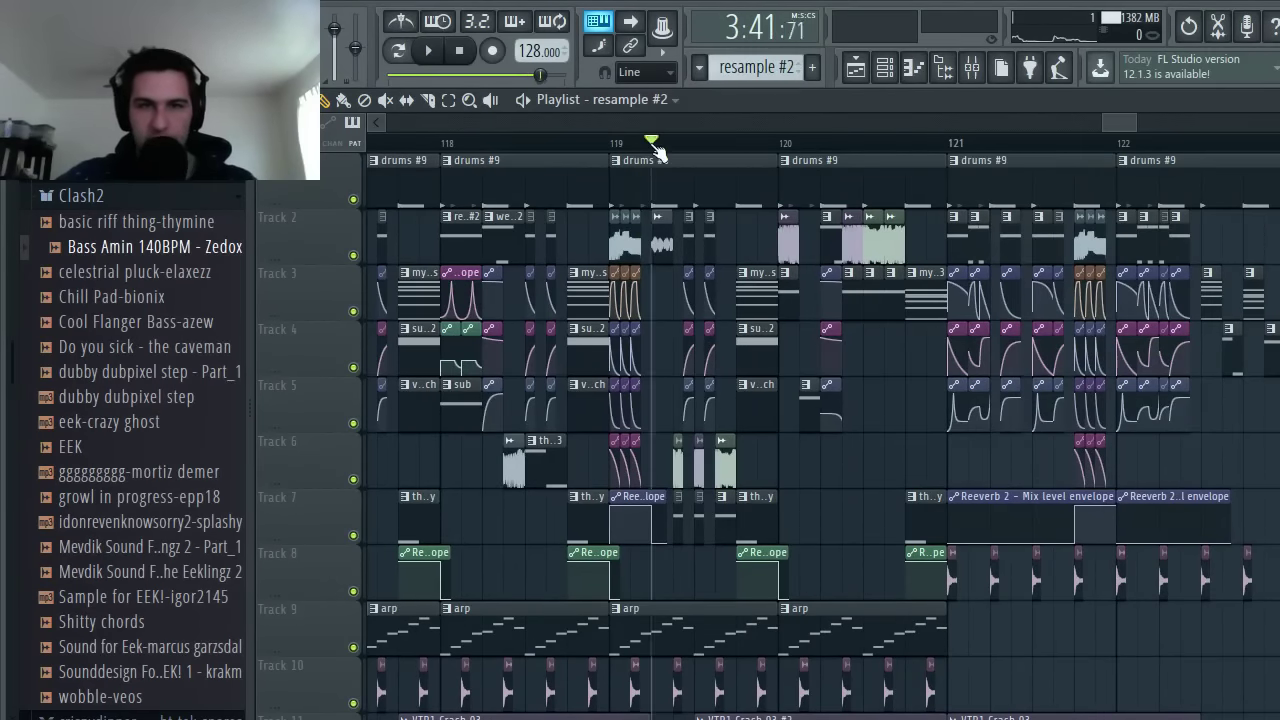
{"action": "left_click", "coordinate": [603, 143]}
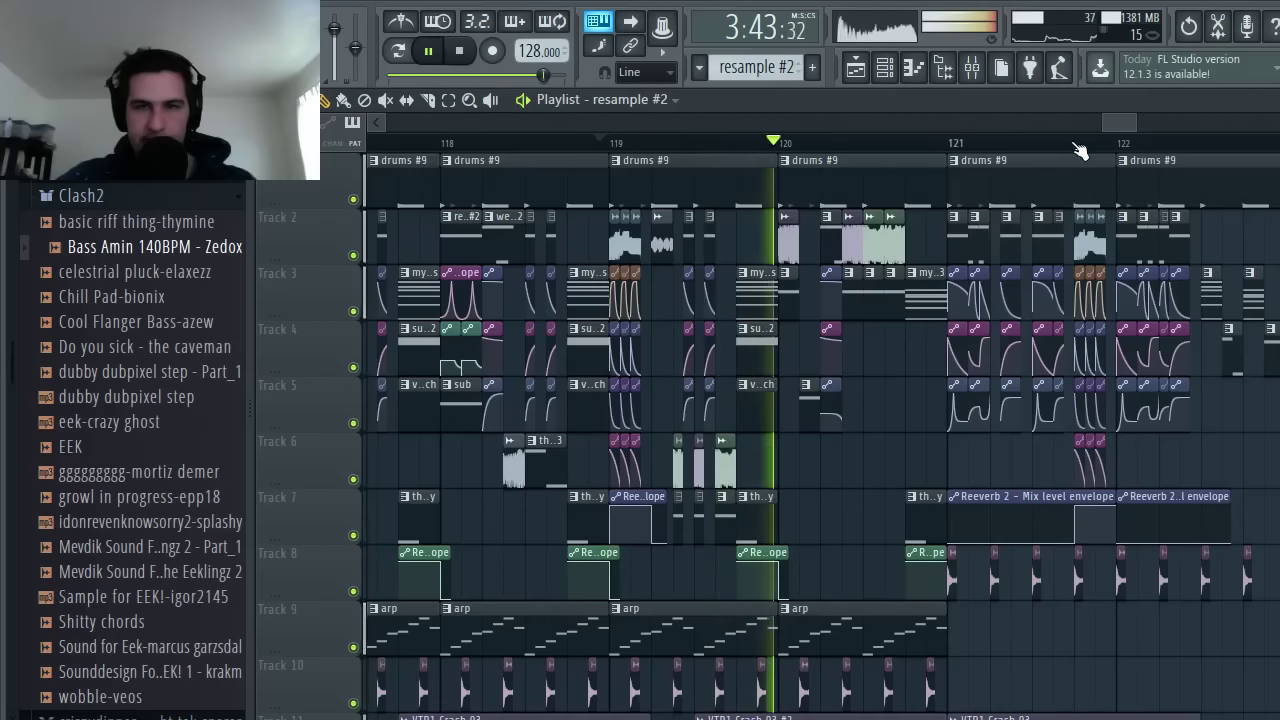
{"action": "key", "text": "space"}
- Play the section around bar 123, then preview the celestrial pluck-elaxezz sample
{"action": "mouse_move", "coordinate": [1119, 122]}
{"action": "left_mouse_down"}
{"action": "mouse_move", "coordinate": [1165, 124]}
{"action": "mouse_move", "coordinate": [732, 122]}
{"action": "left_mouse_up"}
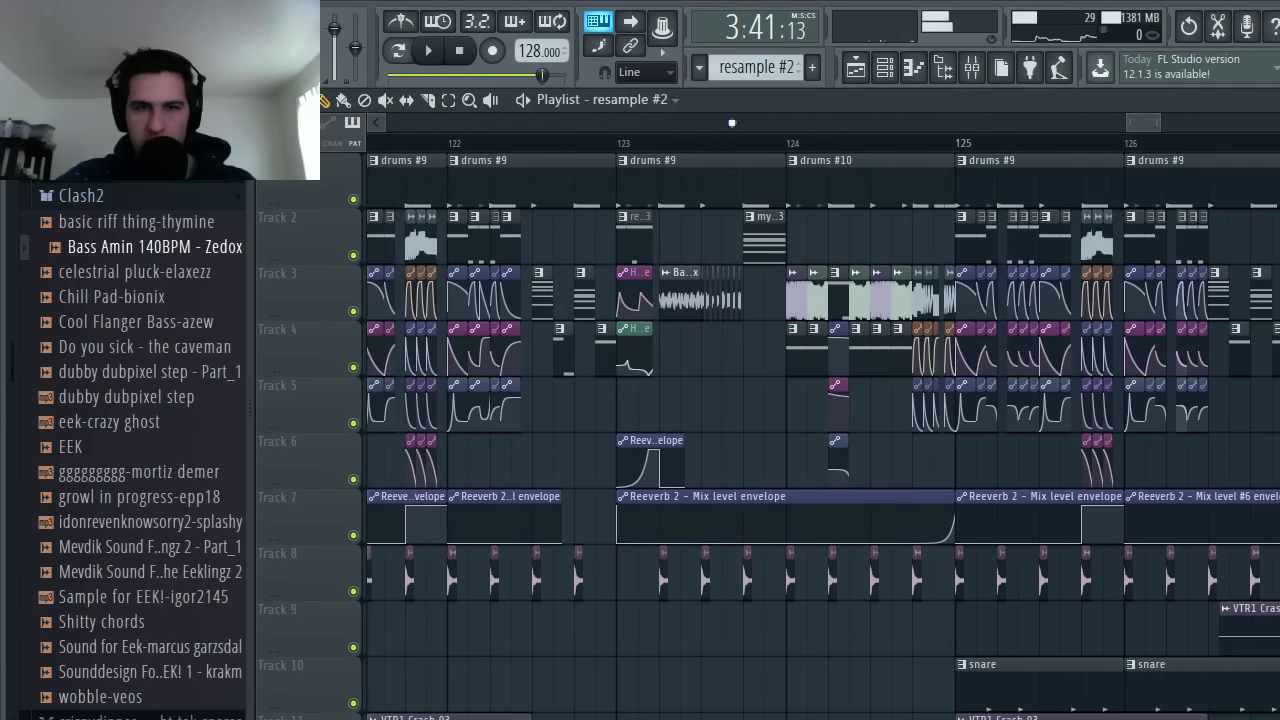
{"action": "left_click", "coordinate": [660, 143]}
{"action": "key", "text": "space"}
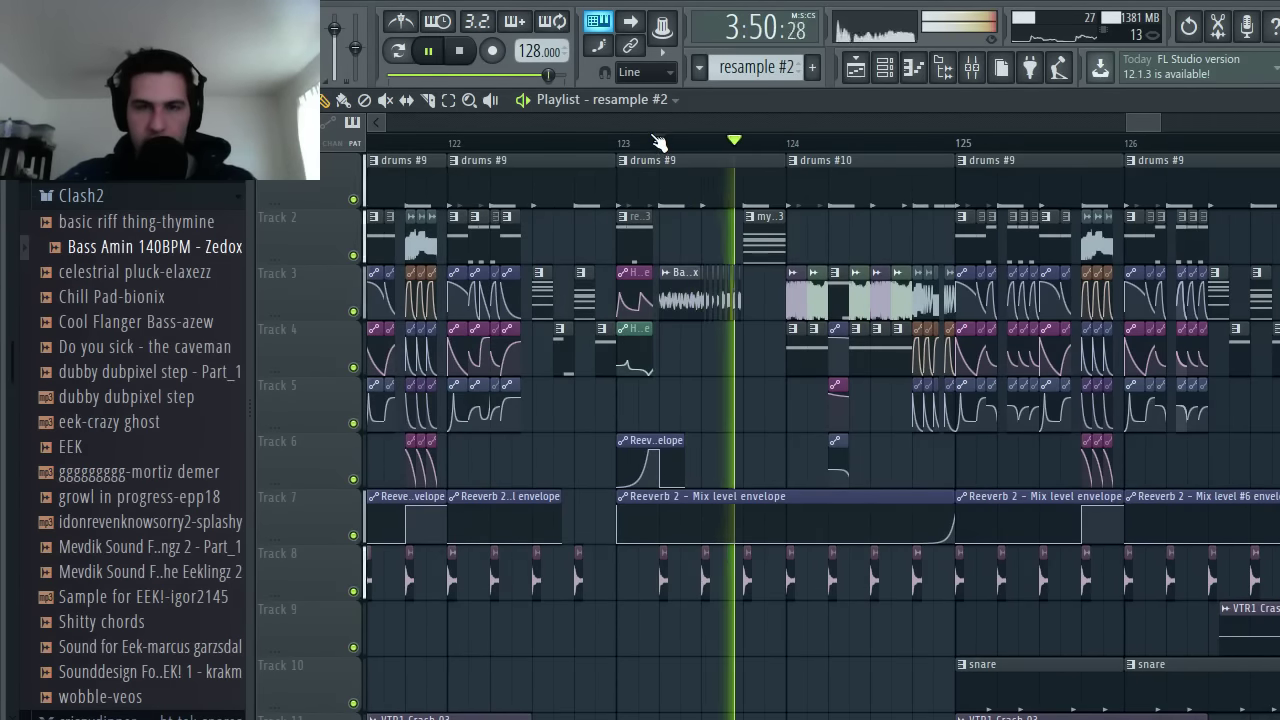
{"action": "key", "text": "space"}
{"action": "scroll", "coordinate": [1262, 181], "scroll_direction": "down", "scroll_amount": 2, "text": "ctrl"}
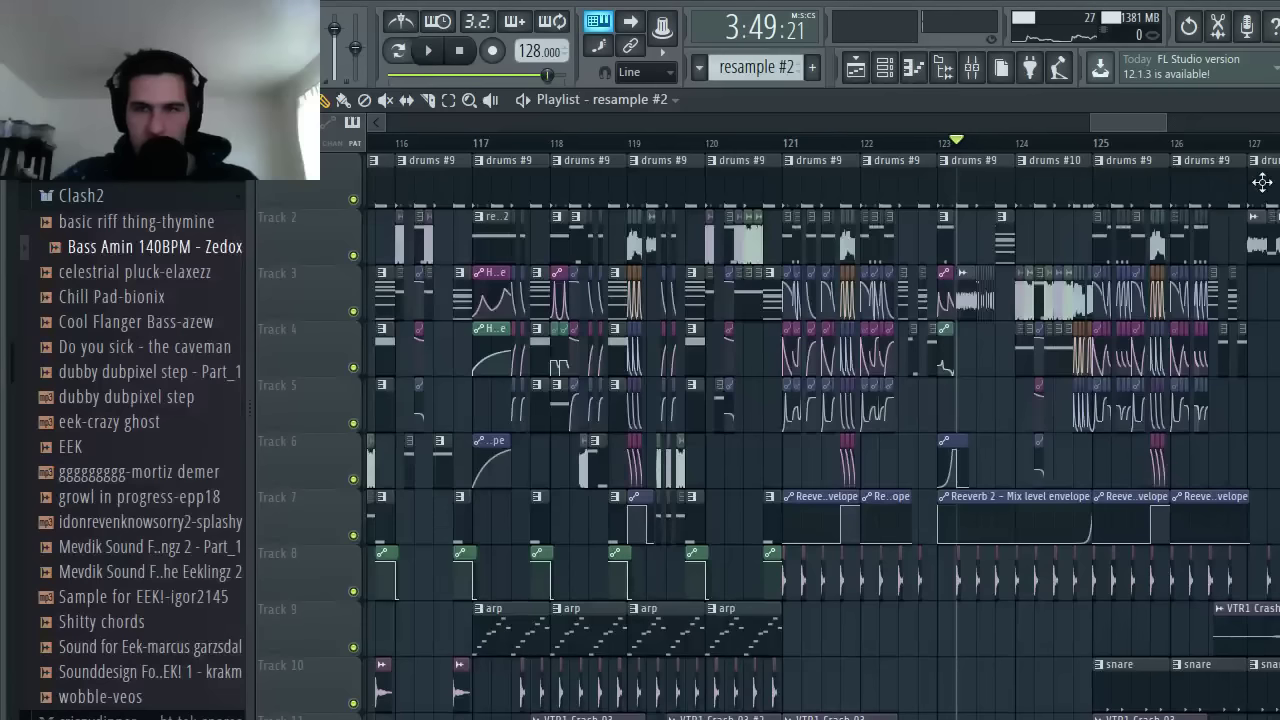
{"action": "left_click", "coordinate": [124, 280]}
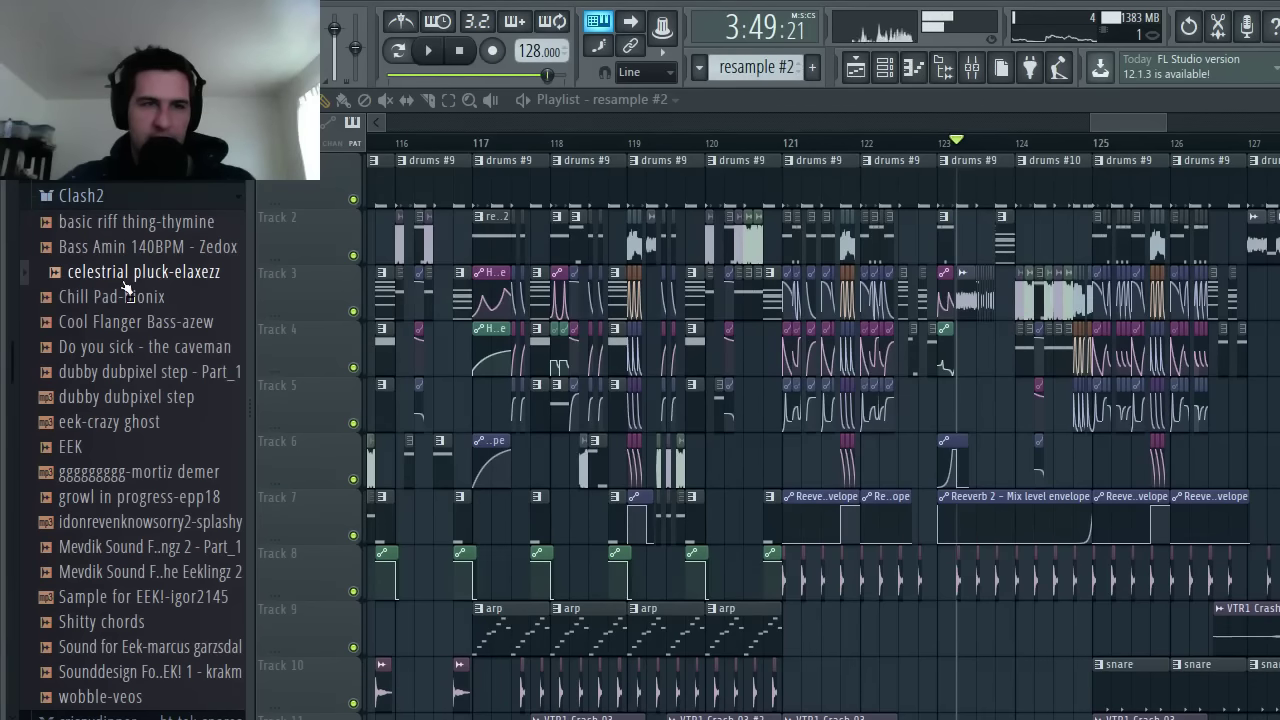
- Solo Tracks 7 and 8 and play them briefly from near bar 116
{"action": "left_click", "coordinate": [472, 57]}
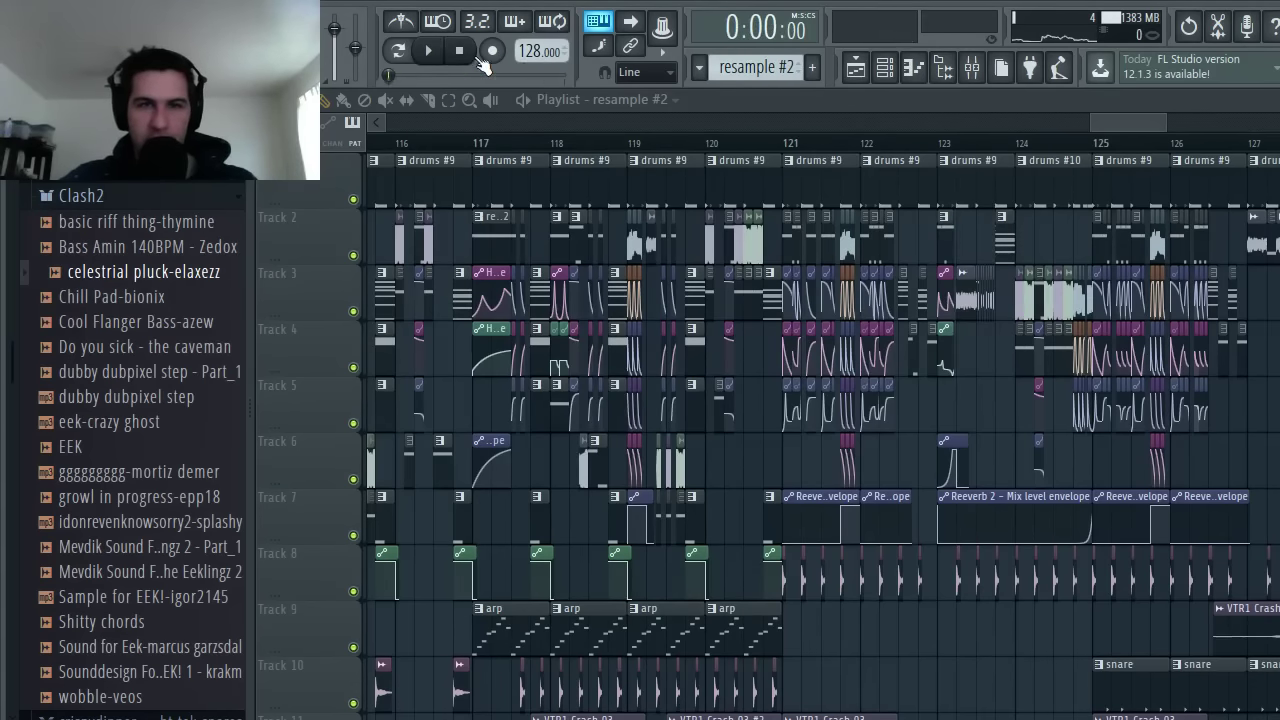
{"action": "scroll", "coordinate": [530, 400], "scroll_direction": "up", "scroll_amount": 2}
{"action": "scroll", "coordinate": [527, 463], "scroll_direction": "up", "scroll_amount": 2}
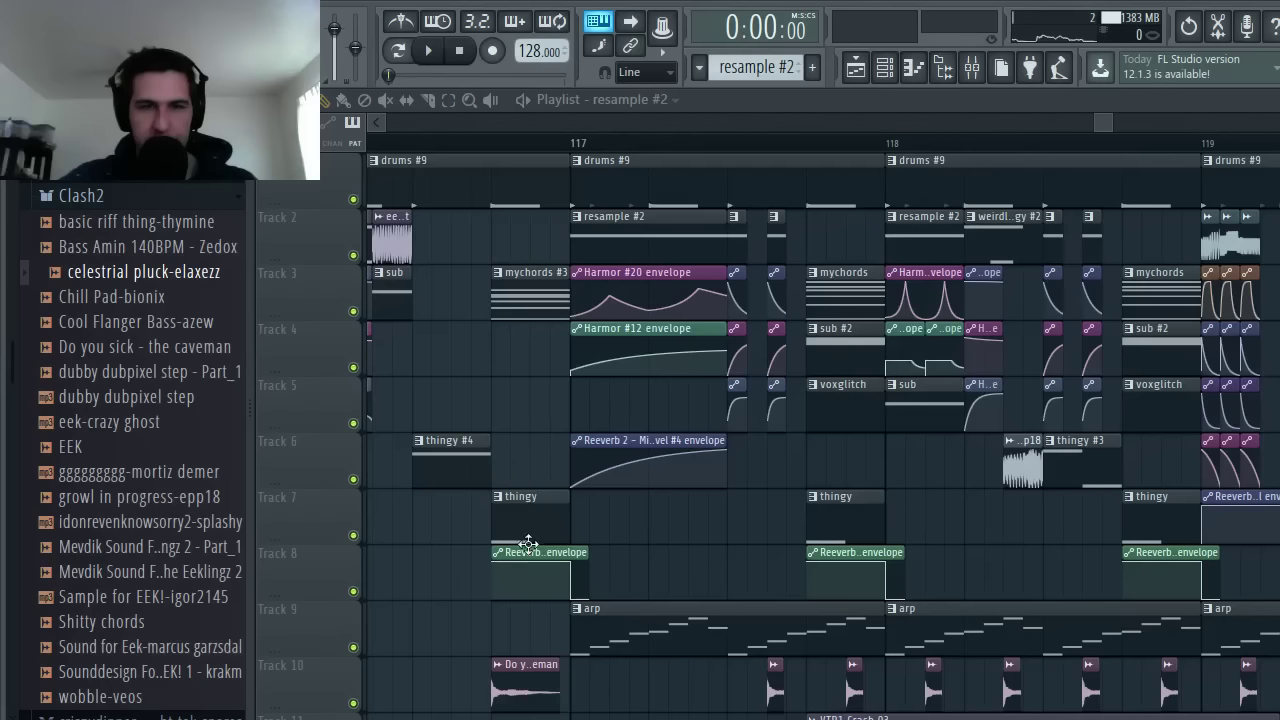
{"action": "scroll", "coordinate": [528, 545], "scroll_direction": "down", "scroll_amount": 1}
{"action": "scroll", "coordinate": [450, 552], "scroll_direction": "down", "scroll_amount": 2}
{"action": "right_click", "coordinate": [353, 536]}
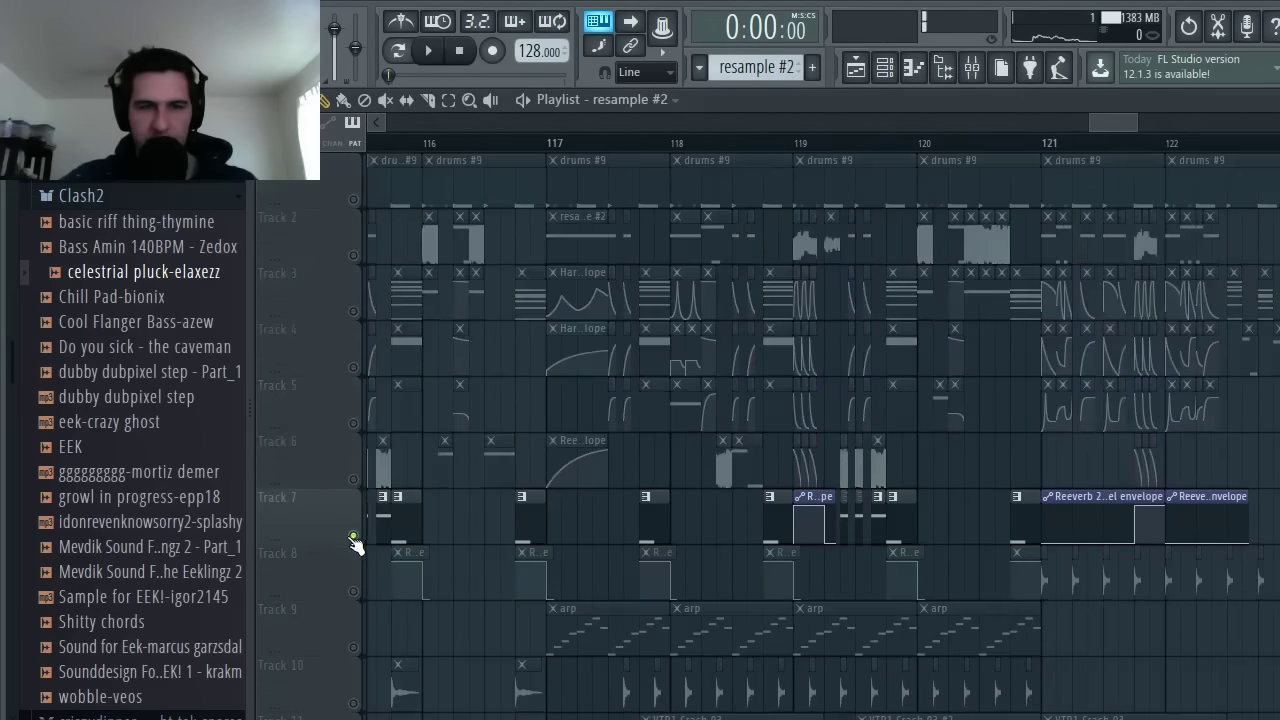
{"action": "left_click", "coordinate": [354, 591]}
{"action": "left_click", "coordinate": [510, 150]}
{"action": "key", "text": "space"}
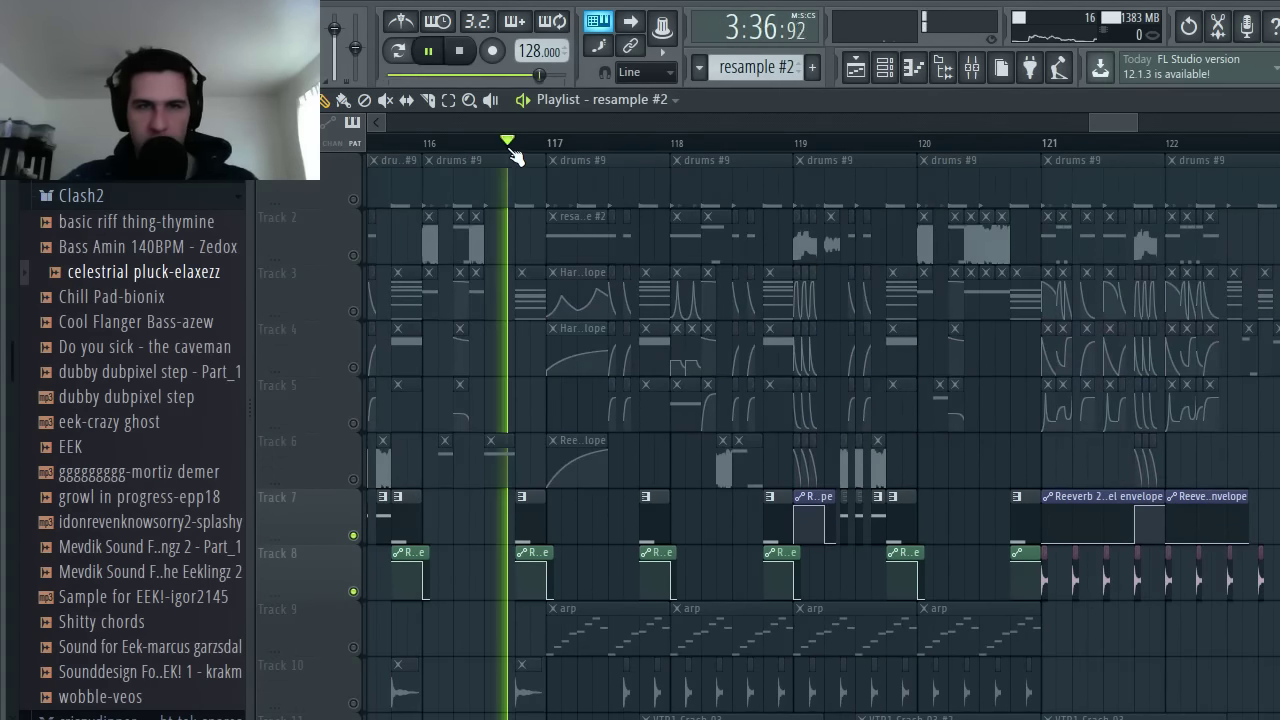
{"action": "key", "text": "space"}
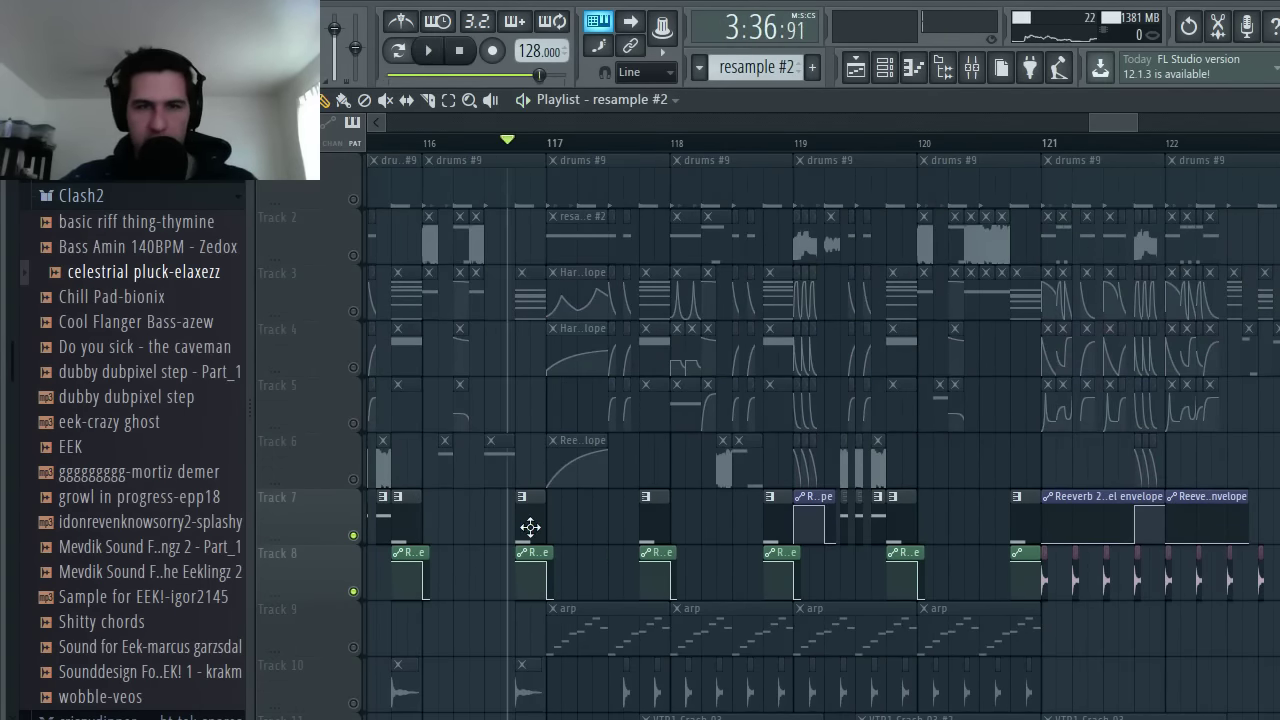
- Inspect the celestrial pluck-elaxezz #2 clip's notes and its Granulizer instrument settings
{"action": "double_click", "coordinate": [523, 523]}
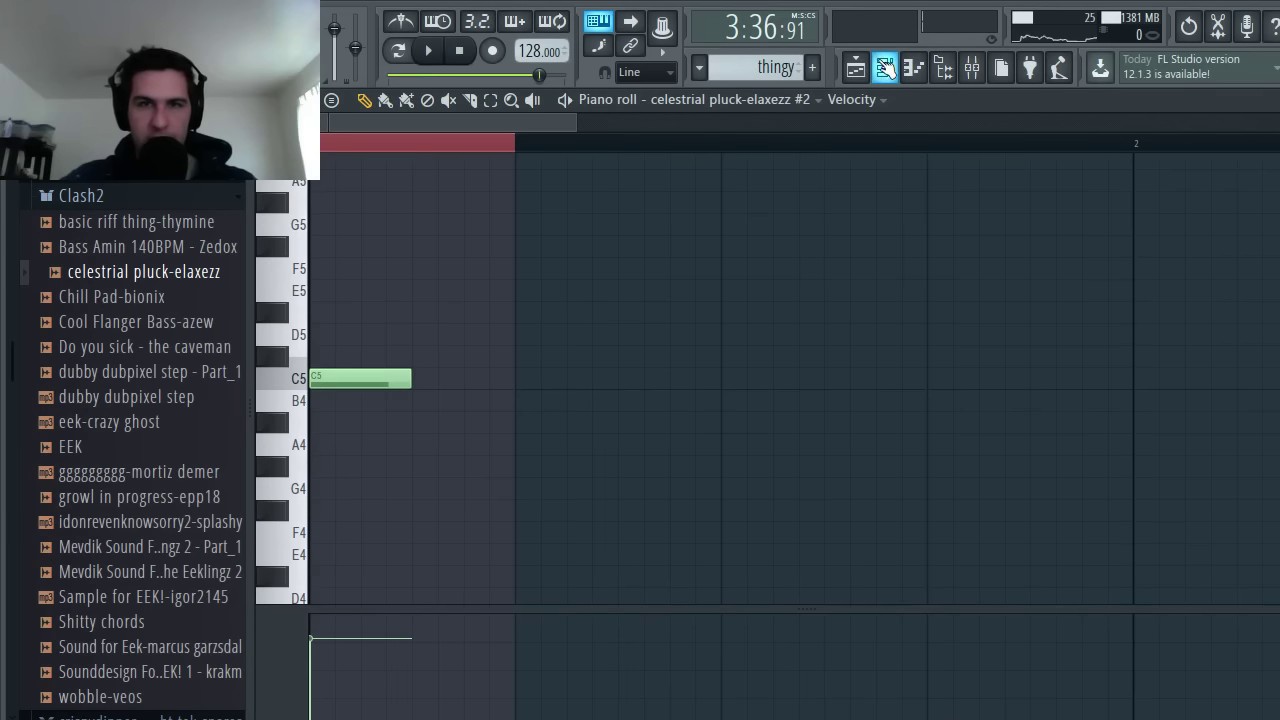
{"action": "left_click", "coordinate": [885, 67]}
{"action": "scroll", "coordinate": [674, 666], "scroll_direction": "down", "scroll_amount": 5}
{"action": "scroll", "coordinate": [674, 666], "scroll_direction": "up", "scroll_amount": 4}
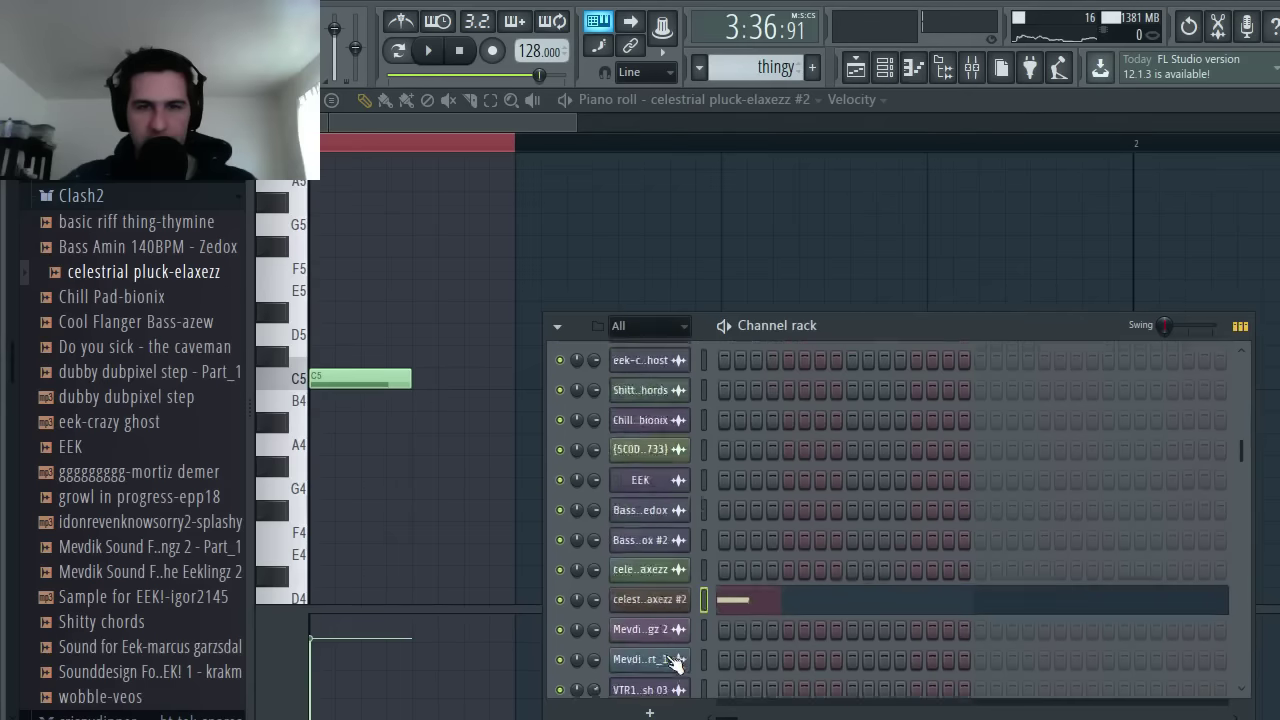
{"action": "scroll", "coordinate": [663, 560], "scroll_direction": "down", "scroll_amount": 4}
{"action": "left_click", "coordinate": [655, 491]}
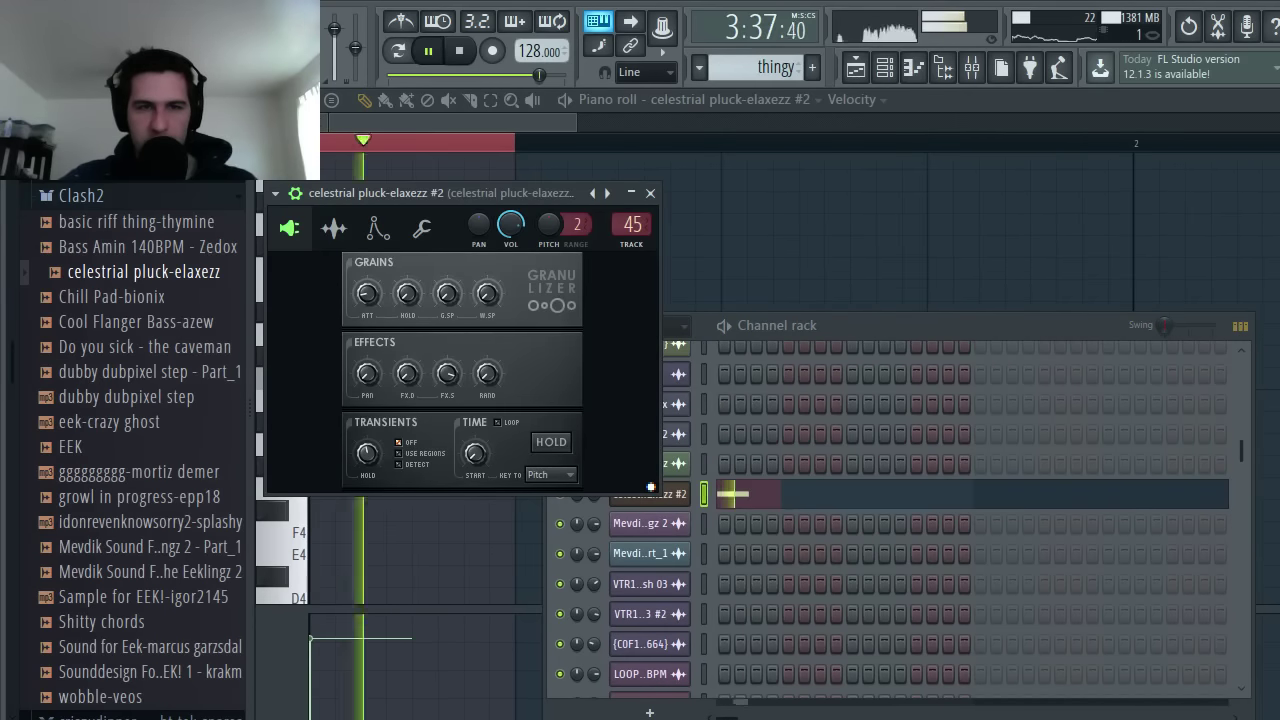
{"action": "left_click", "coordinate": [471, 60]}
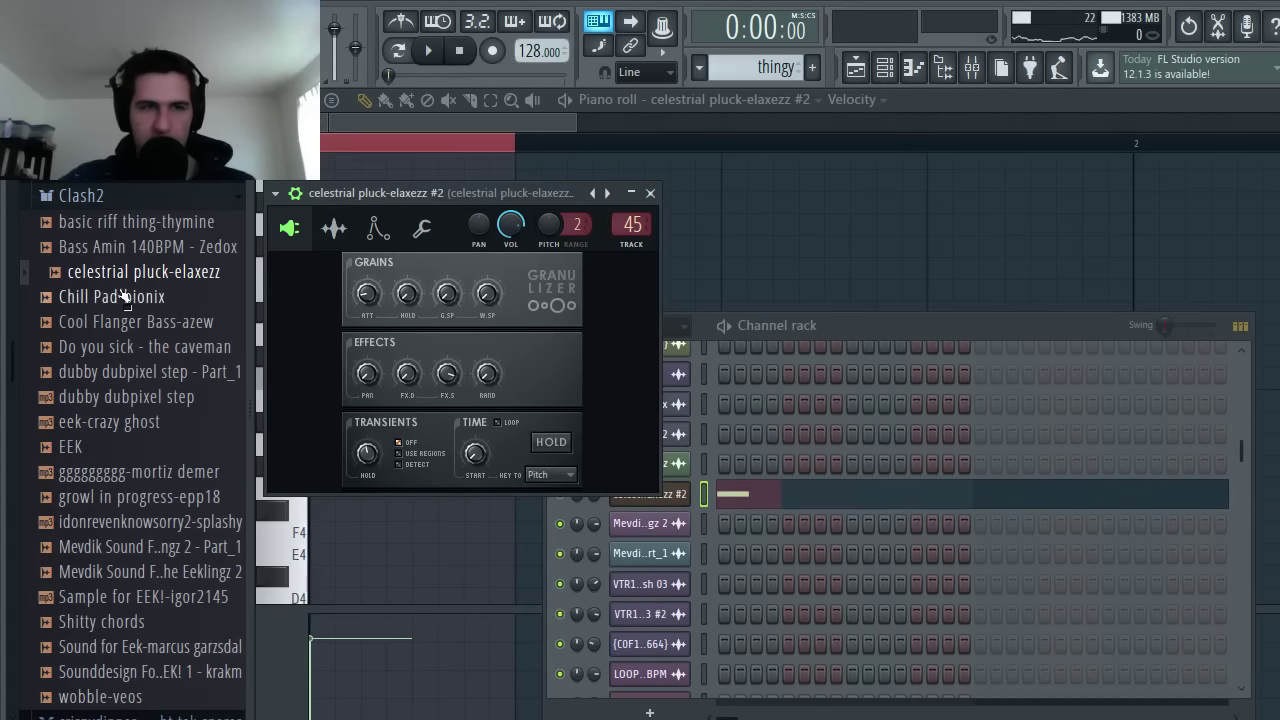
- Return to the playlist, unmute all tracks, and narrow the browser
{"action": "left_click", "coordinate": [867, 66]}
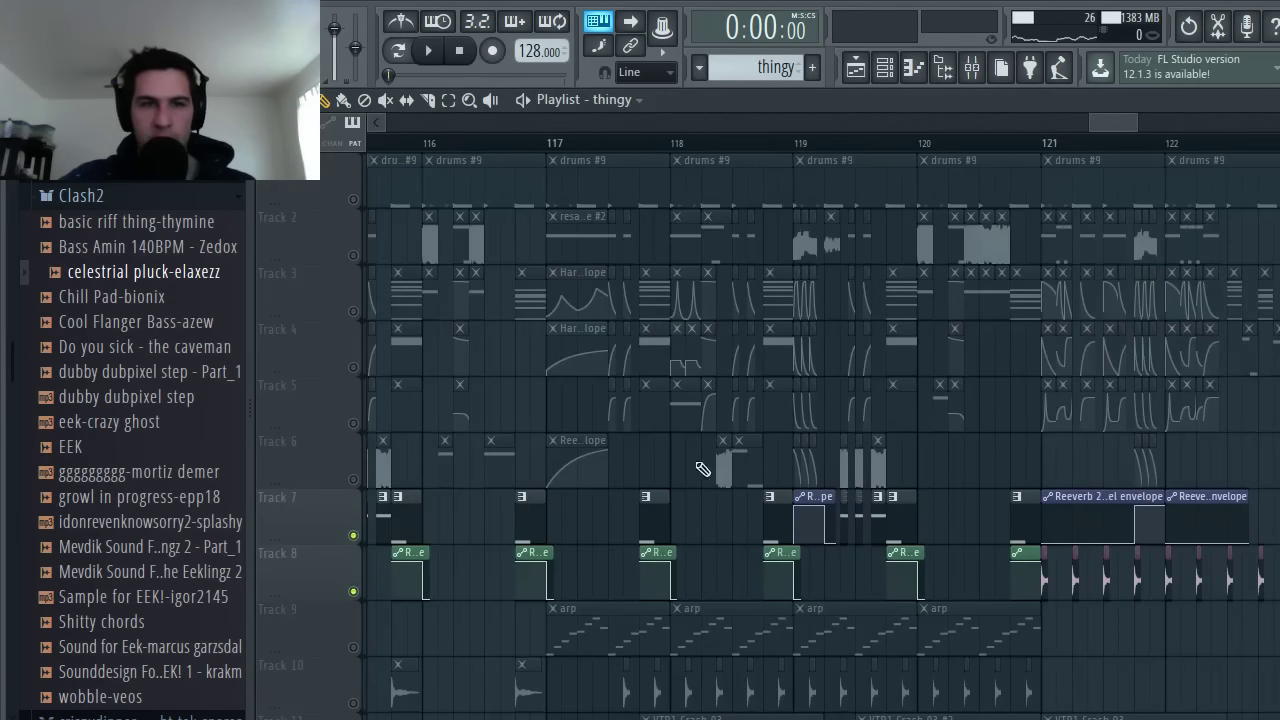
{"action": "right_click", "coordinate": [360, 536]}
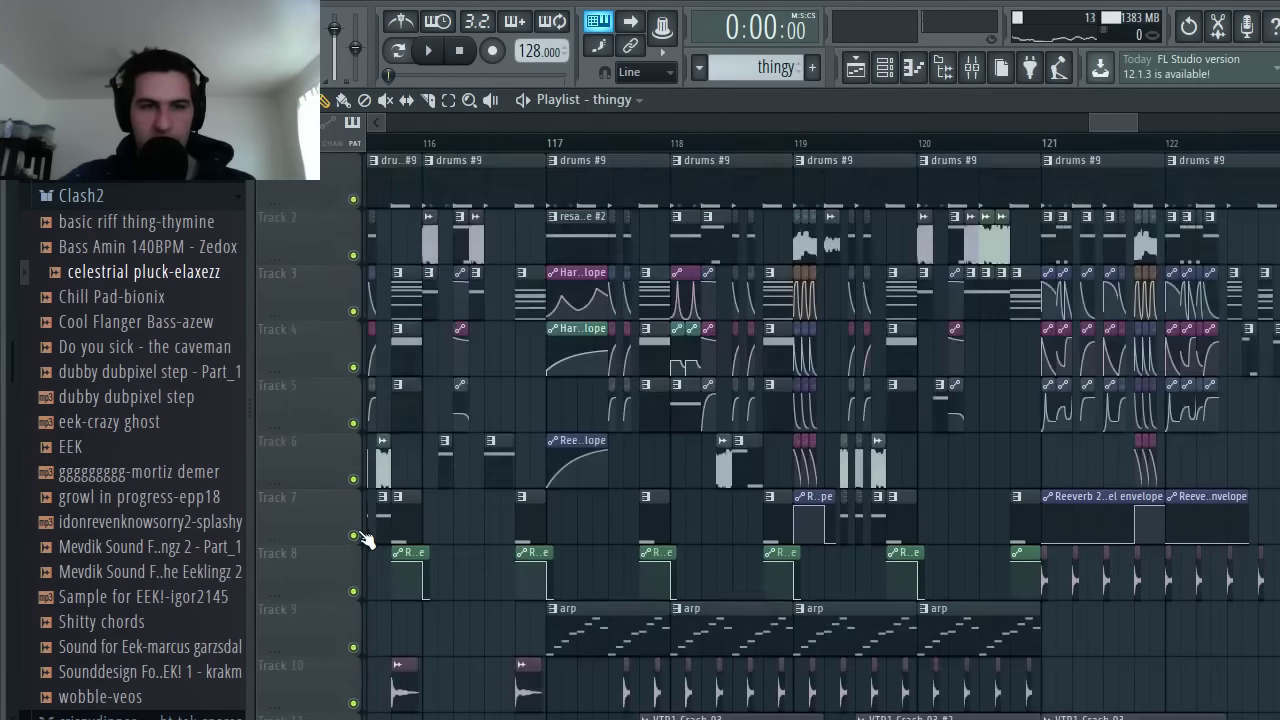
{"action": "left_click_drag", "start_coordinate": [252, 469], "coordinate": [237, 472]}
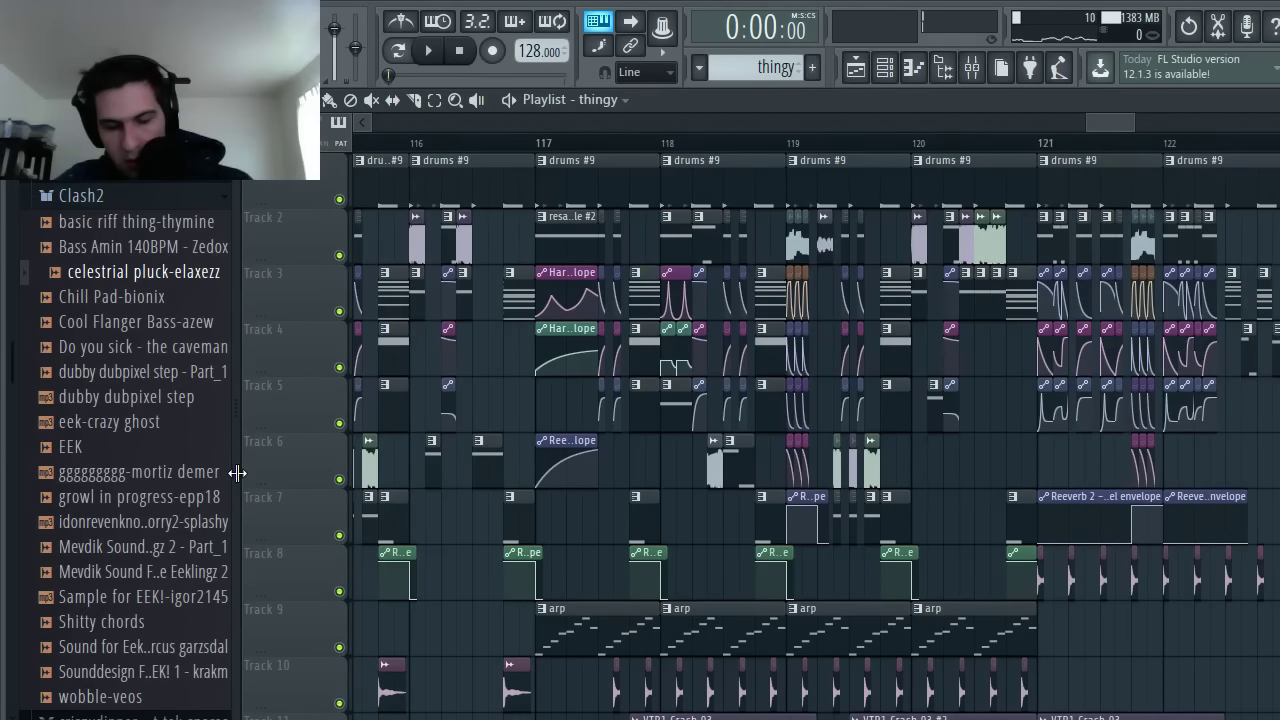
- Preview the Clash2 samples Chill Pad-bionix, Cool Flanger Bass-azew and Do you sick - the caveman
{"action": "left_click", "coordinate": [148, 300]}
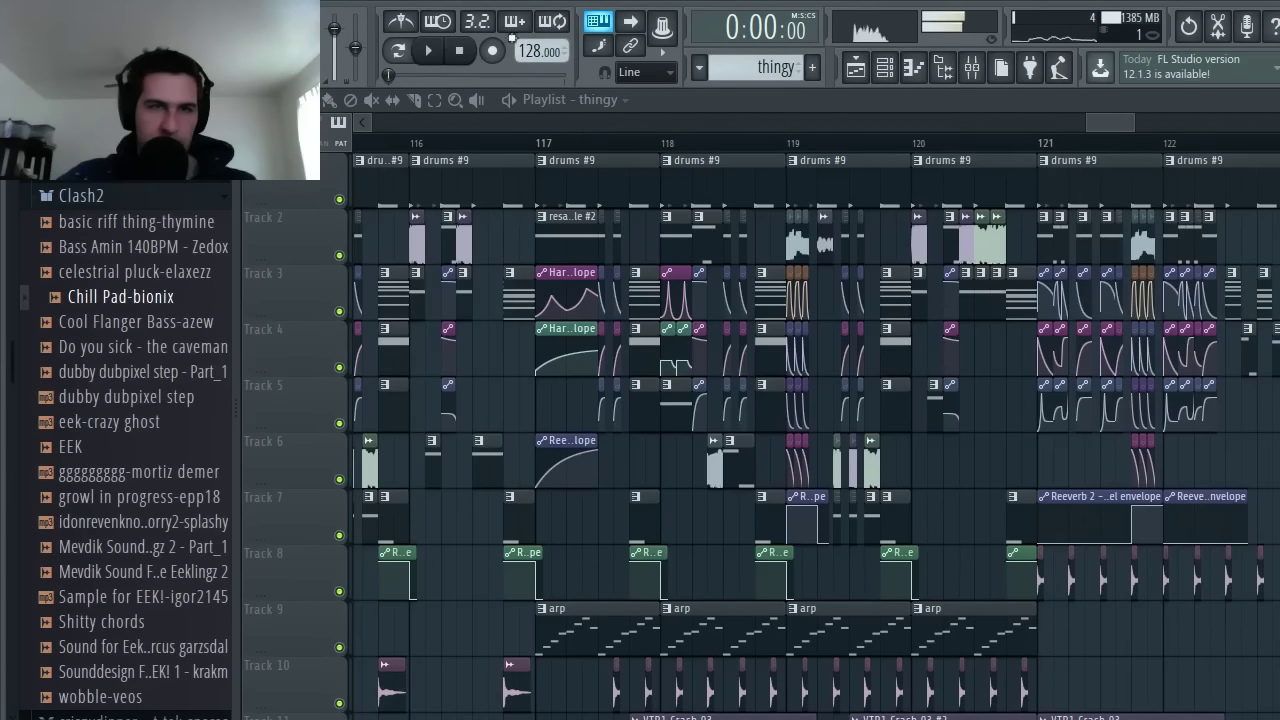
{"action": "left_click", "coordinate": [468, 55]}
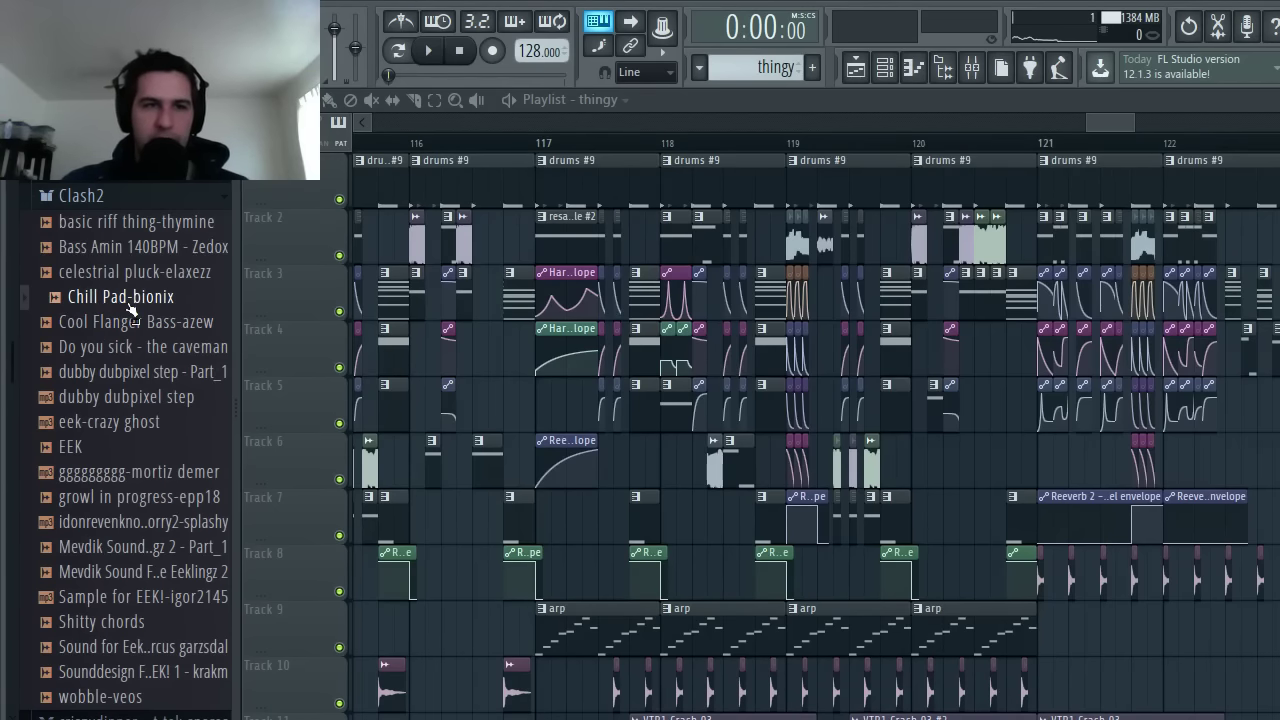
{"action": "left_click", "coordinate": [210, 321]}
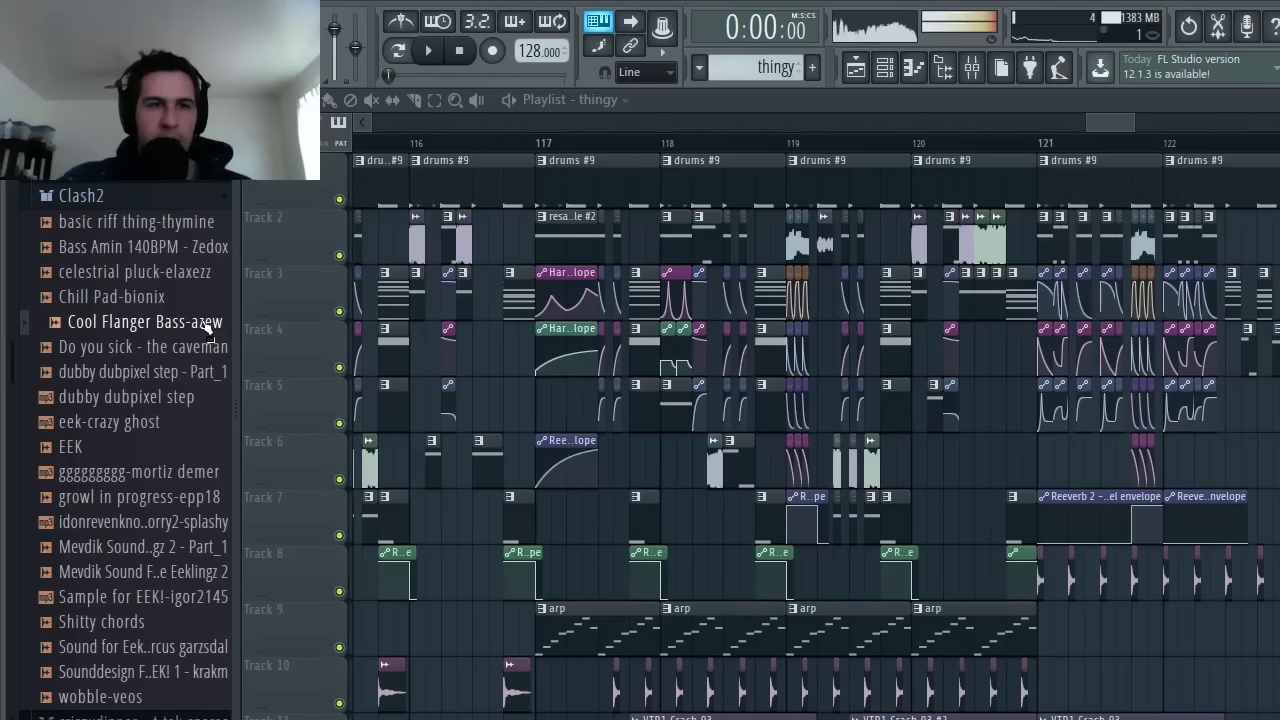
{"action": "left_click", "coordinate": [457, 52]}
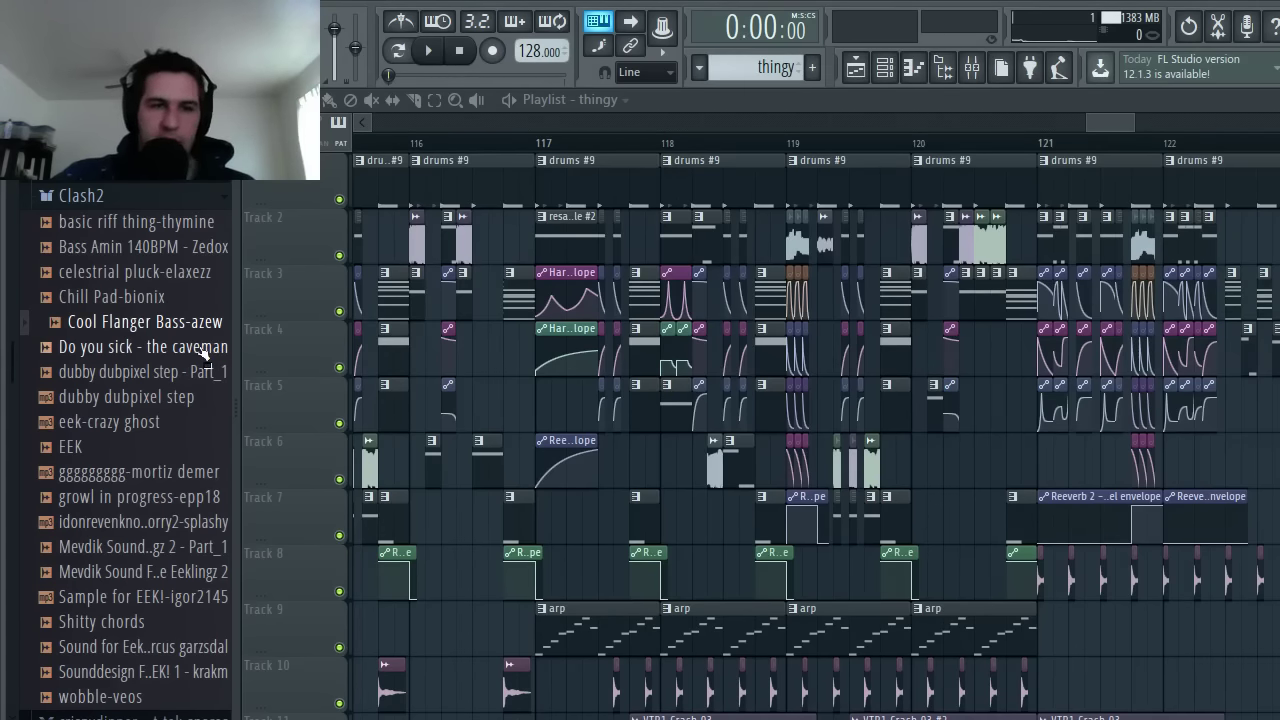
{"action": "left_click", "coordinate": [203, 347]}
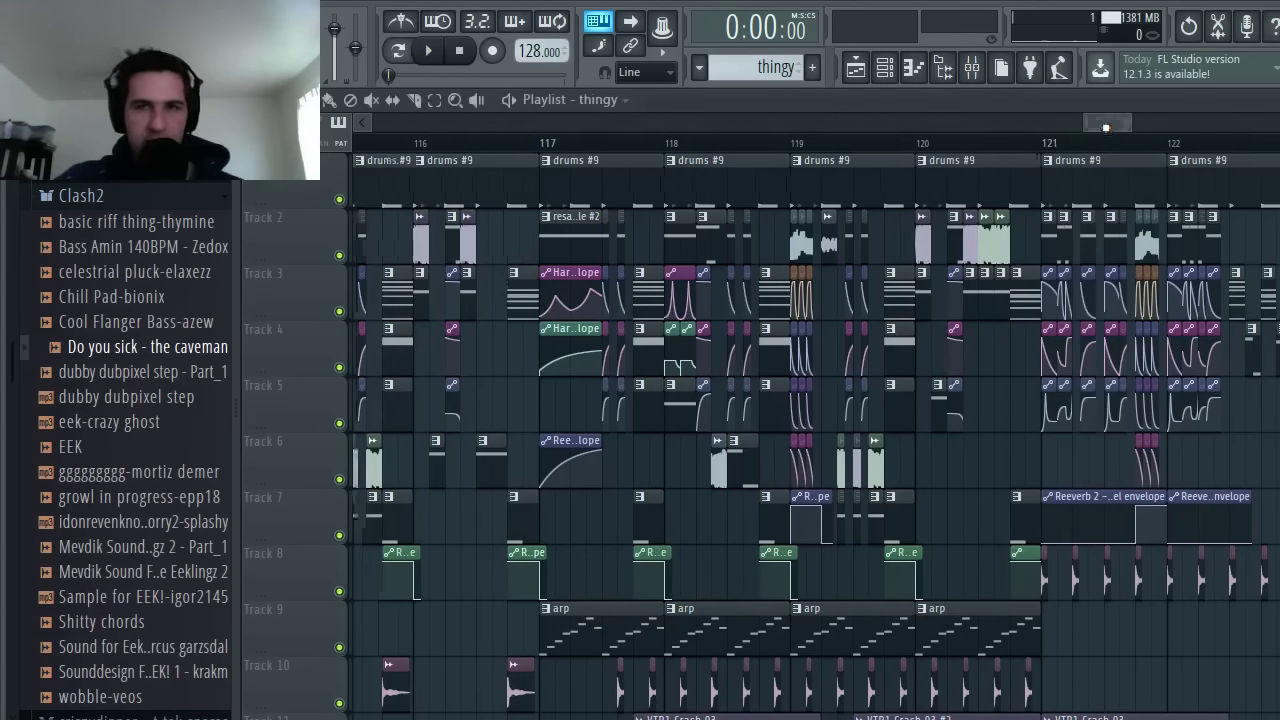
- Play the song from bar 1 with Track 5 soloed to hear its opening sample
{"action": "key", "text": "Home"}
{"action": "left_click", "coordinate": [430, 54]}
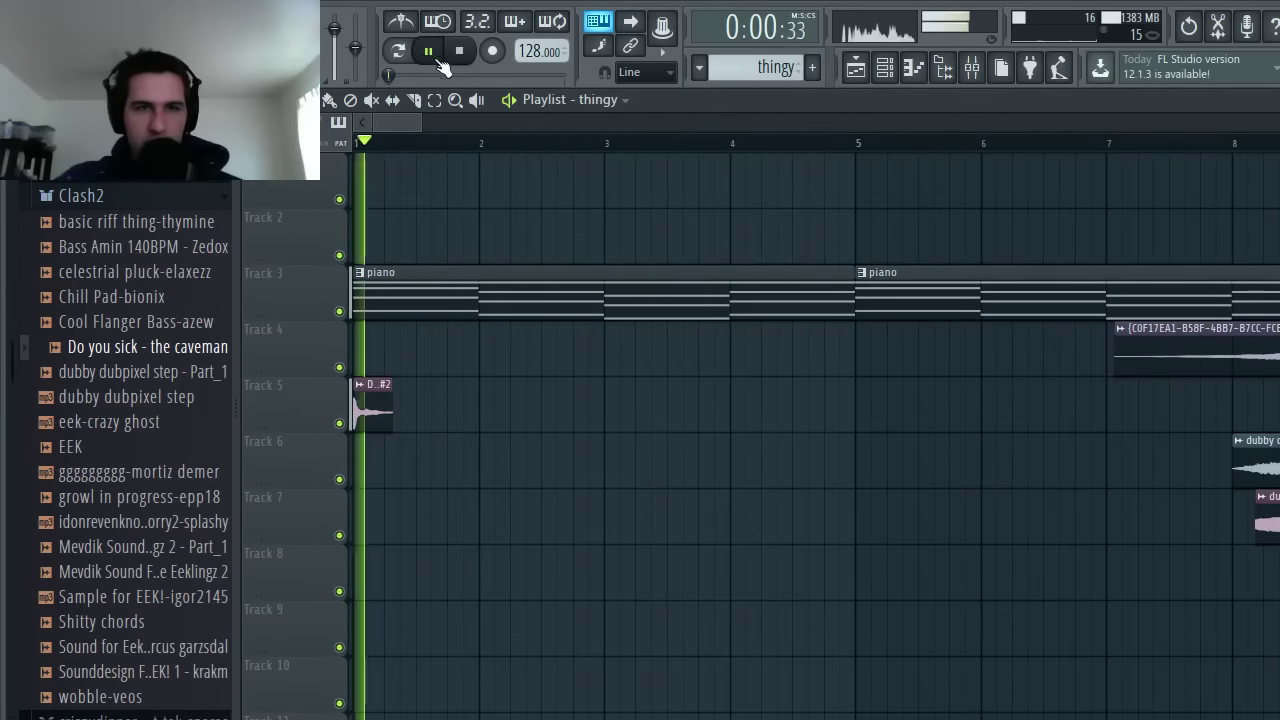
{"action": "right_click", "coordinate": [339, 422]}
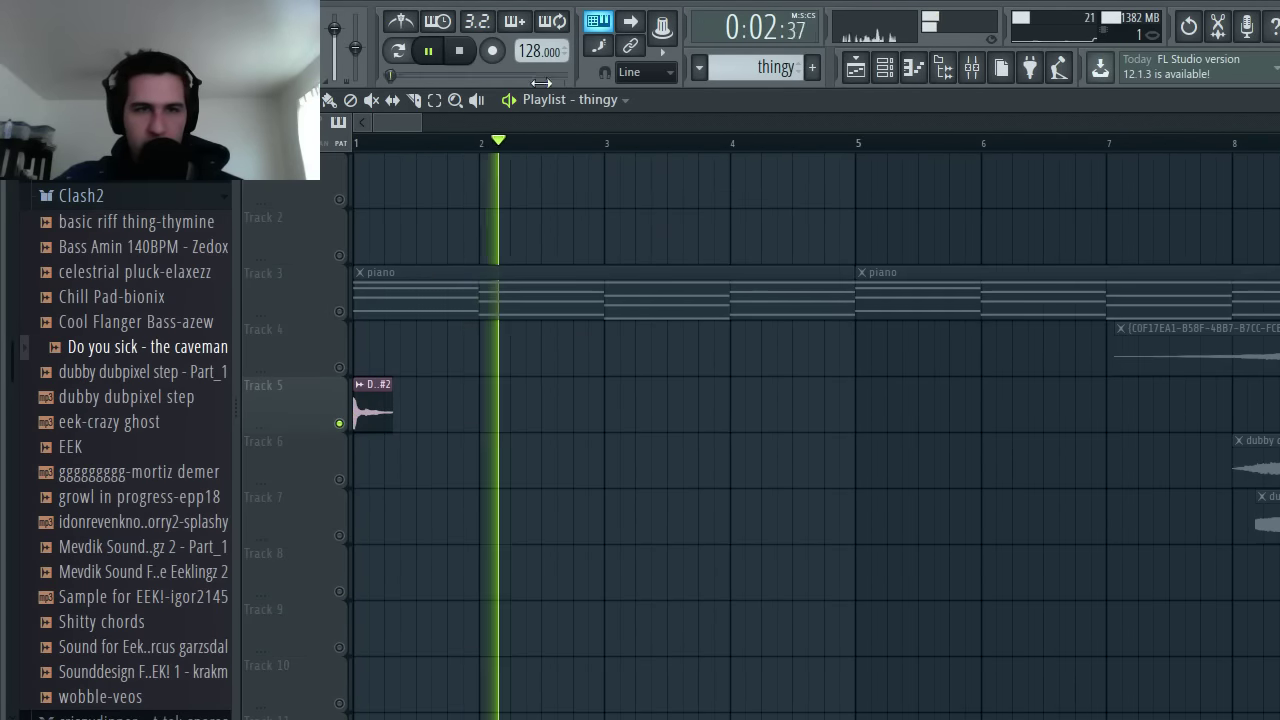
{"action": "left_click", "coordinate": [459, 51]}
{"action": "left_click", "coordinate": [429, 51]}
{"action": "left_click", "coordinate": [459, 51]}
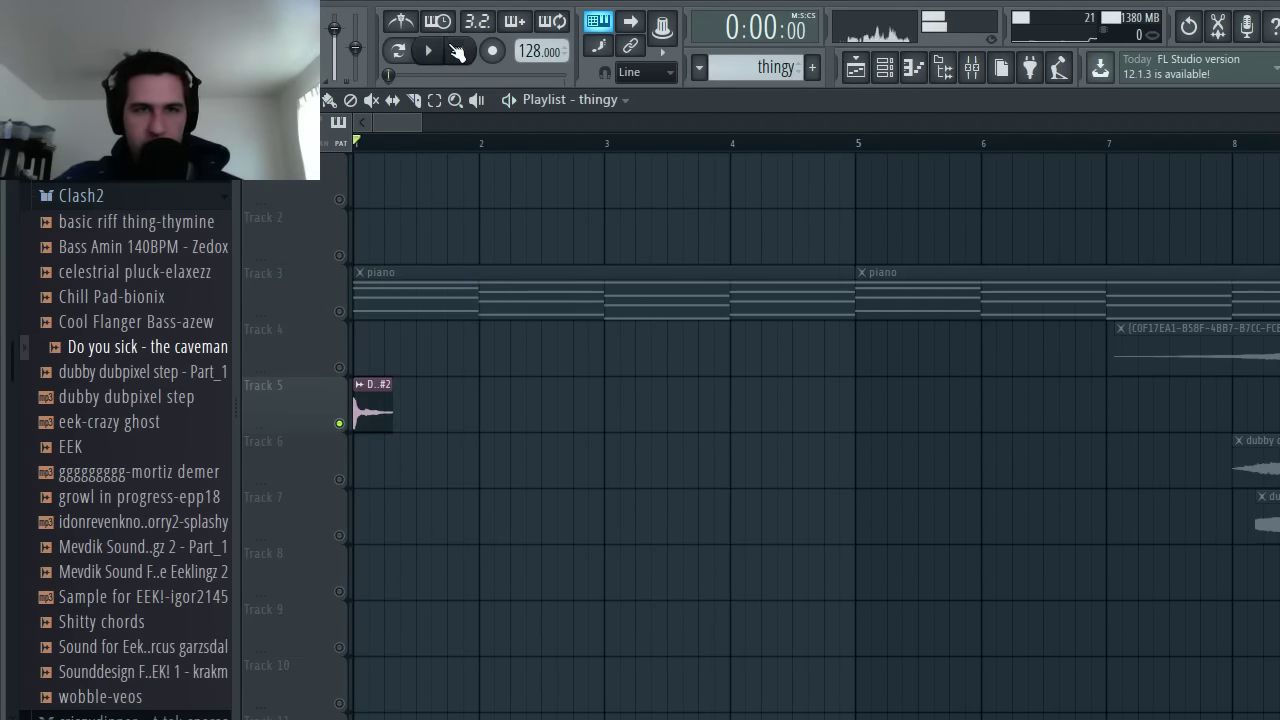
- Zoom out to the first 47 bars and unsolo Track 5 to restore all tracks
{"action": "left_click_drag", "start_coordinate": [433, 128], "coordinate": [687, 118]}
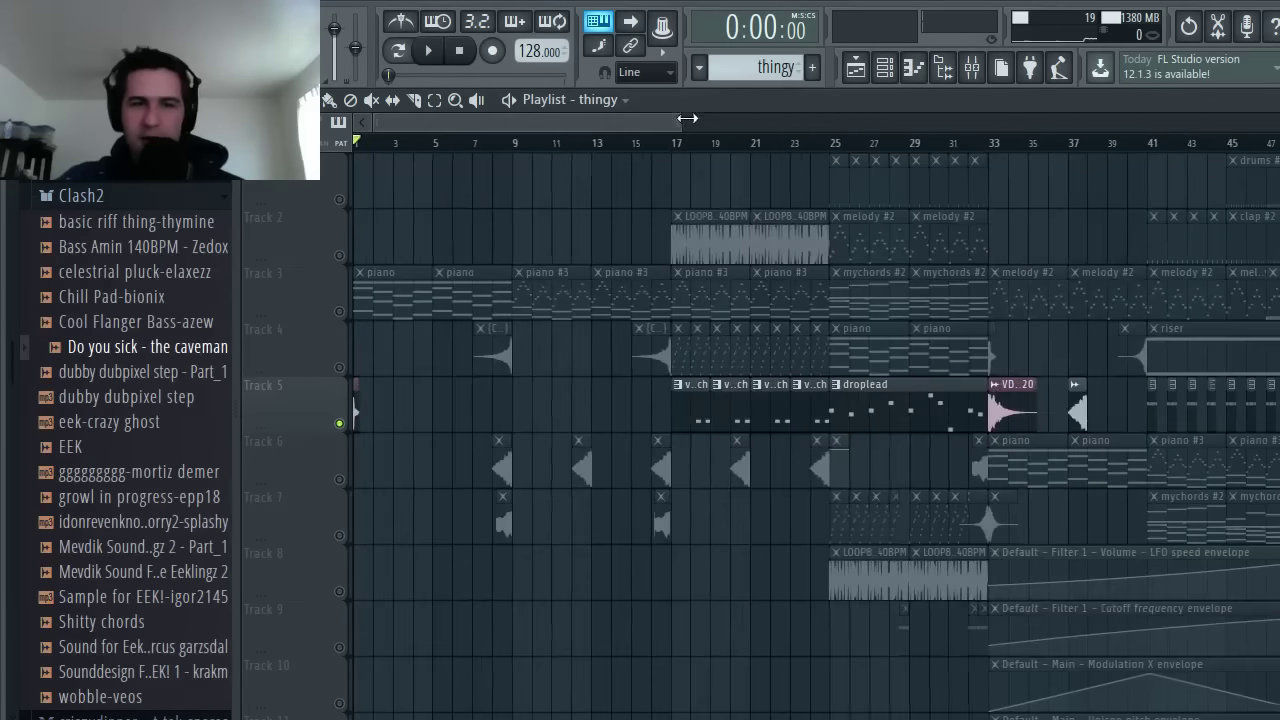
{"action": "right_click", "coordinate": [339, 423]}
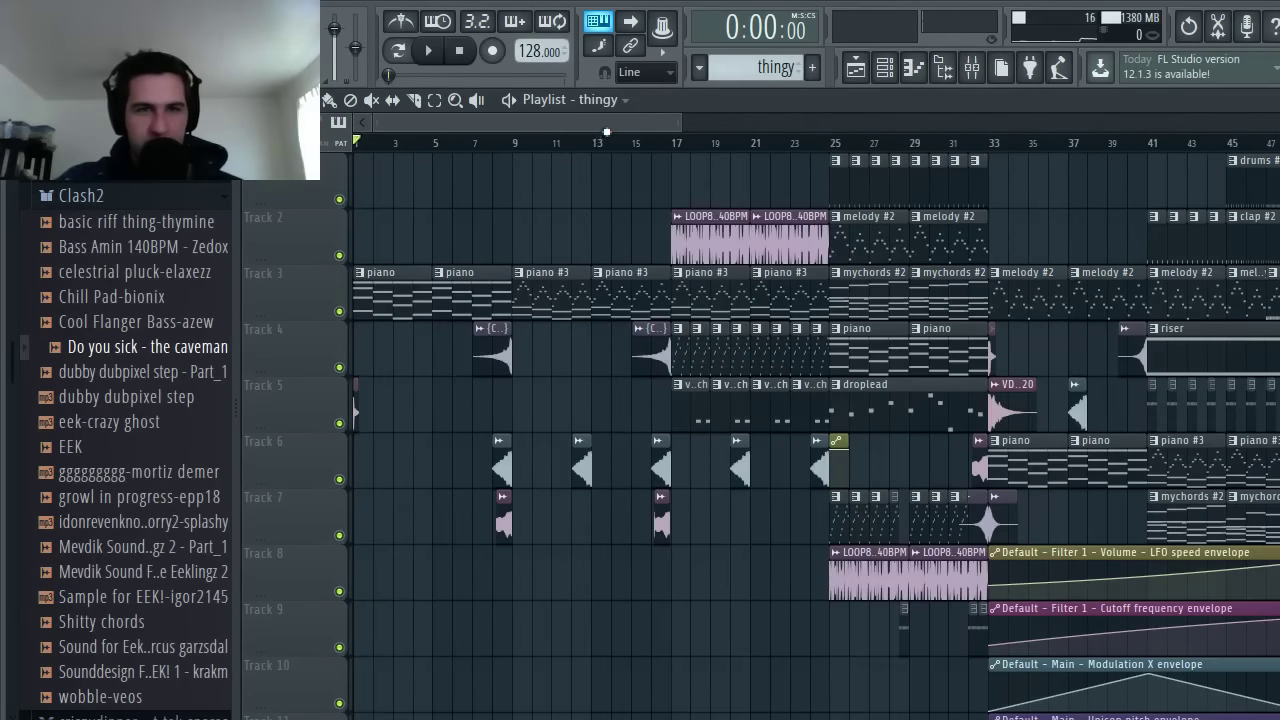
{"action": "left_click_drag", "start_coordinate": [606, 129], "coordinate": [830, 118]}
{"action": "scroll", "coordinate": [711, 564], "scroll_direction": "down", "scroll_amount": 3}
{"action": "scroll", "coordinate": [711, 564], "scroll_direction": "up", "scroll_amount": 3}
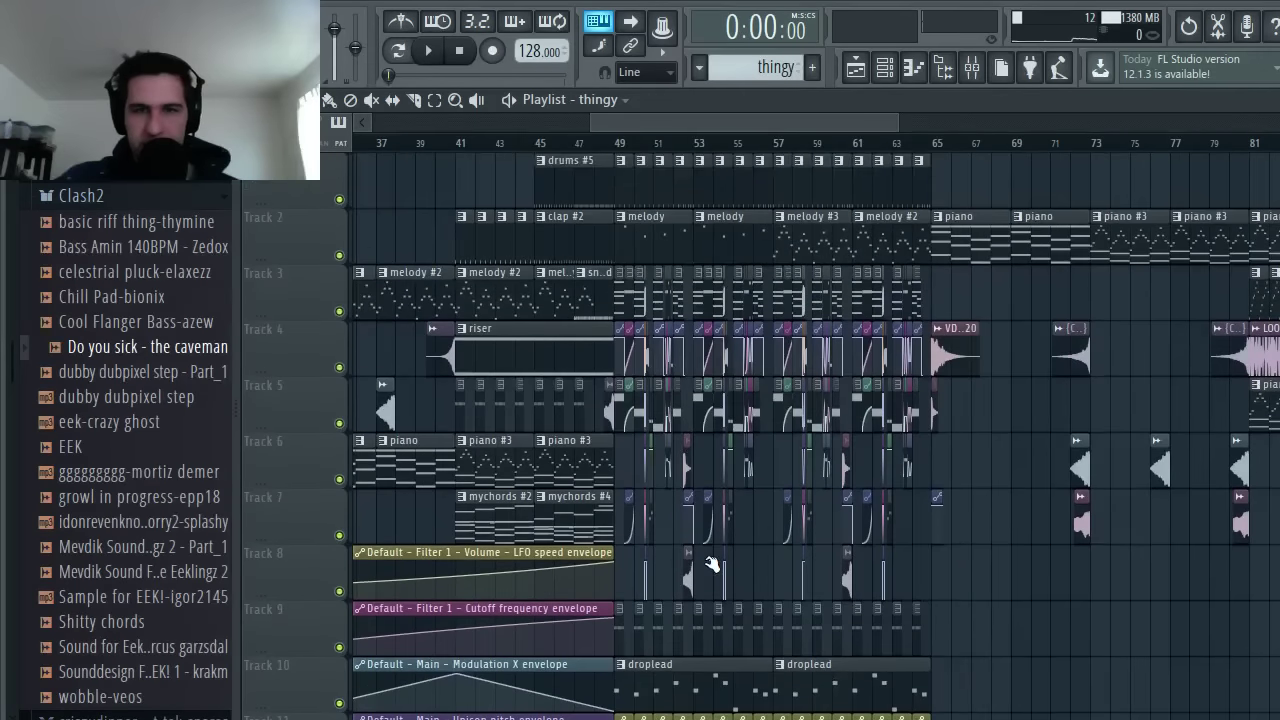
{"action": "scroll", "coordinate": [711, 564], "scroll_direction": "down", "scroll_amount": 7}
{"action": "scroll", "coordinate": [711, 564], "scroll_direction": "up", "scroll_amount": 5}
{"action": "scroll", "coordinate": [711, 564], "scroll_direction": "up", "scroll_amount": 2}
- Scroll the playlist to show bars 108–123 around the bar-113 drop
{"action": "left_click_drag", "start_coordinate": [620, 120], "coordinate": [898, 120]}
{"action": "scroll", "coordinate": [825, 342], "scroll_direction": "down", "scroll_amount": 3}
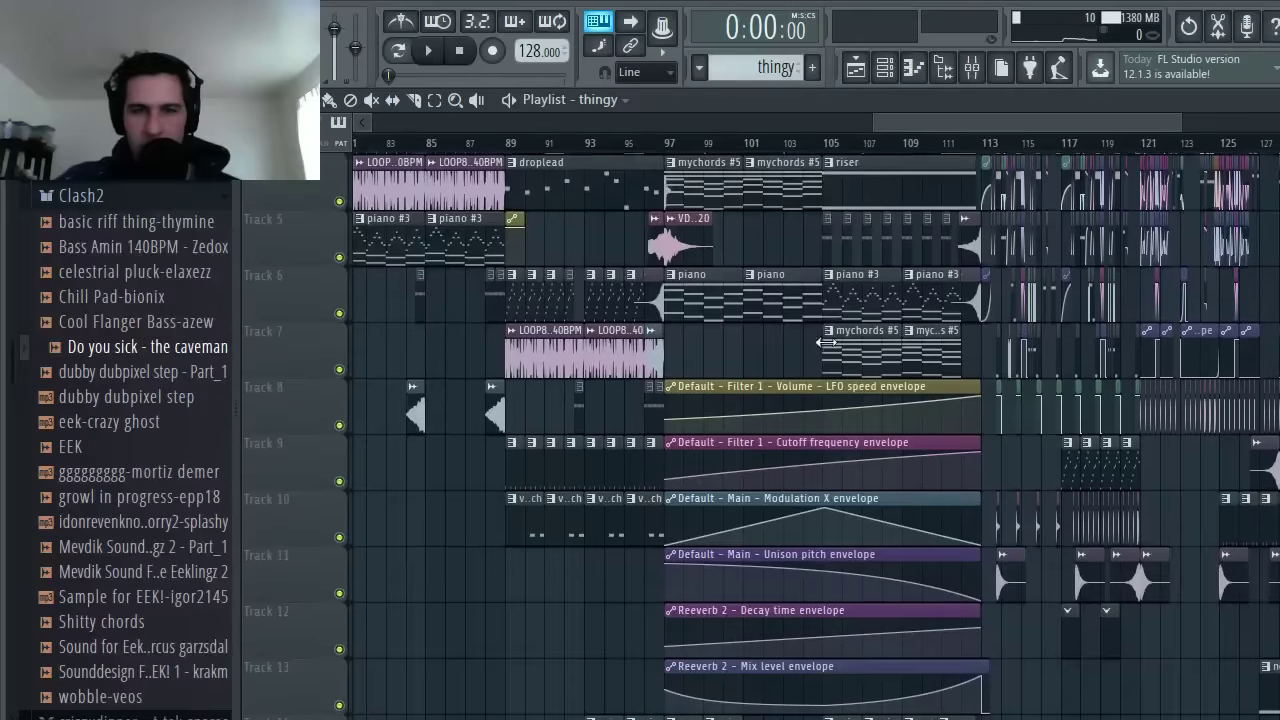
{"action": "scroll", "coordinate": [666, 577], "scroll_direction": "down", "scroll_amount": 1}
{"action": "scroll", "coordinate": [923, 571], "scroll_direction": "down", "scroll_amount": 1}
{"action": "scroll", "coordinate": [862, 487], "scroll_direction": "up", "scroll_amount": 3}
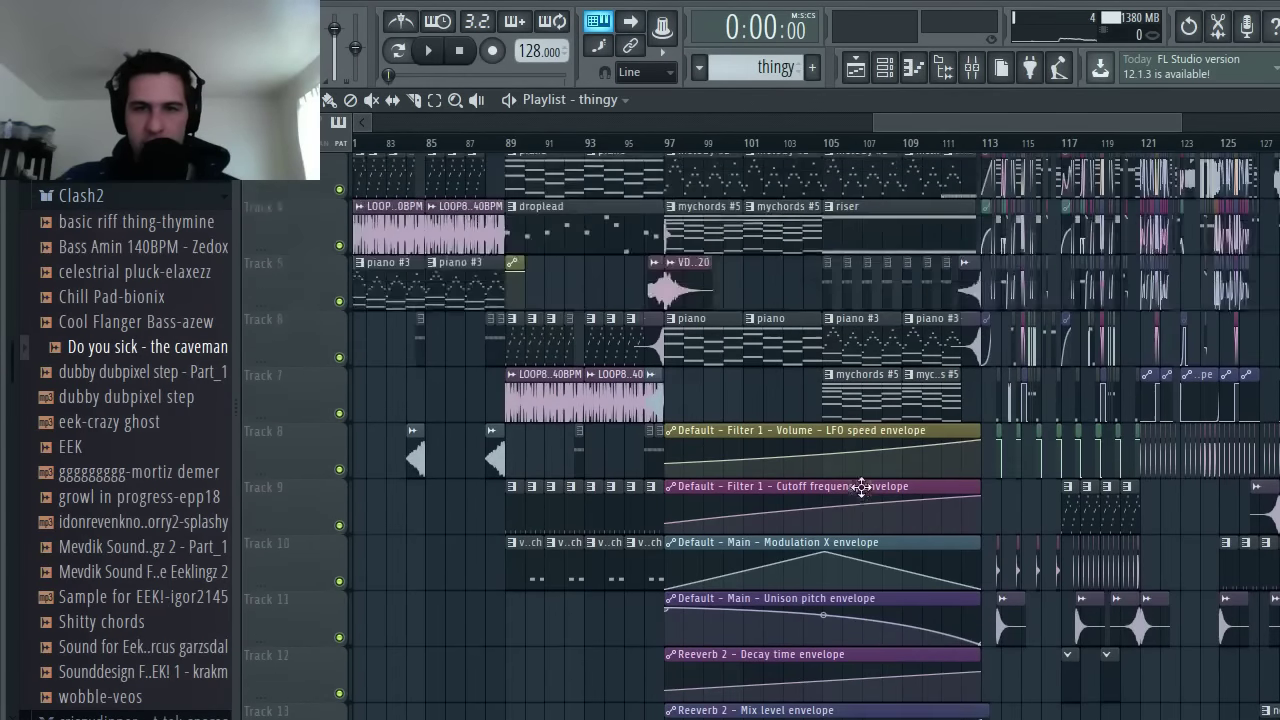
{"action": "scroll", "coordinate": [862, 487], "scroll_direction": "up", "scroll_amount": 1}
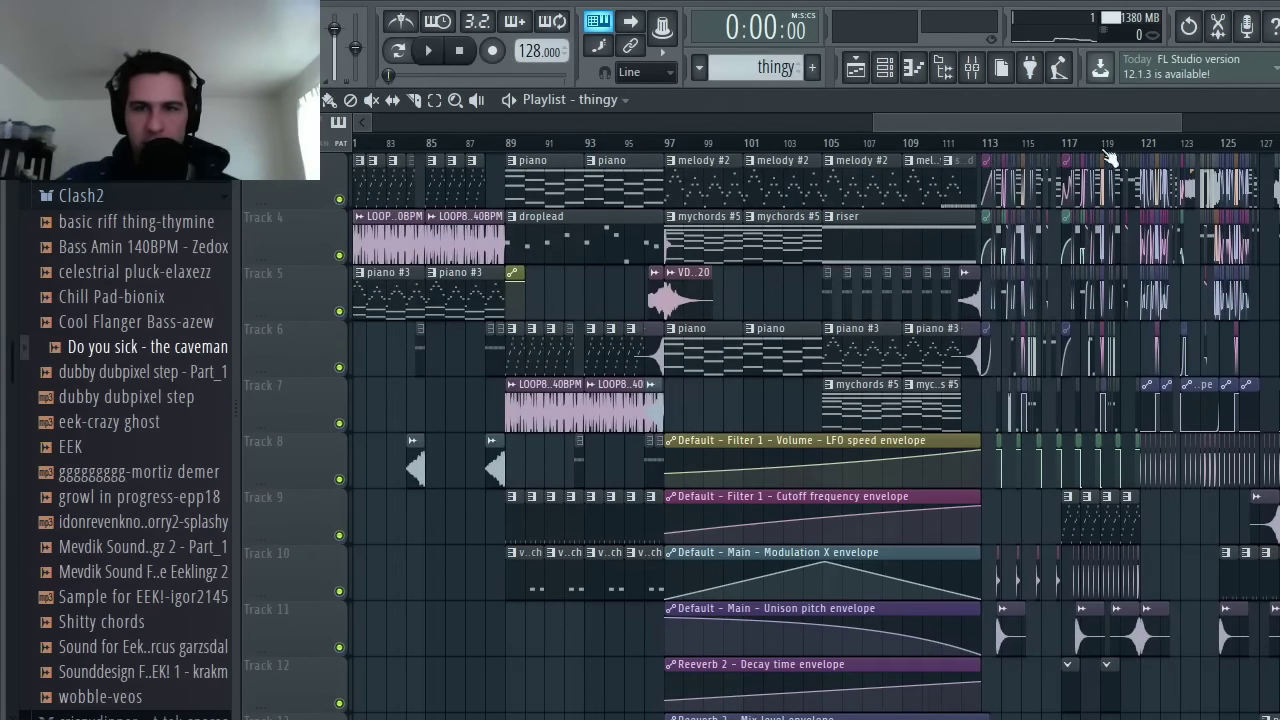
{"action": "scroll", "coordinate": [1062, 620], "scroll_direction": "up", "scroll_amount": 3, "text": "ctrl"}
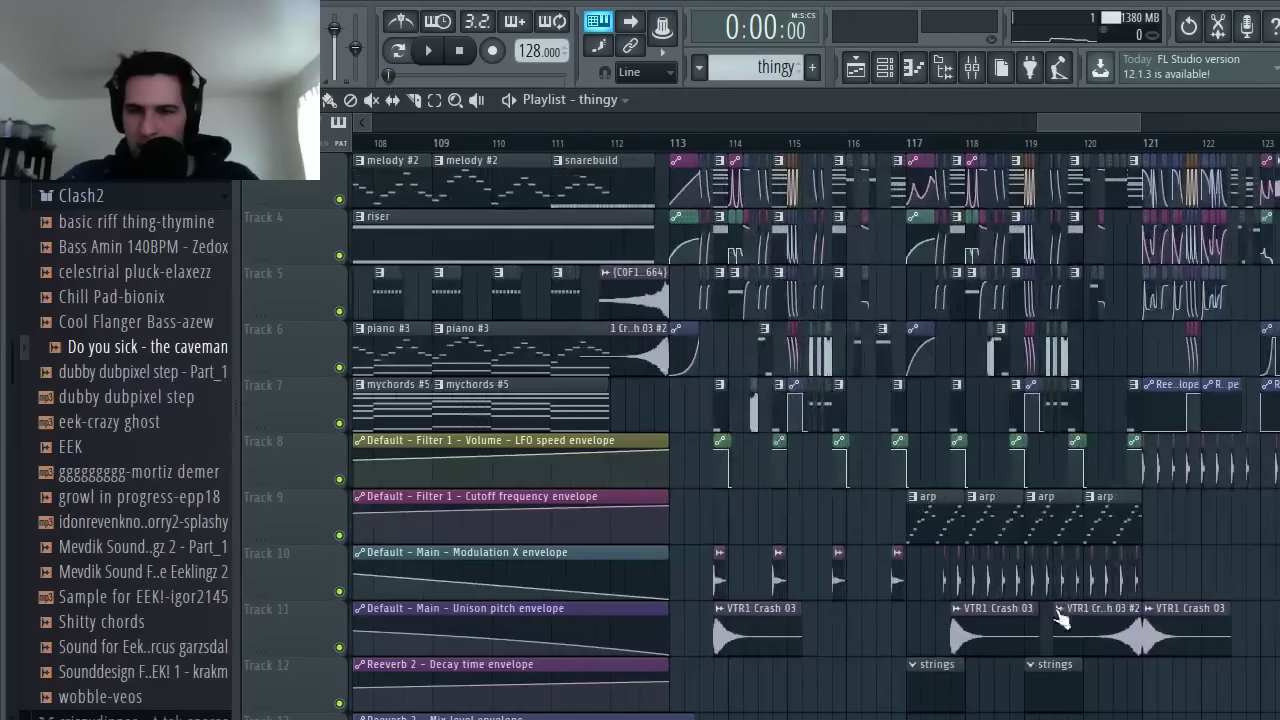
- Solo Track 10 and play its sample from bar 113 through the drop, then stop and zoom out
{"action": "right_click", "coordinate": [339, 593]}
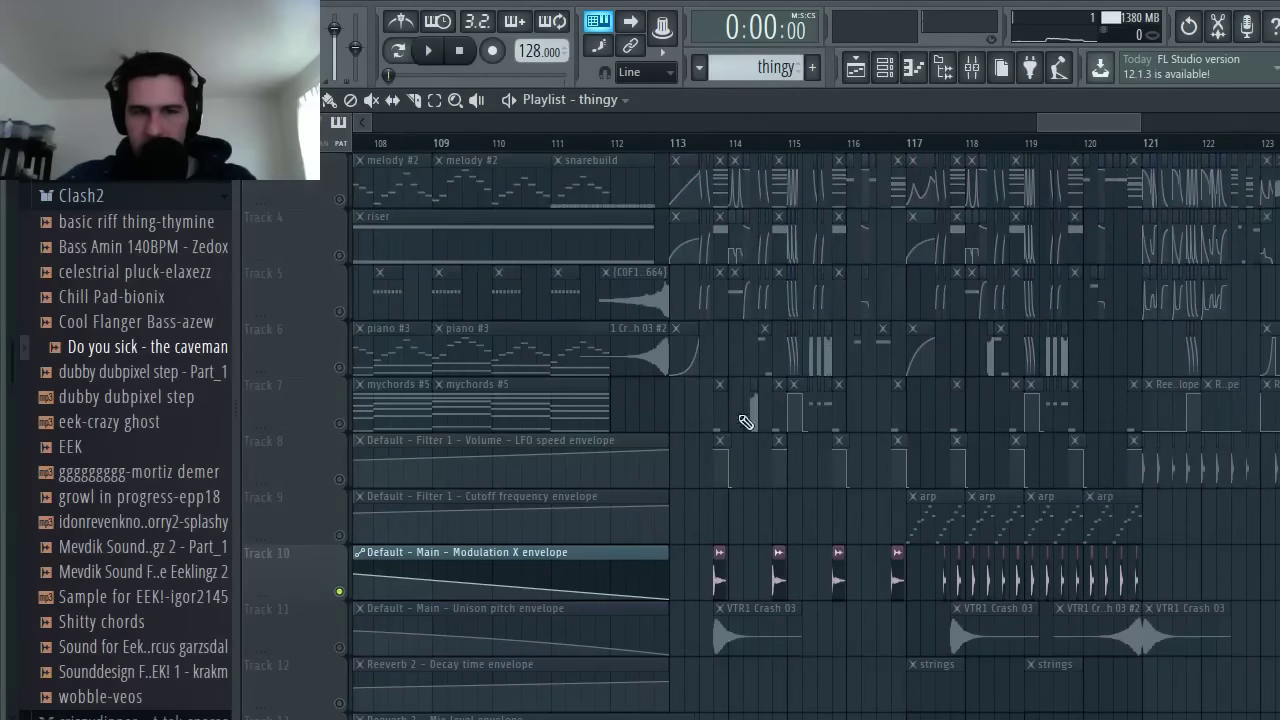
{"action": "key", "text": "space"}
{"action": "key", "text": "space"}
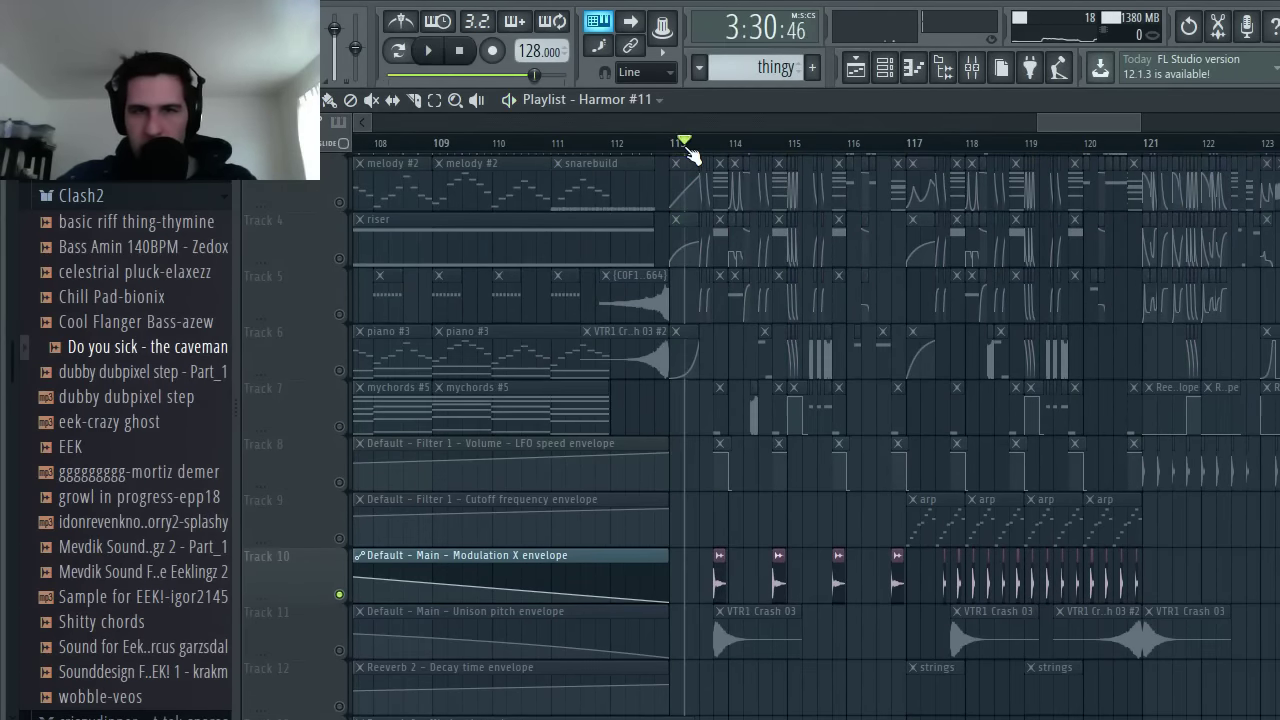
{"action": "key", "text": "space"}
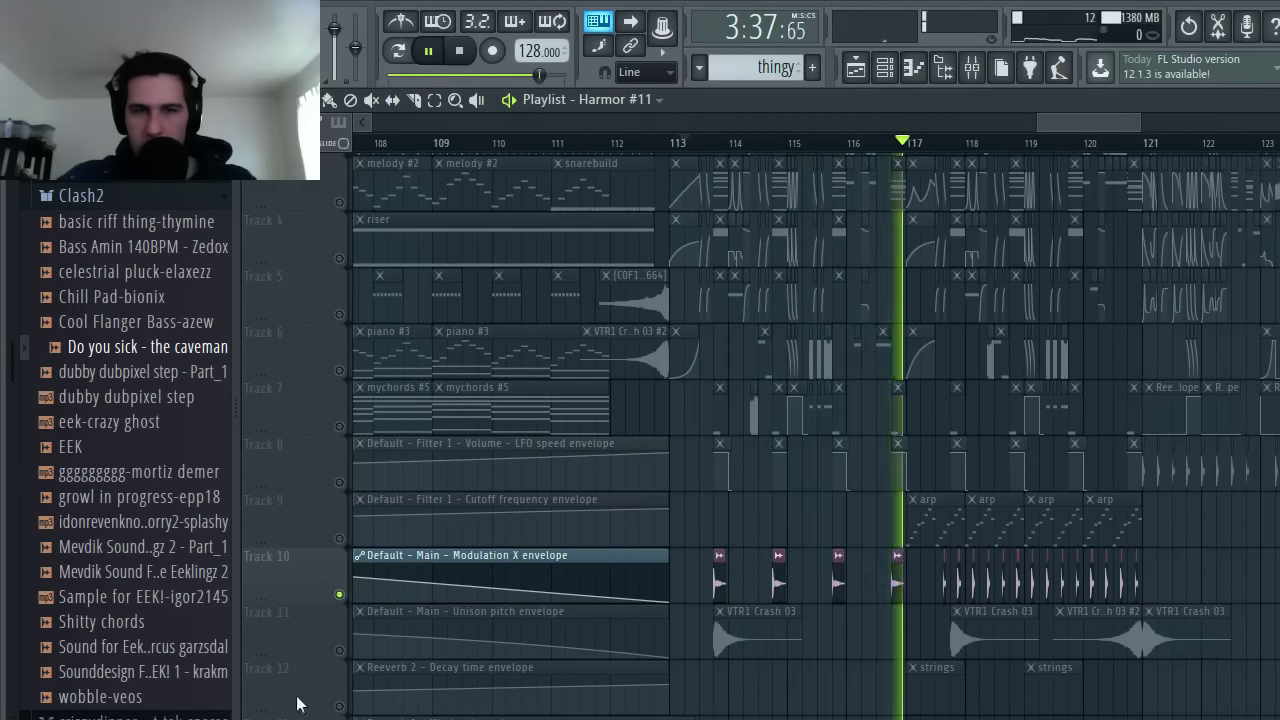
{"action": "left_click", "coordinate": [350, 604]}
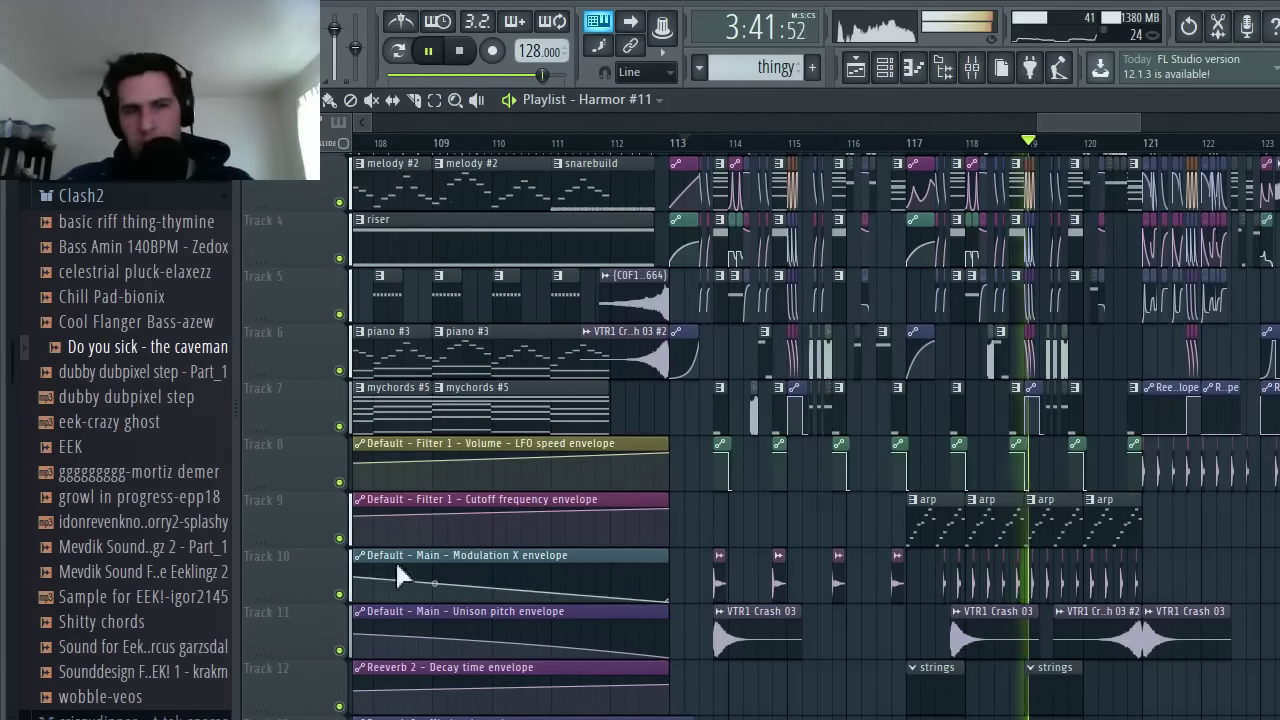
{"action": "left_click", "coordinate": [458, 50]}
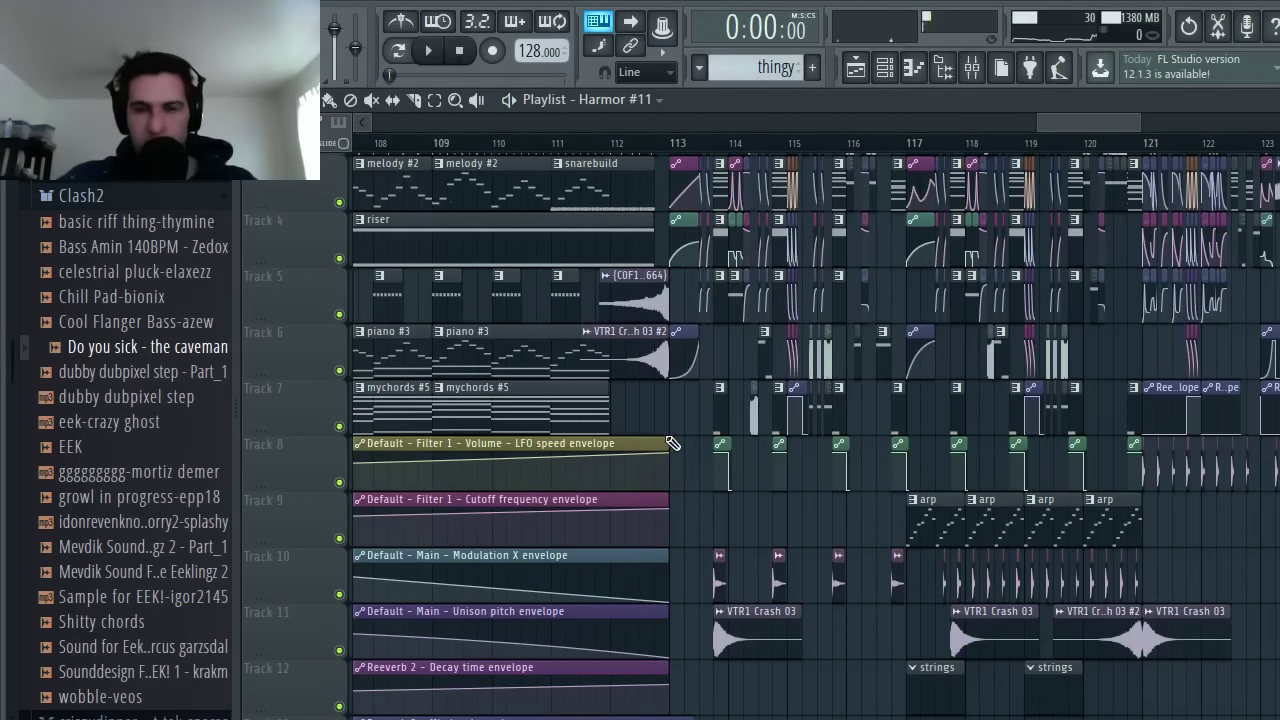
{"action": "scroll", "coordinate": [397, 497], "scroll_direction": "down", "scroll_amount": 3}
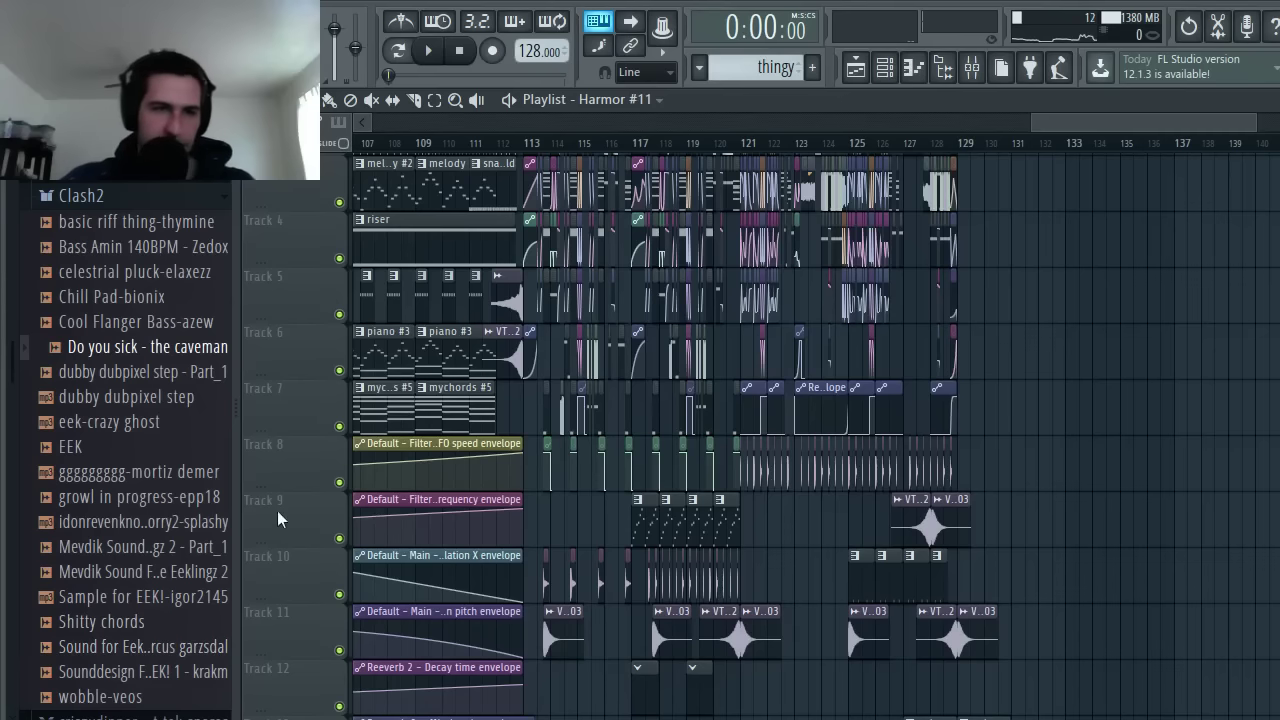
- Preview dubby dubpixel step, then play Track 6's dubby clips alone from bar 8
{"action": "left_click", "coordinate": [213, 400]}
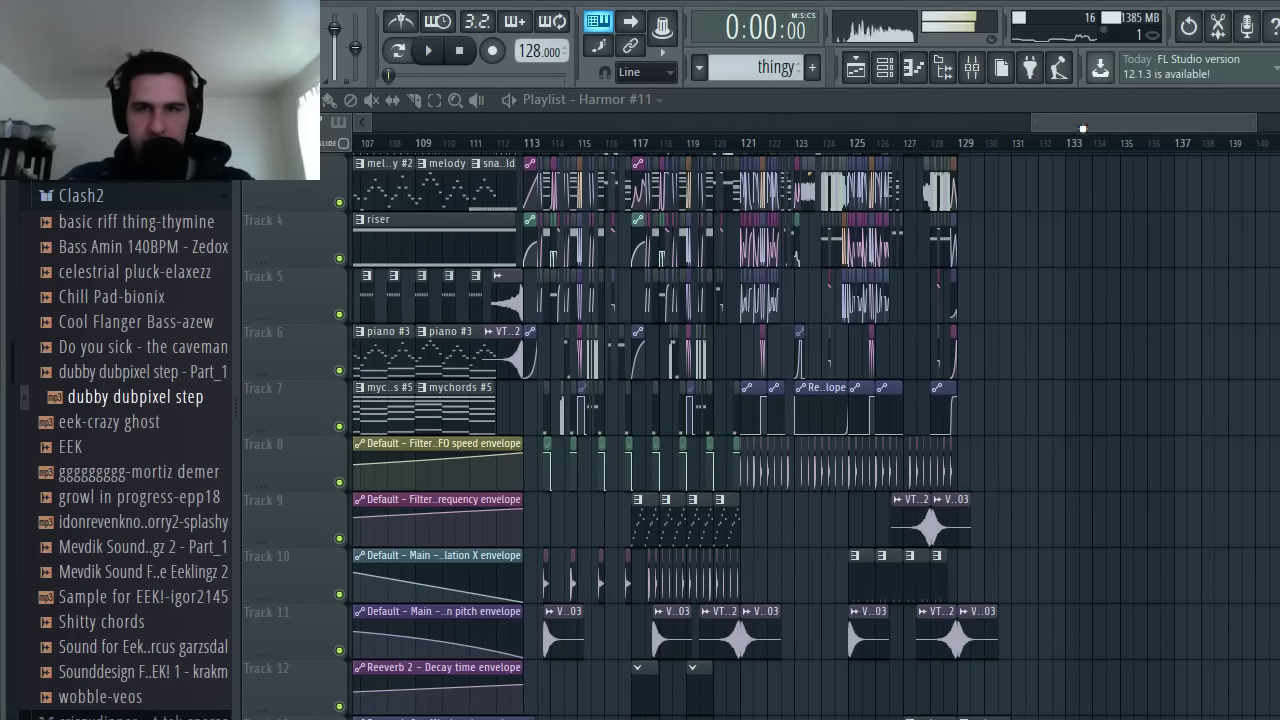
{"action": "left_click_drag", "start_coordinate": [1082, 128], "coordinate": [382, 137]}
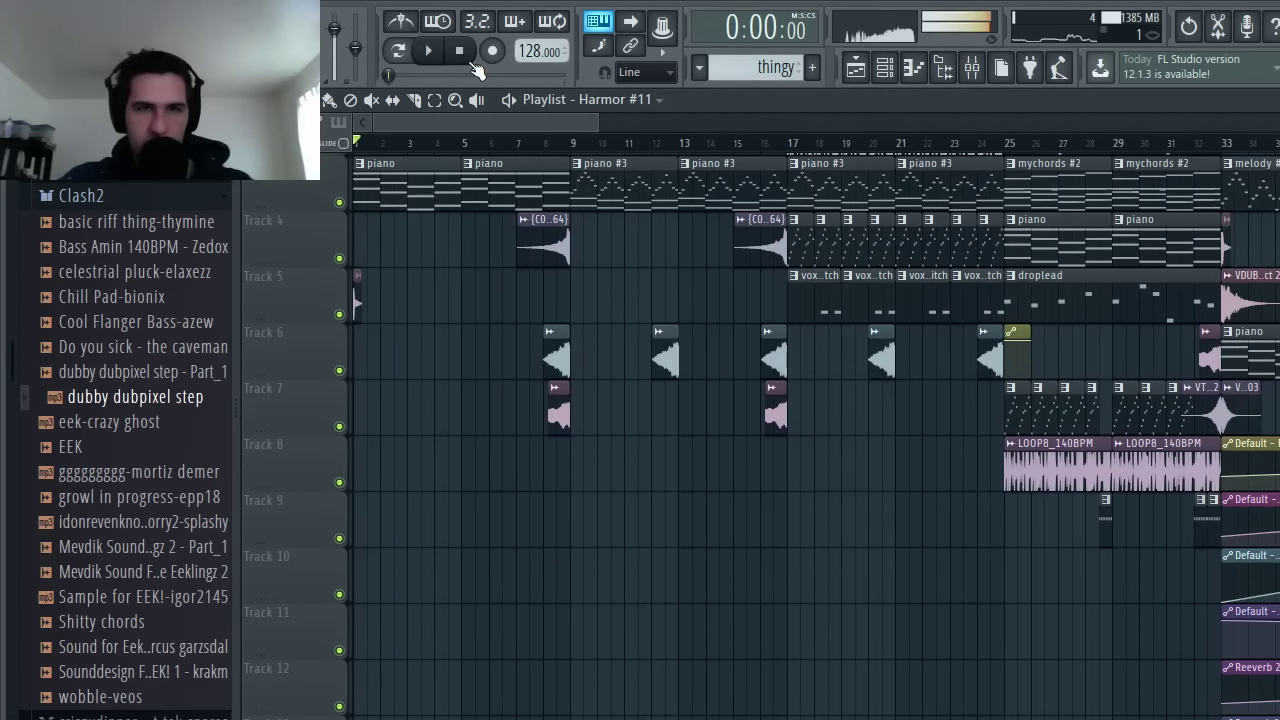
{"action": "left_click", "coordinate": [470, 60]}
{"action": "left_click", "coordinate": [544, 142]}
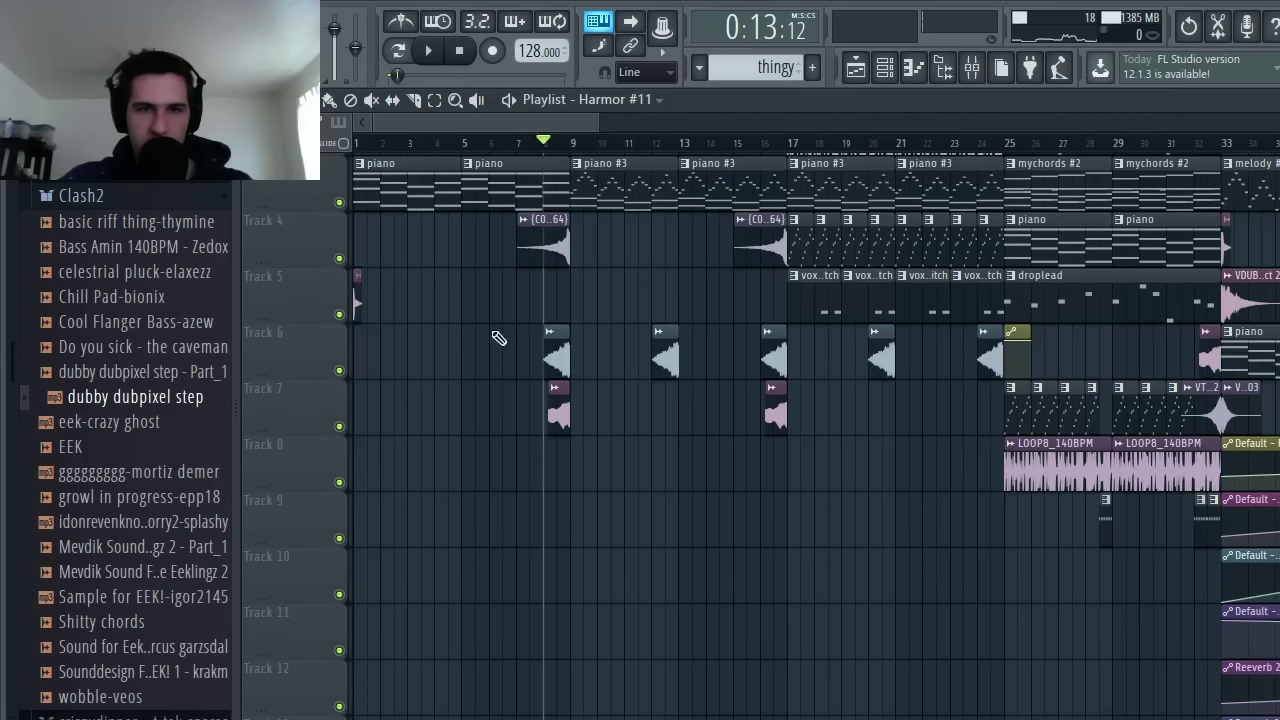
{"action": "right_click", "coordinate": [340, 371]}
{"action": "key", "text": "space"}
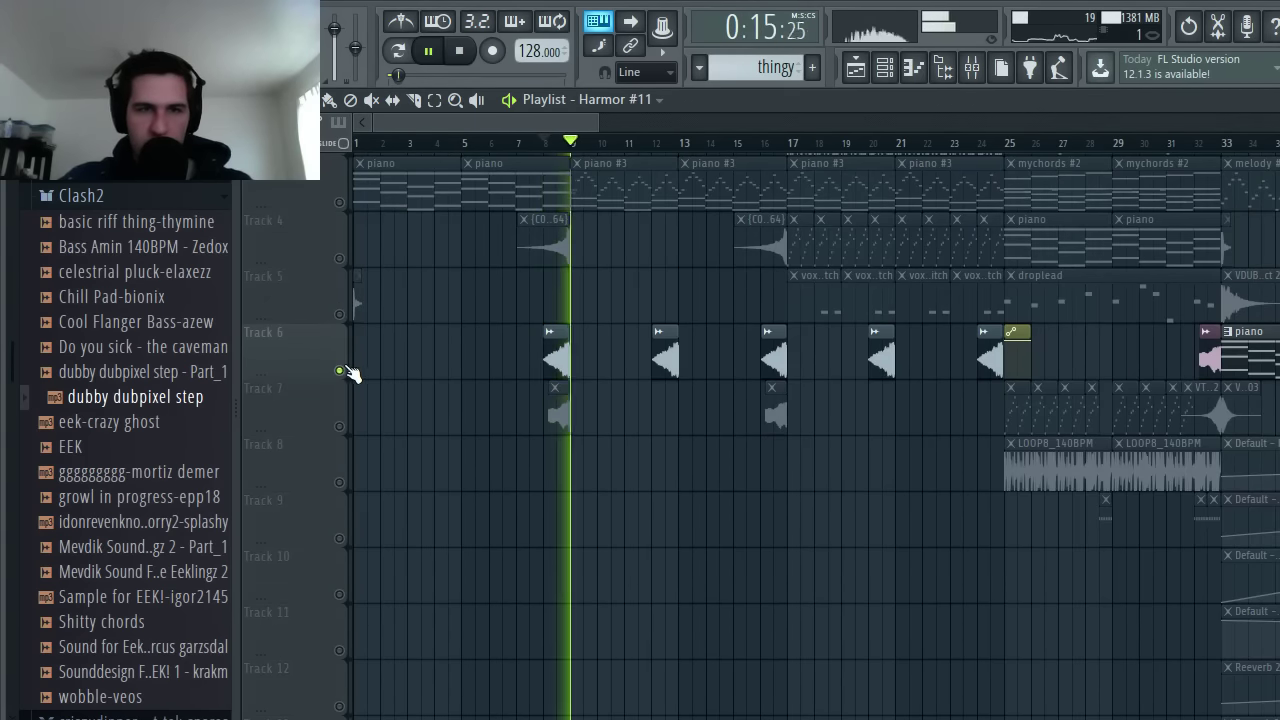
{"action": "scroll", "coordinate": [534, 366], "scroll_direction": "up", "scroll_amount": 5}
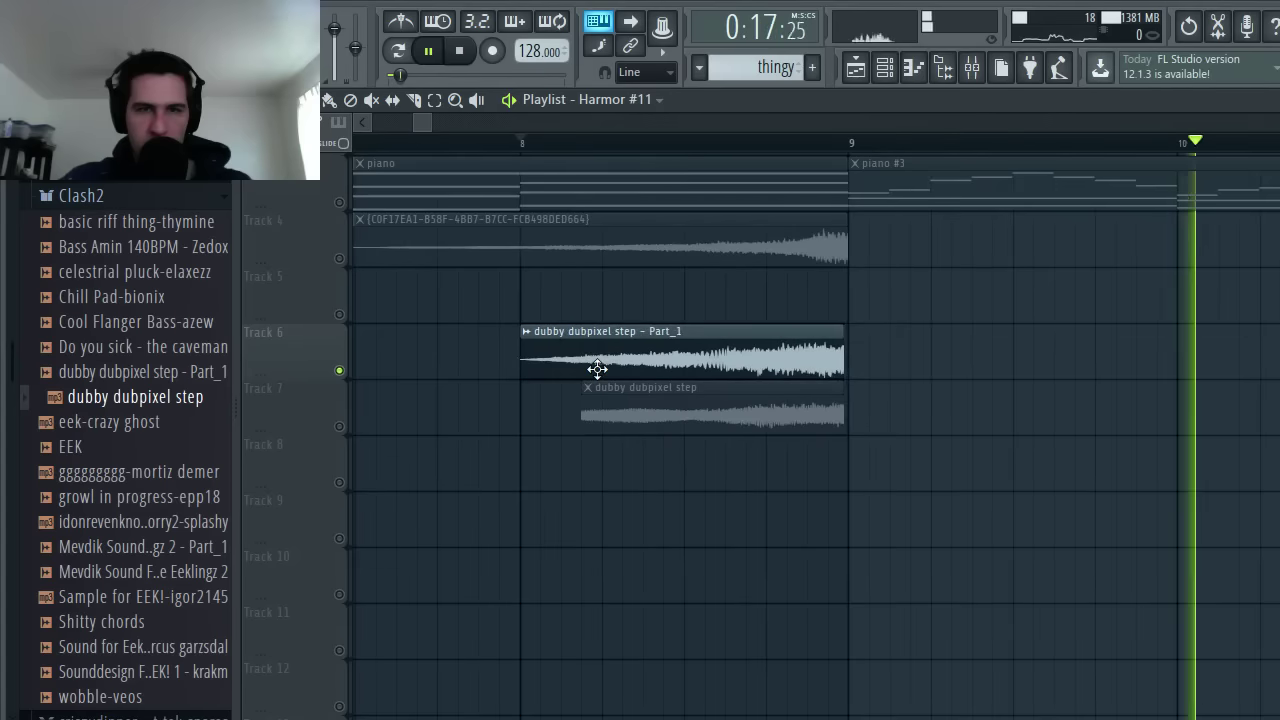
{"action": "scroll", "coordinate": [597, 367], "scroll_direction": "down", "scroll_amount": 3}
{"action": "scroll", "coordinate": [570, 368], "scroll_direction": "down", "scroll_amount": 4}
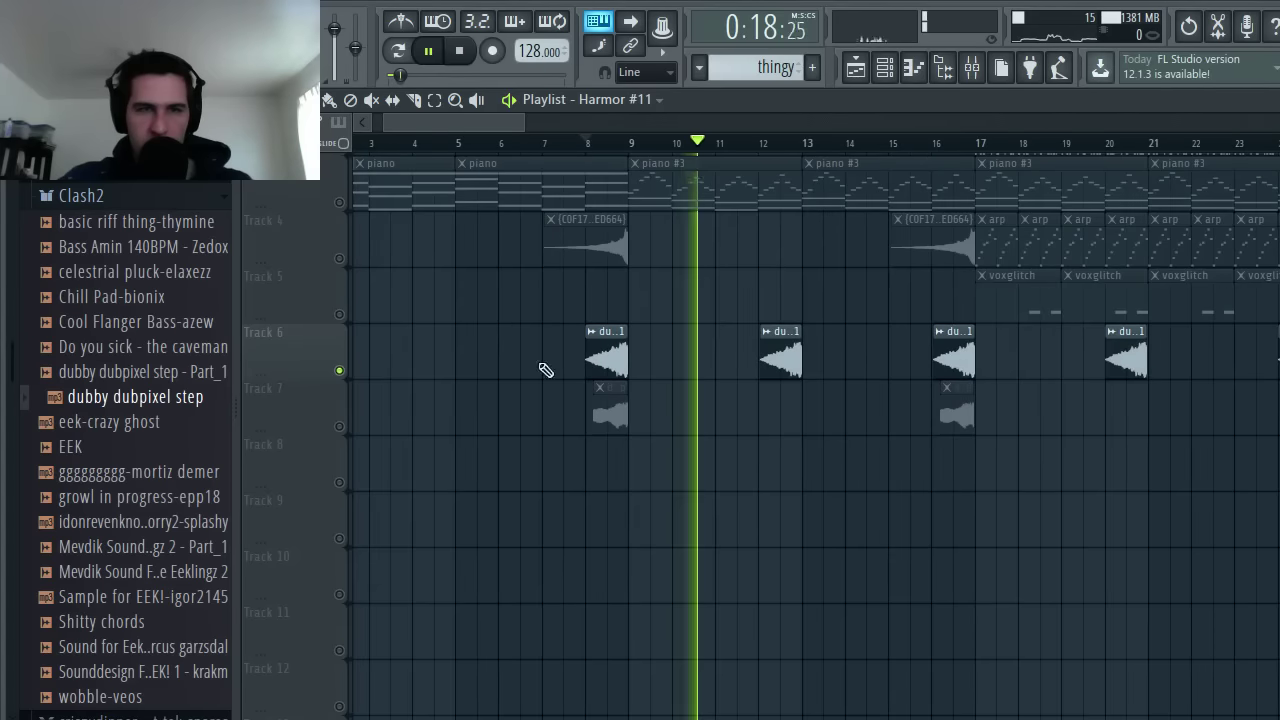
{"action": "left_click", "coordinate": [460, 54]}
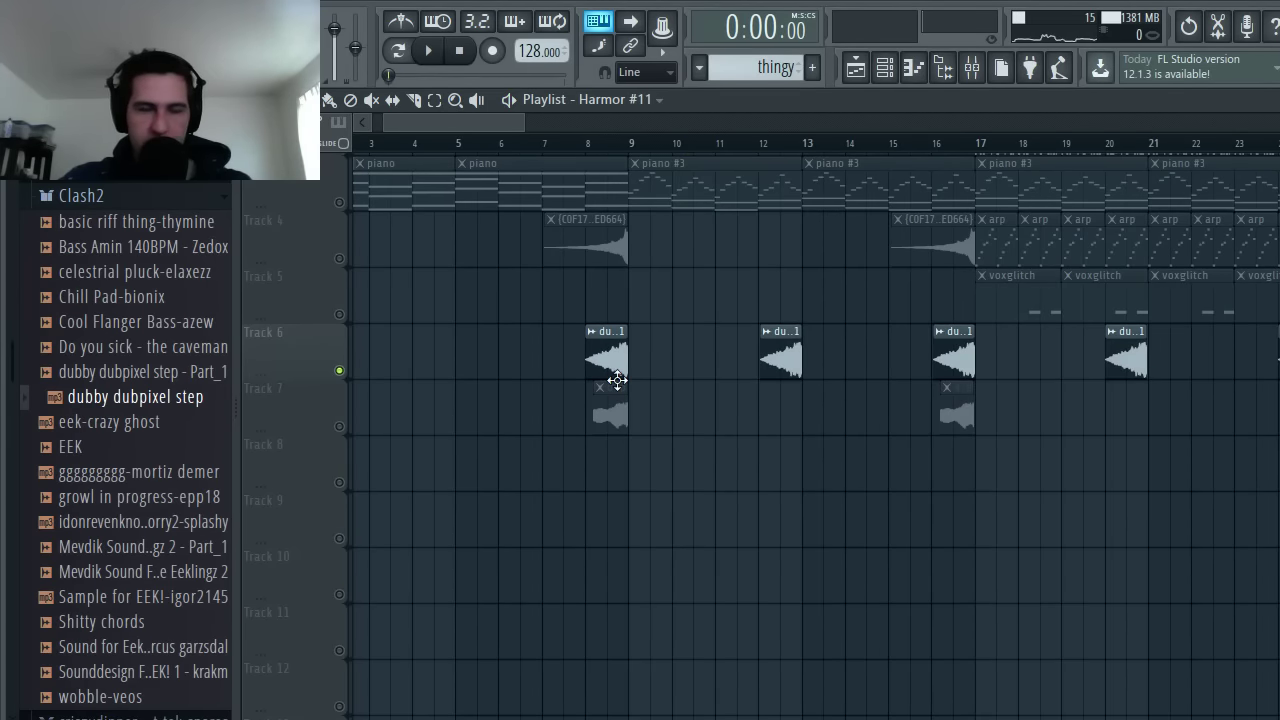
- Play Track 7's dubby clips alone from bar 8, then unmute all tracks and stop
{"action": "left_click", "coordinate": [339, 426]}
{"action": "left_click", "coordinate": [339, 370]}
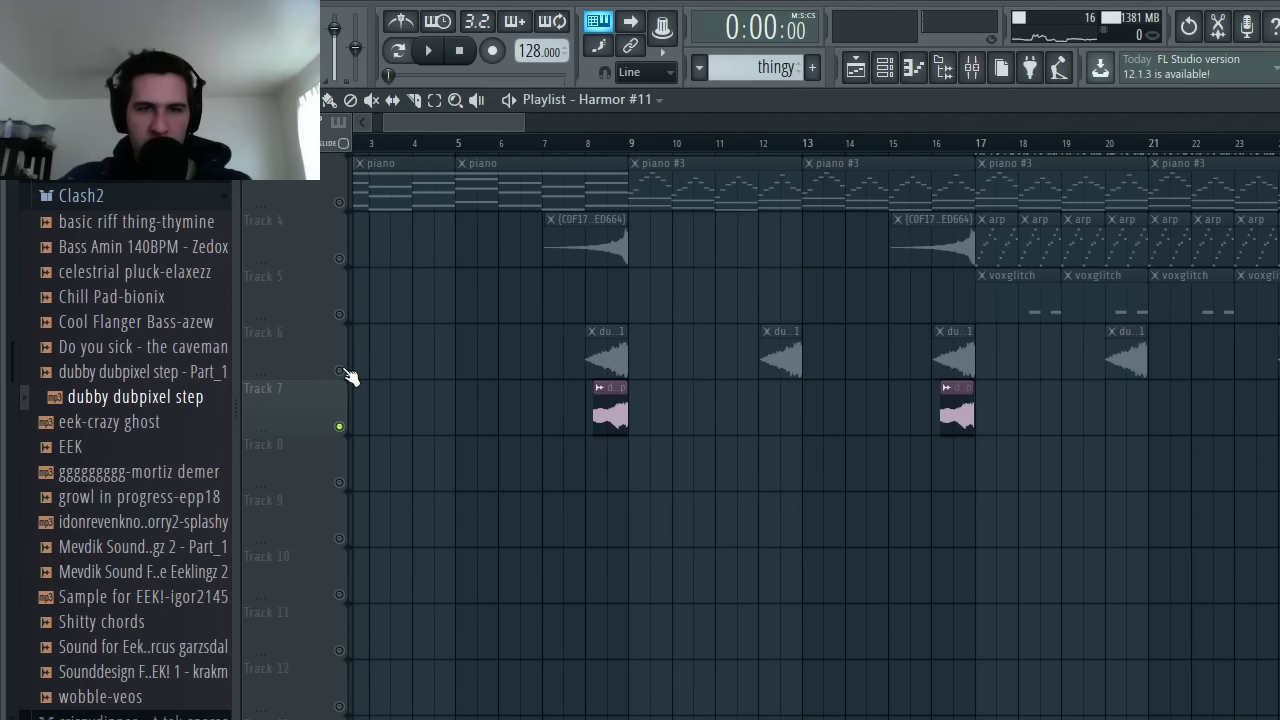
{"action": "left_click", "coordinate": [586, 143]}
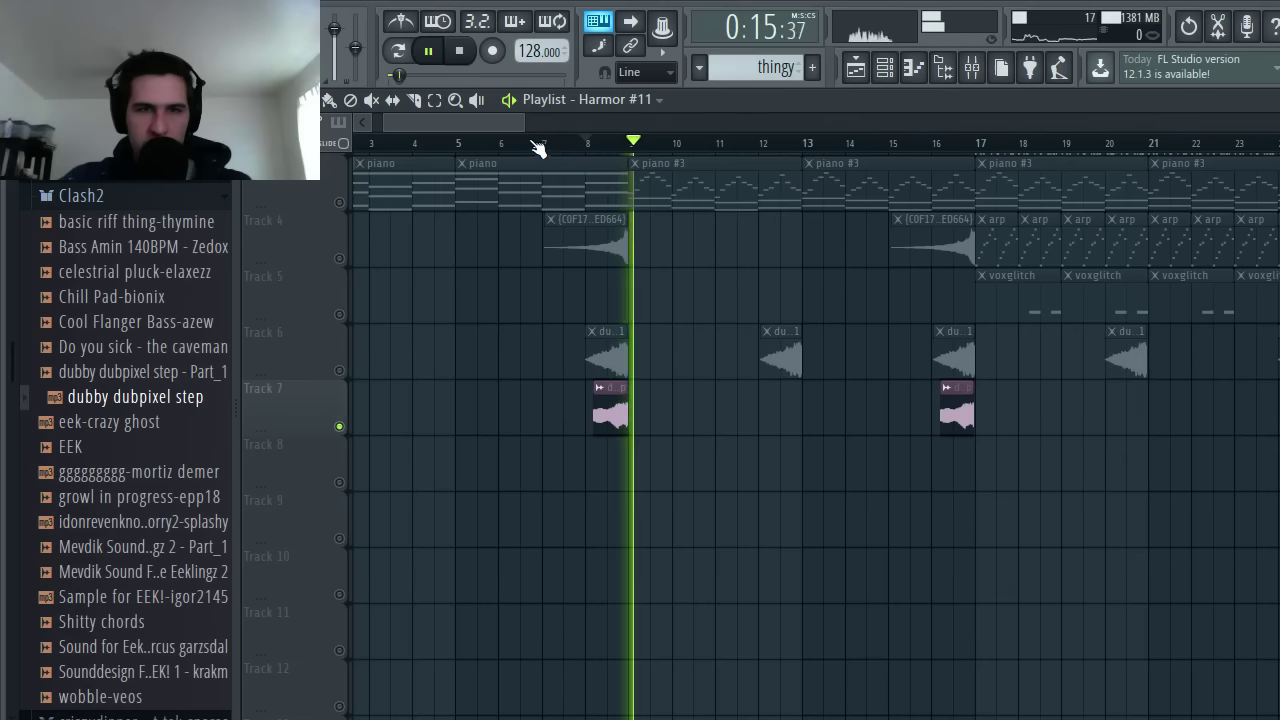
{"action": "left_click", "coordinate": [339, 432], "text": "ctrl"}
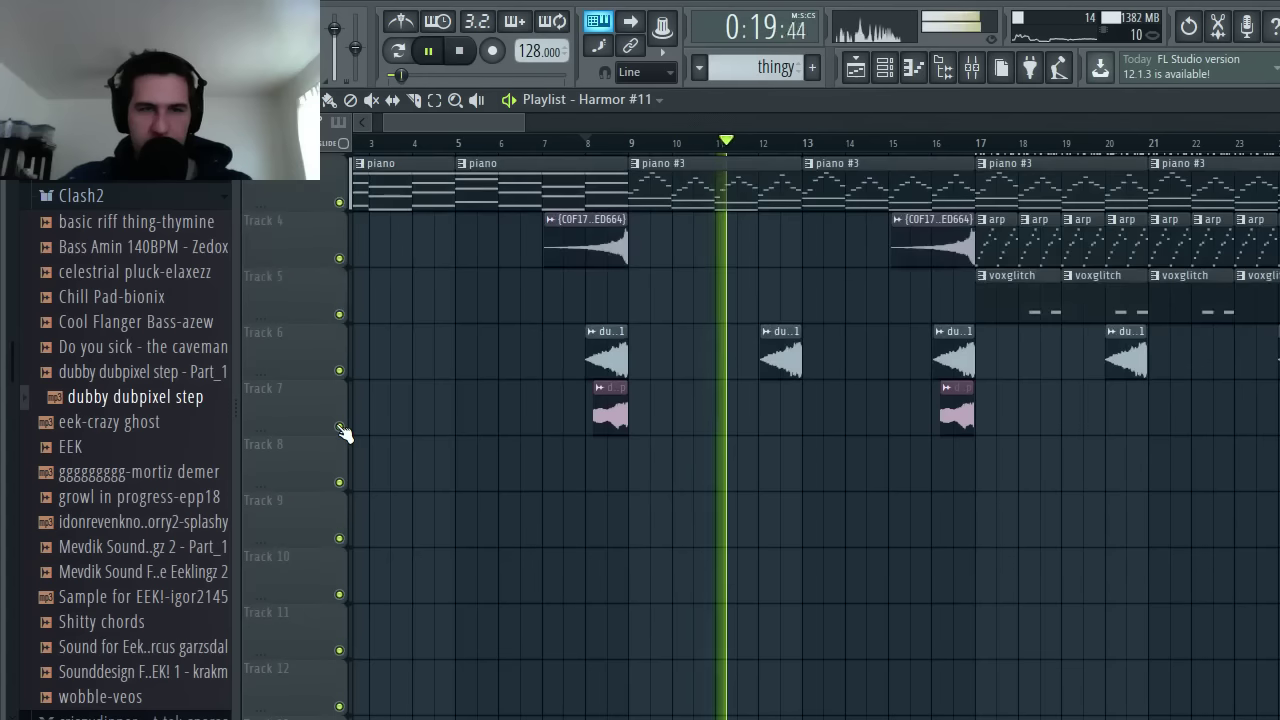
{"action": "left_click", "coordinate": [458, 51]}
{"action": "scroll", "coordinate": [666, 485], "scroll_direction": "down", "scroll_amount": 2}
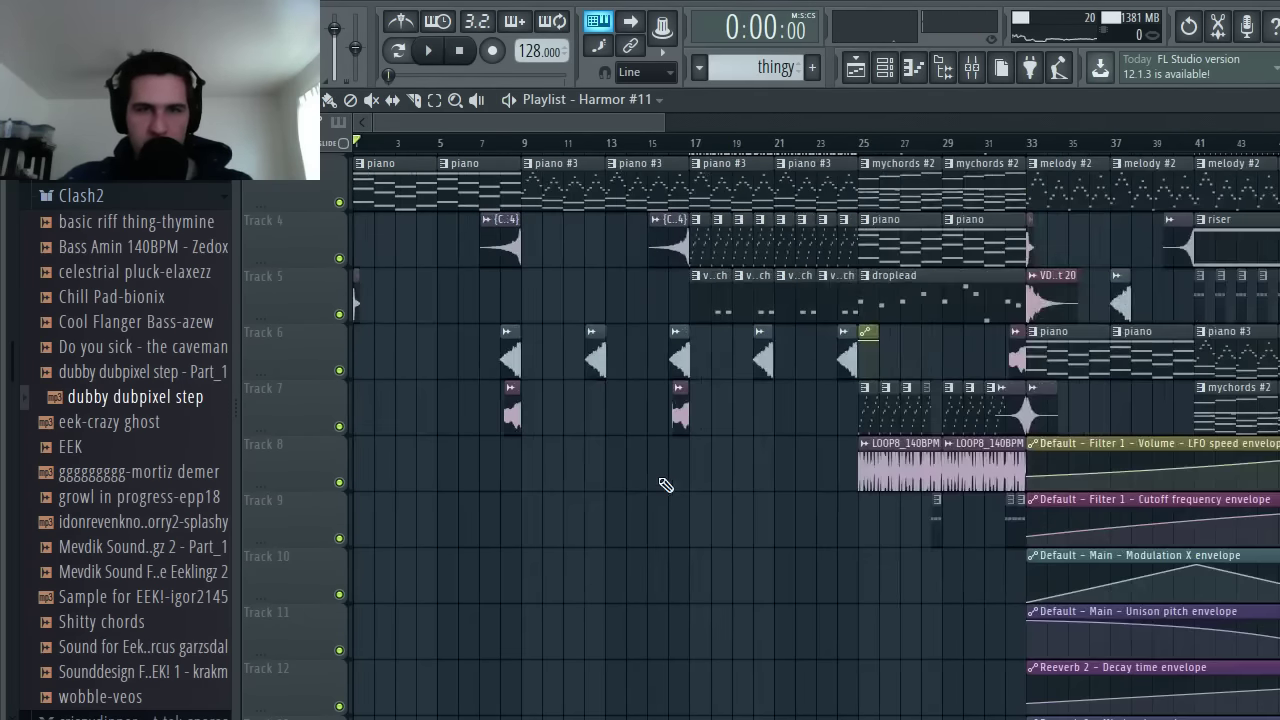
{"action": "scroll", "coordinate": [665, 497], "scroll_direction": "down", "scroll_amount": 1}
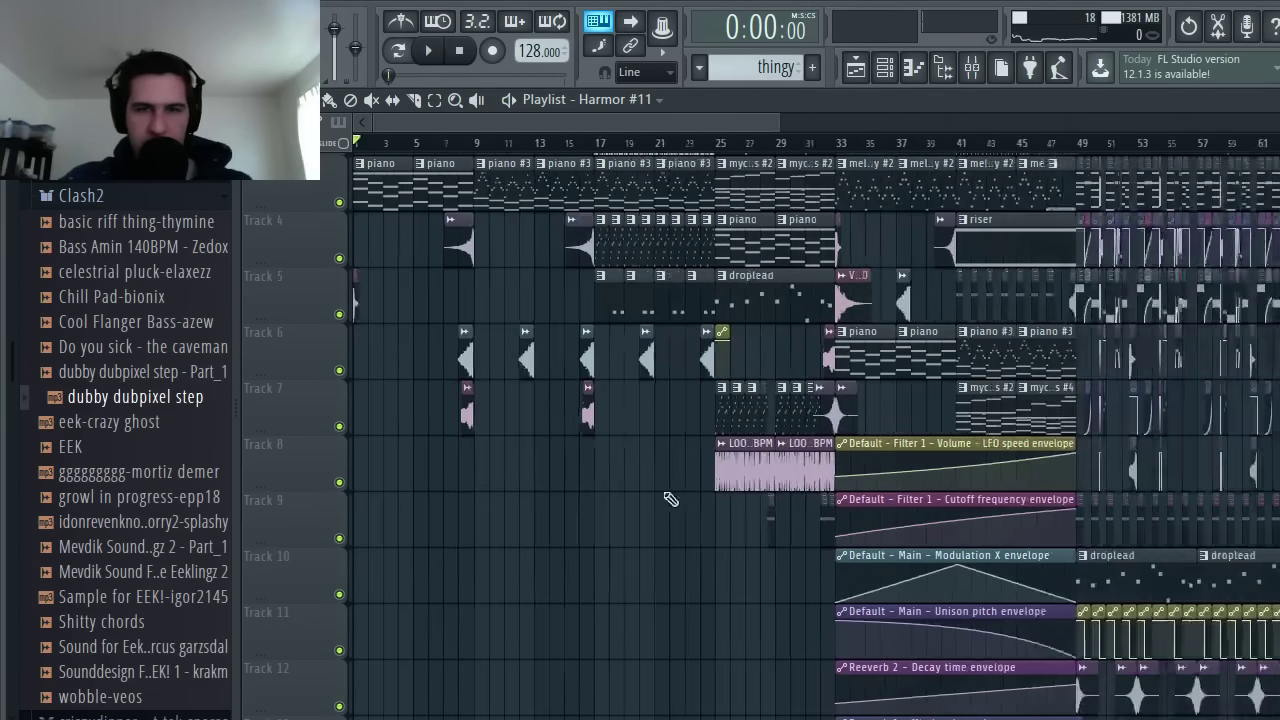
{"action": "scroll", "coordinate": [740, 520], "scroll_direction": "down", "scroll_amount": 1}
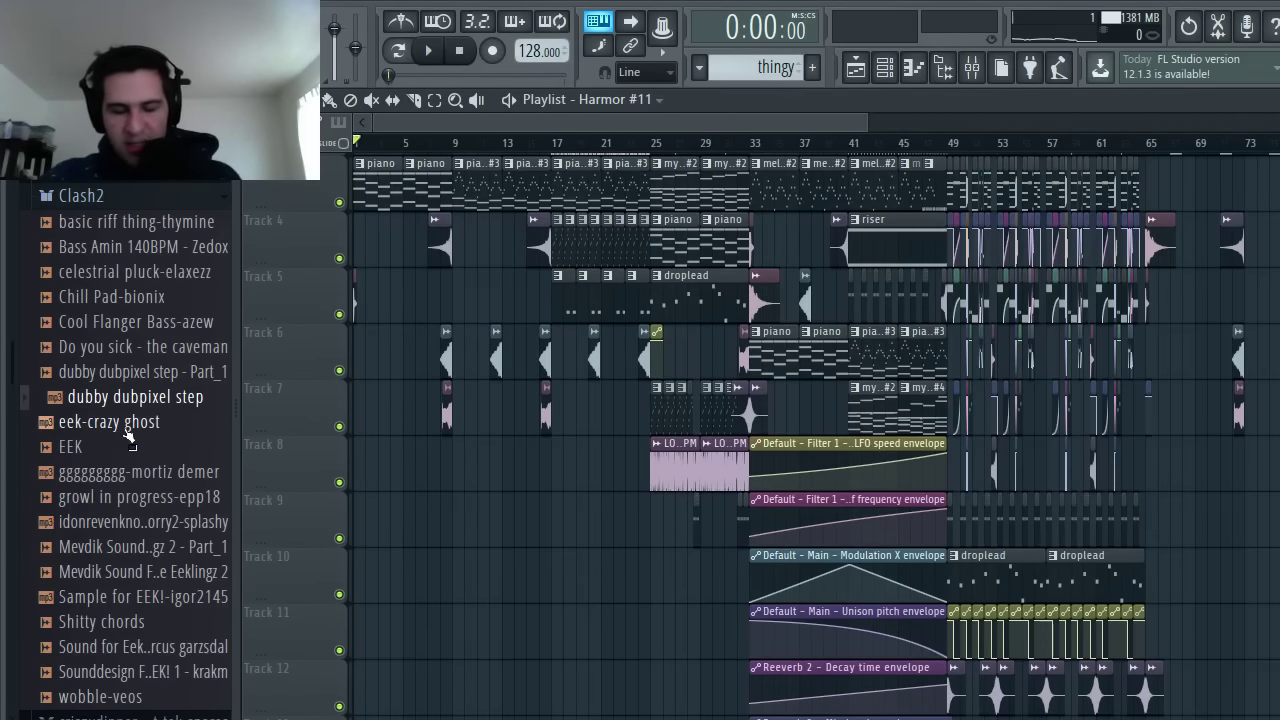
- Preview the eek-crazy ghost sample, then zoom the playlist in on bars 50–53
{"action": "left_click", "coordinate": [127, 430]}
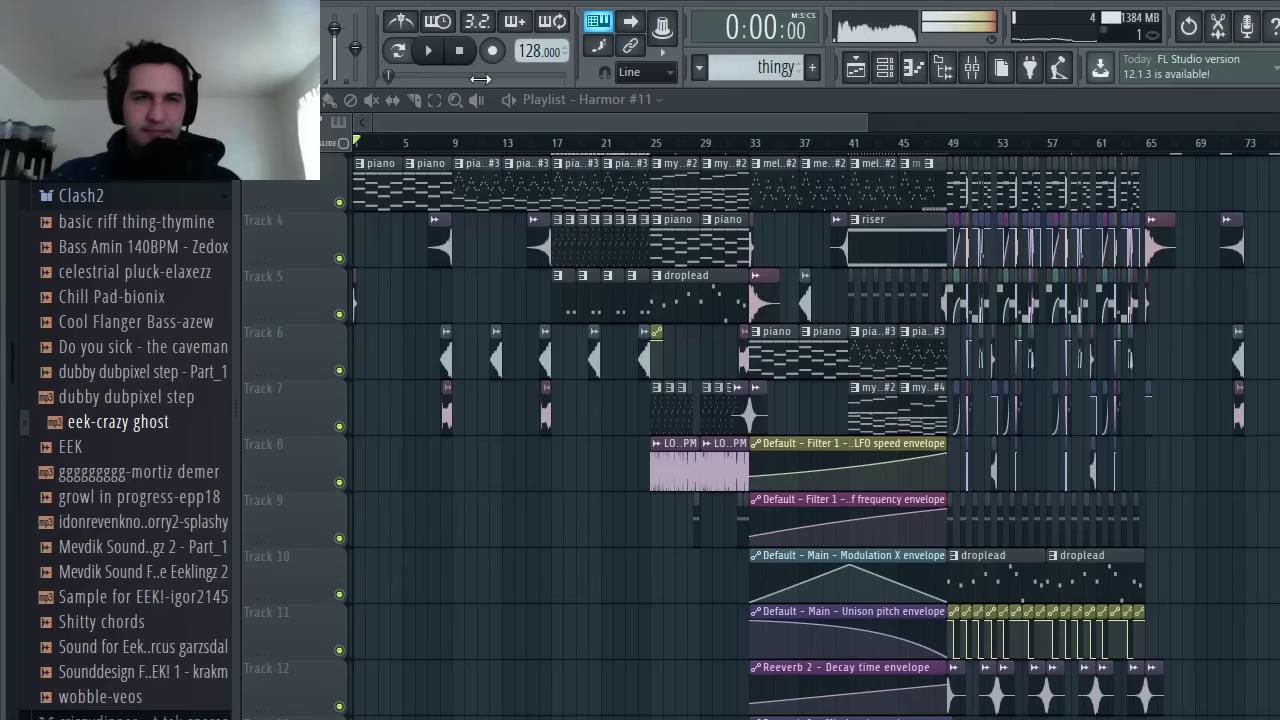
{"action": "left_click", "coordinate": [461, 52]}
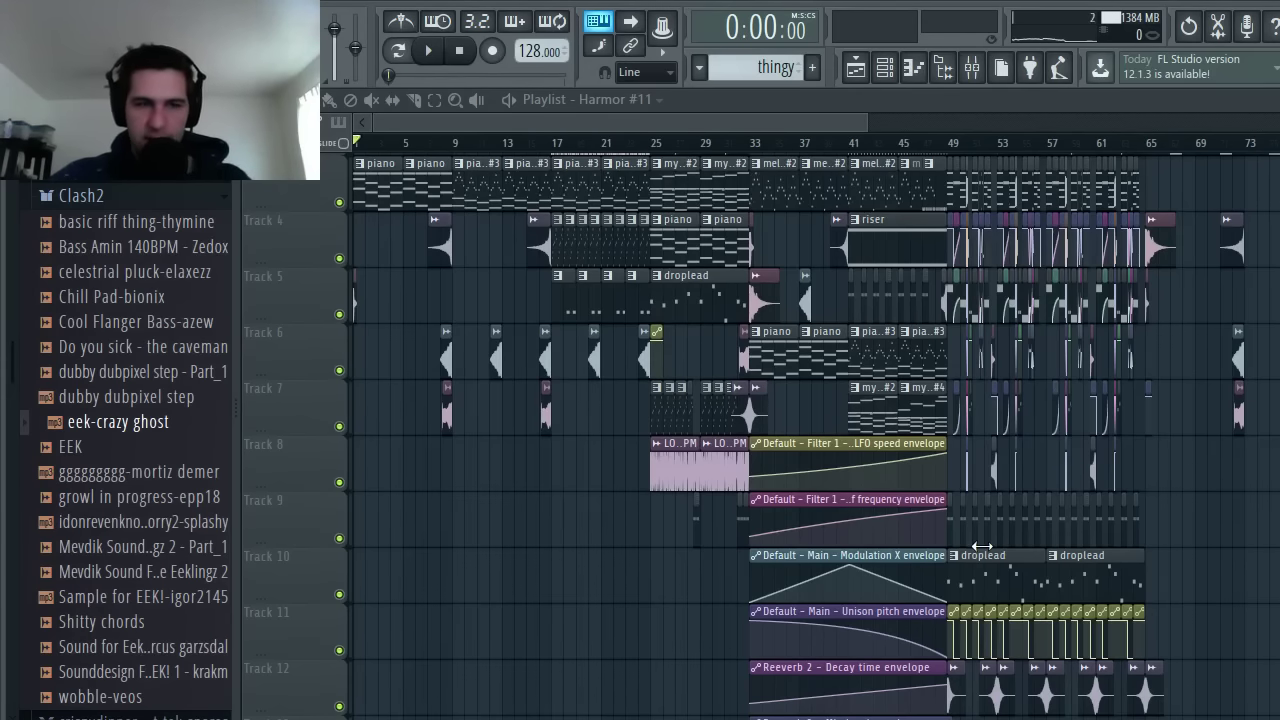
{"action": "scroll", "coordinate": [983, 545], "scroll_direction": "up", "scroll_amount": 4}
{"action": "scroll", "coordinate": [990, 545], "scroll_direction": "up", "scroll_amount": 3}
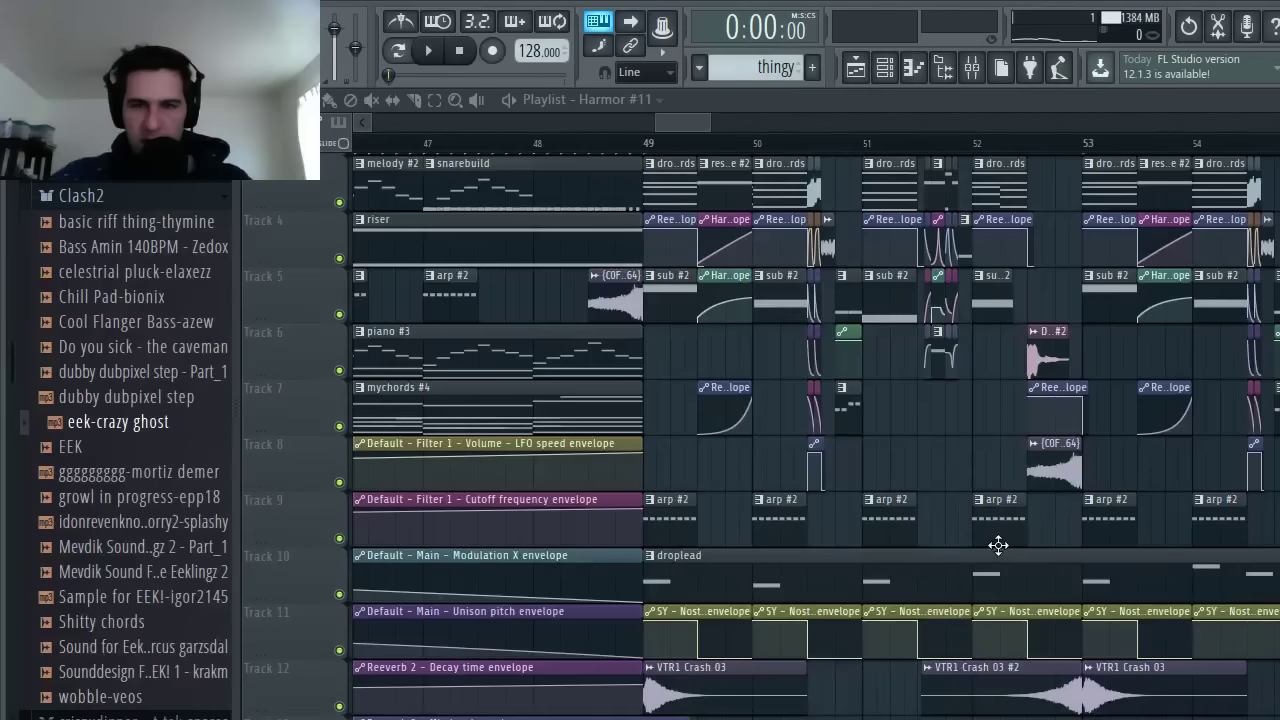
{"action": "scroll", "coordinate": [998, 545], "scroll_direction": "up", "scroll_amount": 3}
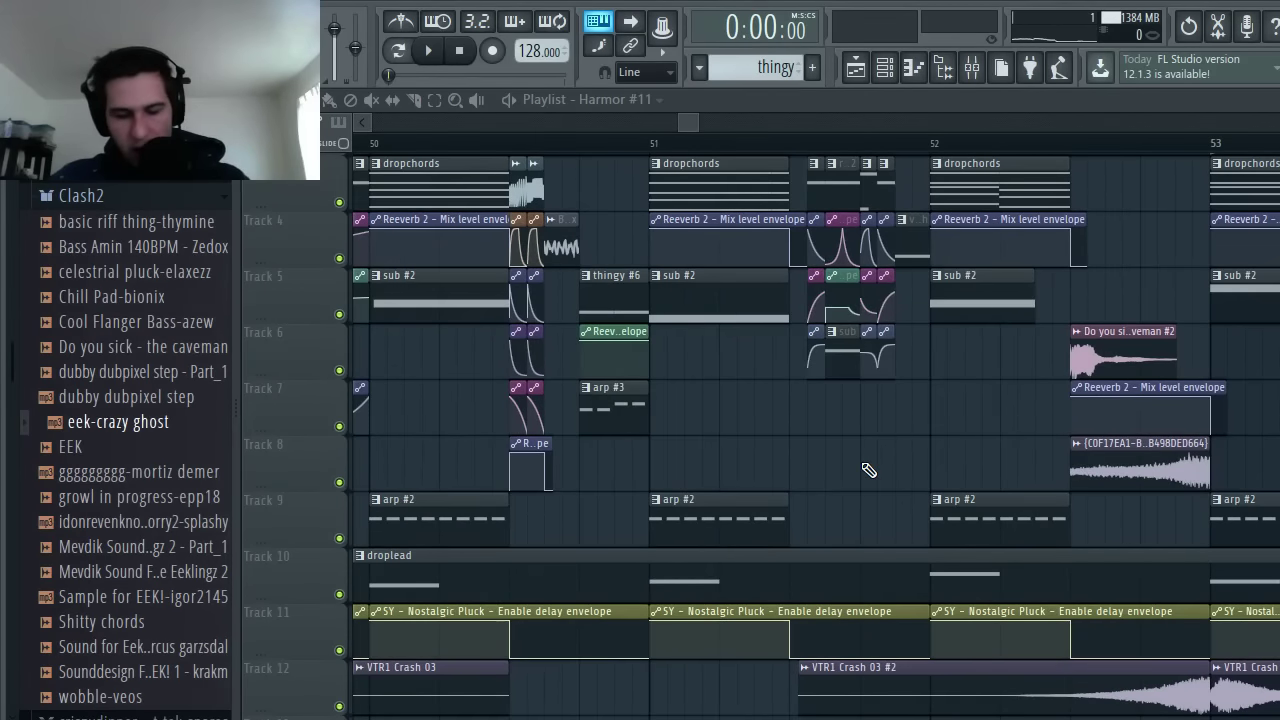
- Preview the Shitty chords sample and zoom the playlist to the song's final bars
{"action": "left_click", "coordinate": [105, 622]}
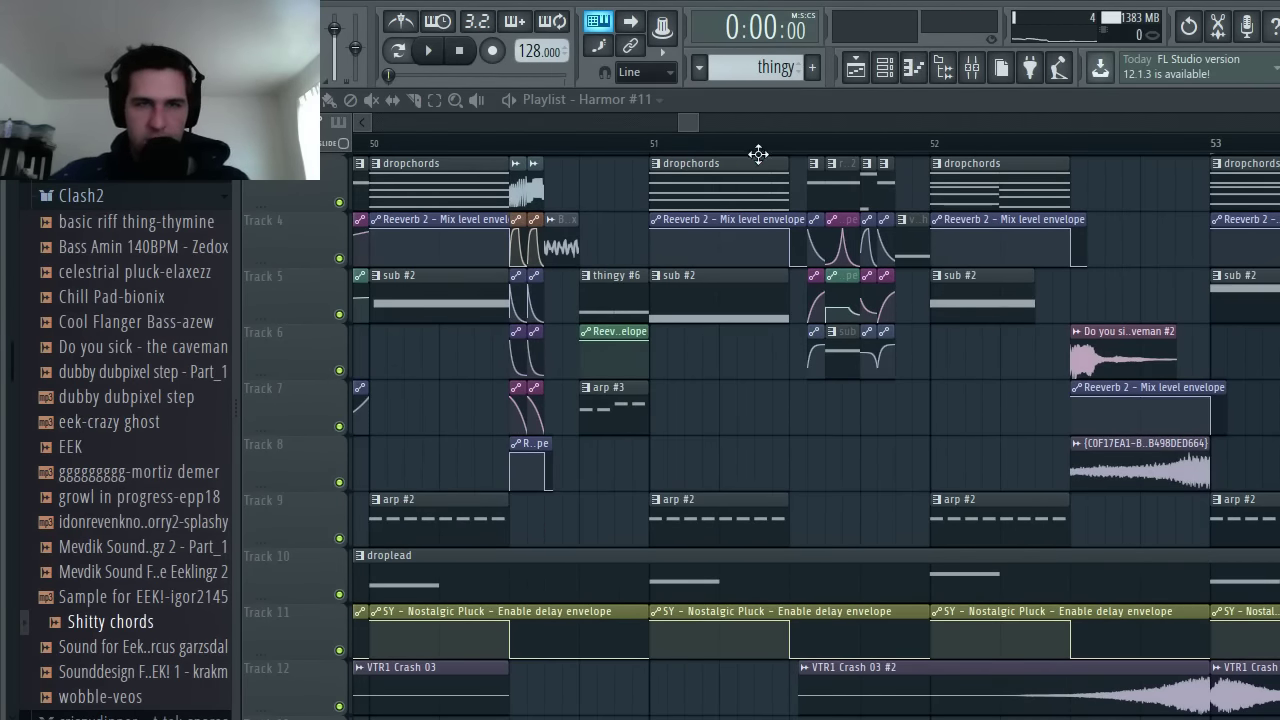
{"action": "scroll", "coordinate": [990, 397], "scroll_direction": "down", "scroll_amount": 3}
{"action": "scroll", "coordinate": [990, 397], "scroll_direction": "down", "scroll_amount": 3}
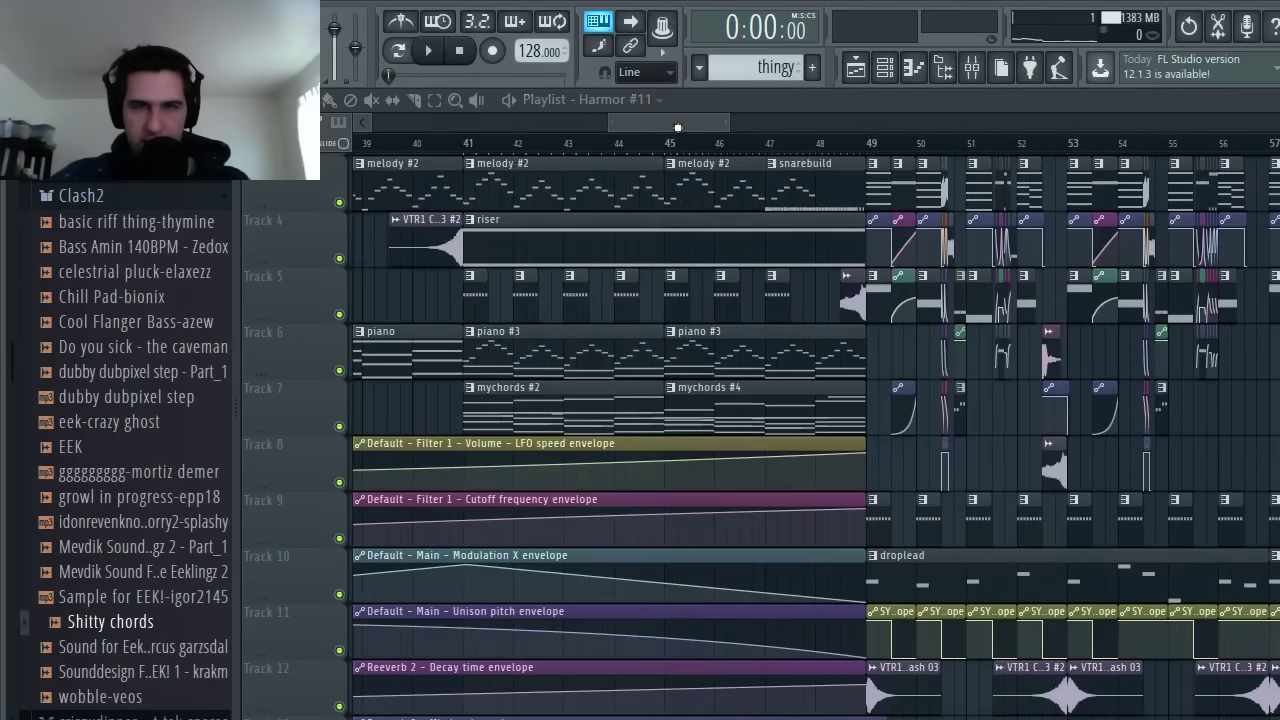
{"action": "scroll", "coordinate": [677, 128], "scroll_direction": "up", "scroll_amount": 5}
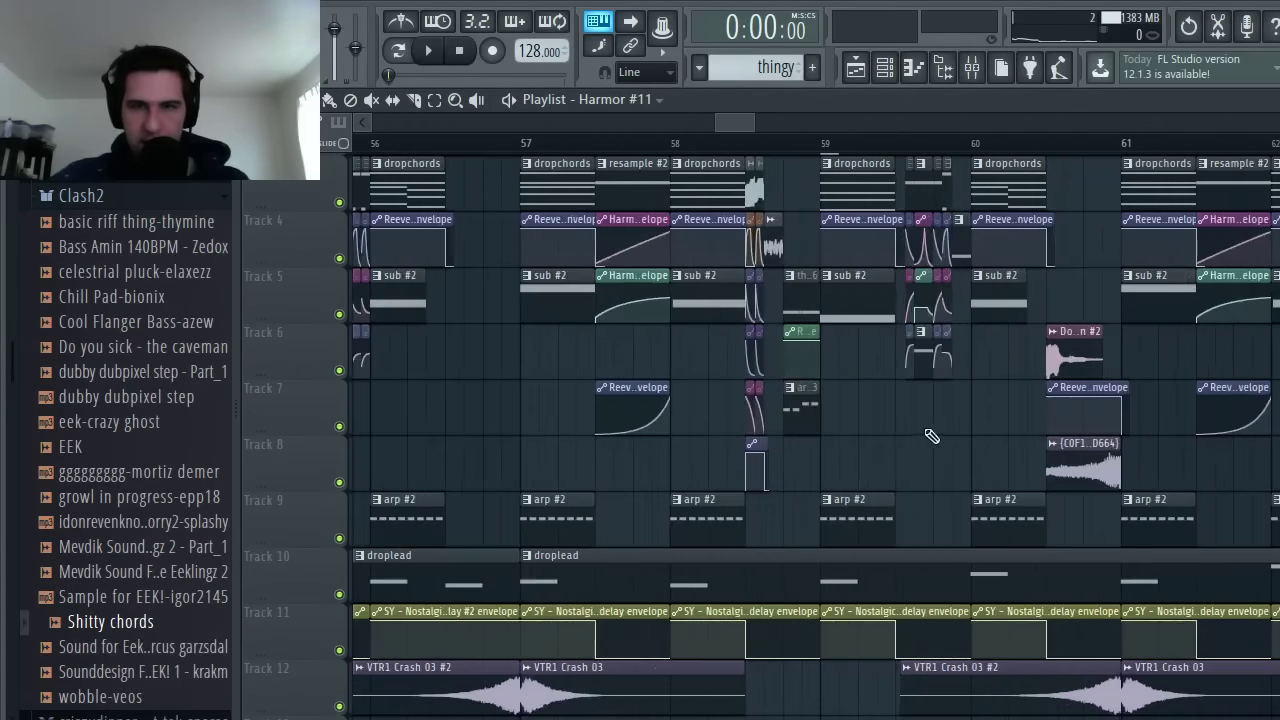
{"action": "scroll", "coordinate": [930, 436], "scroll_direction": "down", "scroll_amount": 5}
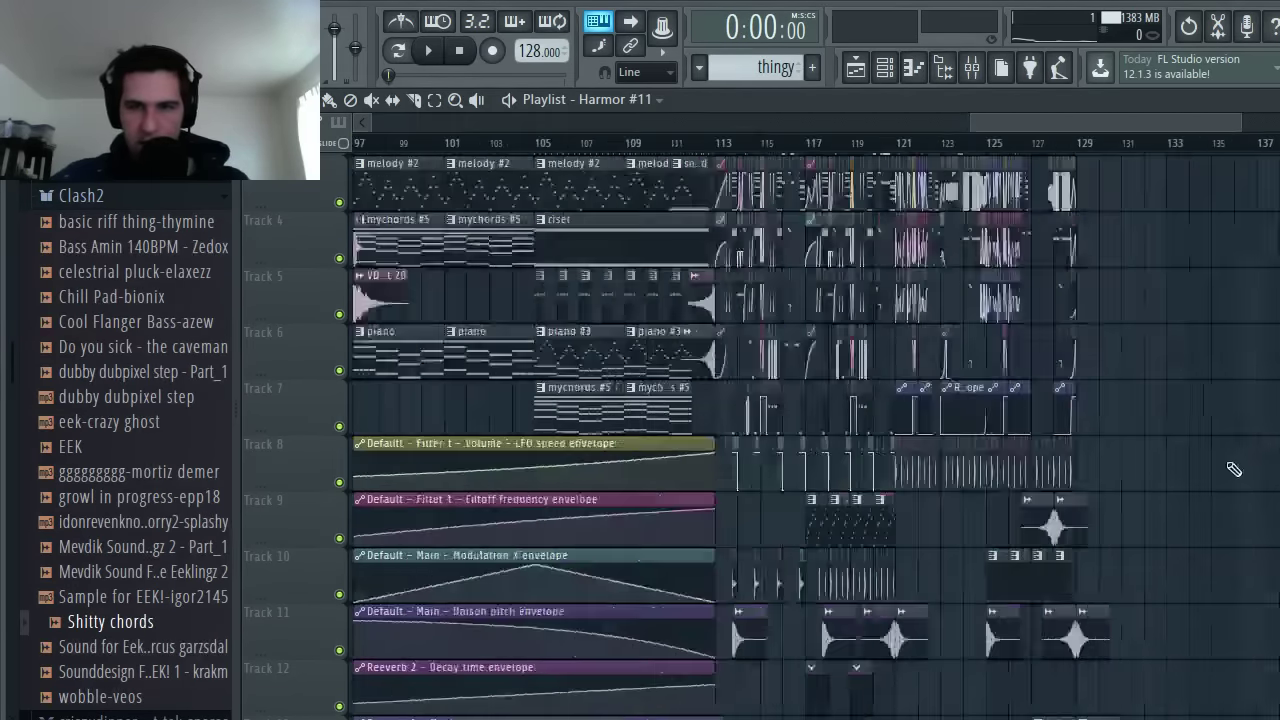
{"action": "scroll", "coordinate": [1000, 440], "scroll_direction": "up", "scroll_amount": 2}
{"action": "scroll", "coordinate": [806, 262], "scroll_direction": "up", "scroll_amount": 2}
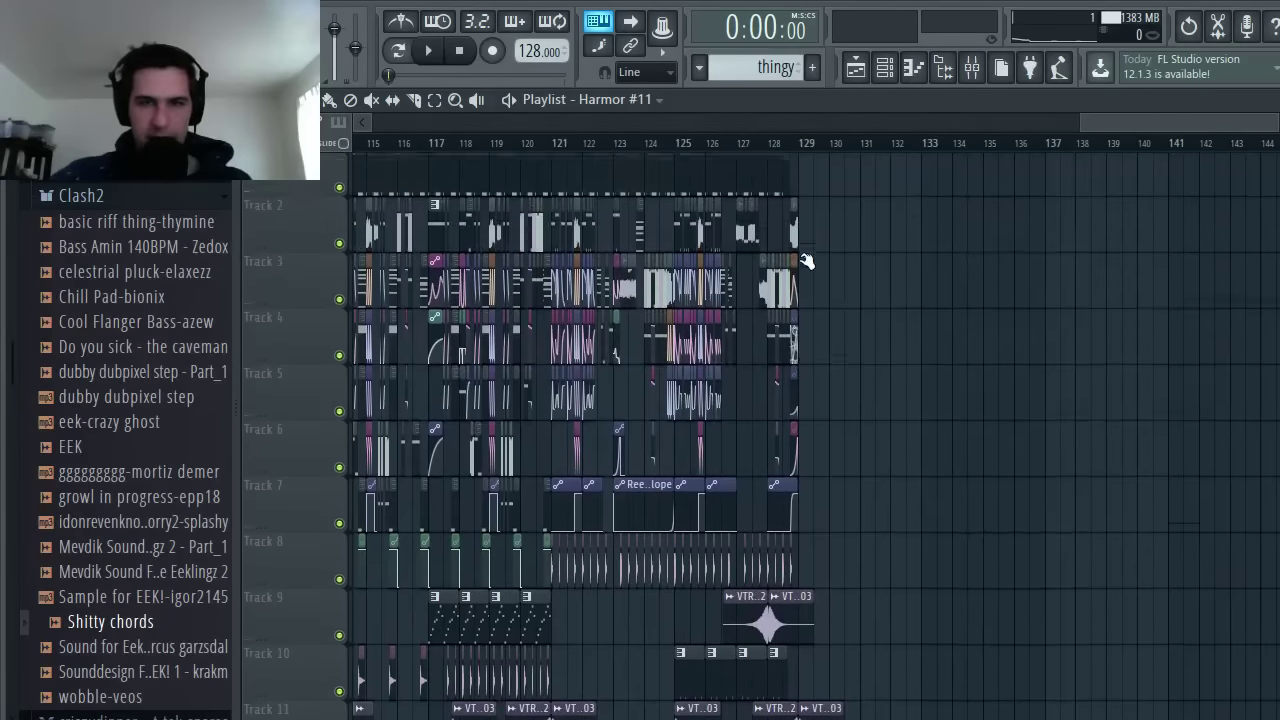
{"action": "scroll", "coordinate": [806, 262], "scroll_direction": "up", "scroll_amount": 4}
{"action": "scroll", "coordinate": [717, 182], "scroll_direction": "up", "scroll_amount": 3}
- Briefly play the song from bar 128, then stop
{"action": "left_click", "coordinate": [670, 143]}
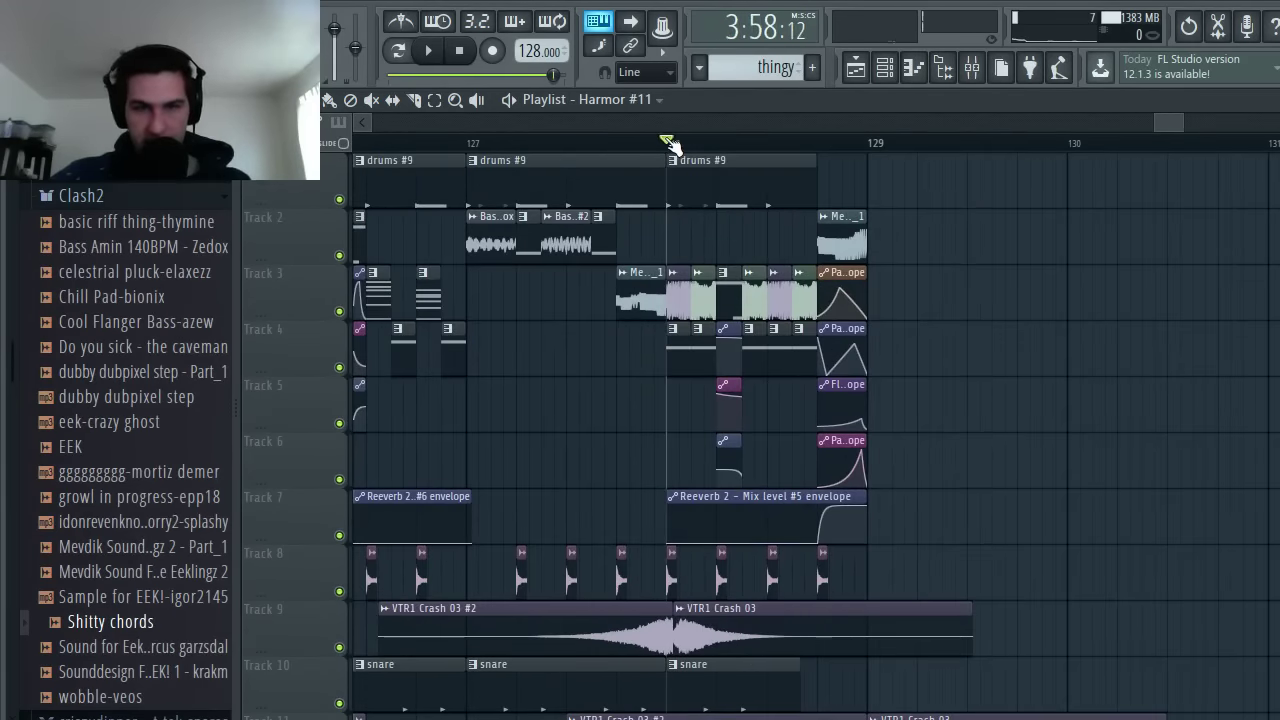
{"action": "key", "text": "space"}
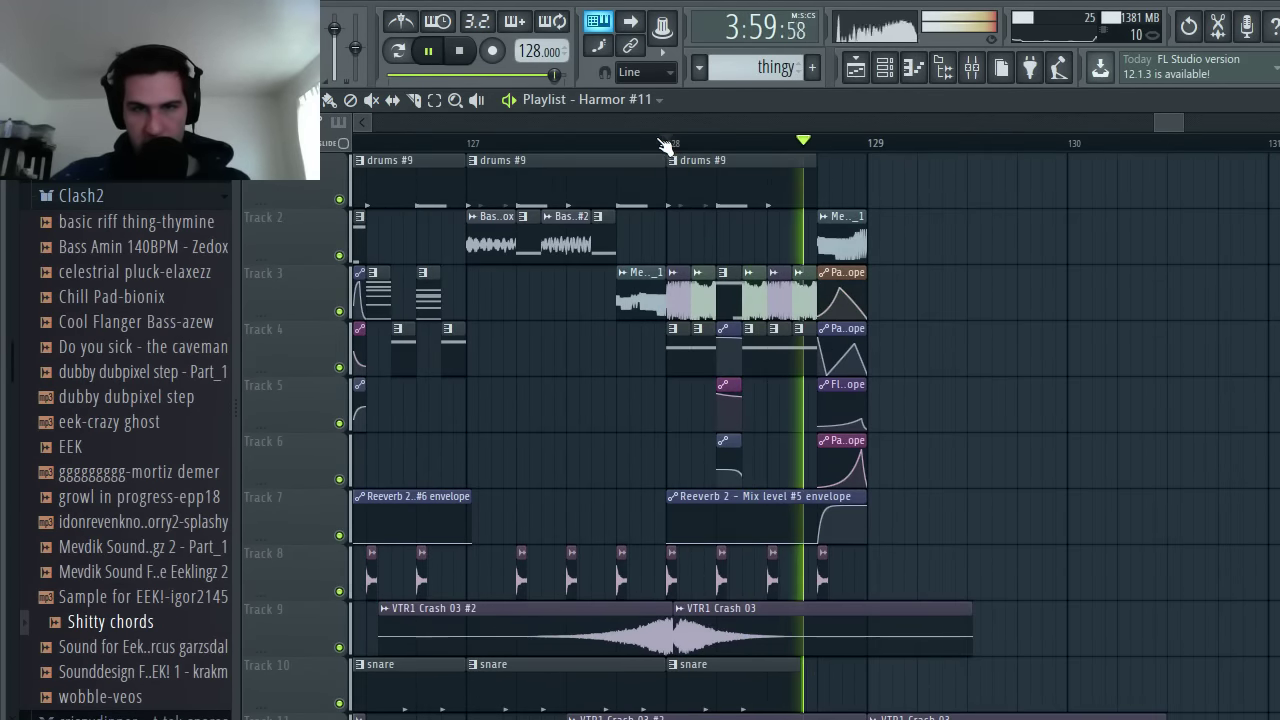
{"action": "key", "text": "space"}
- Play the song from bar 120 and stop, leaving the view around bars 110–123
{"action": "scroll", "coordinate": [397, 266], "scroll_direction": "down", "scroll_amount": 4}
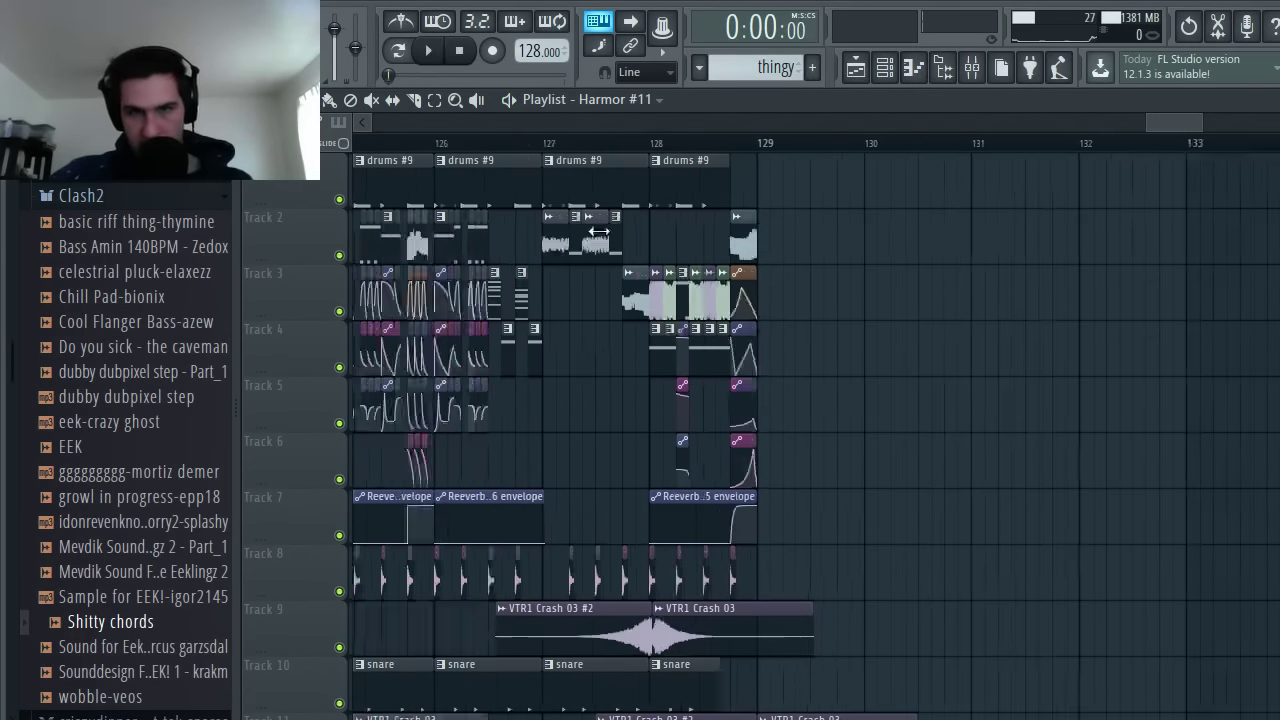
{"action": "scroll", "coordinate": [397, 266], "scroll_direction": "down", "scroll_amount": 4}
{"action": "scroll", "coordinate": [668, 336], "scroll_direction": "up", "scroll_amount": 5}
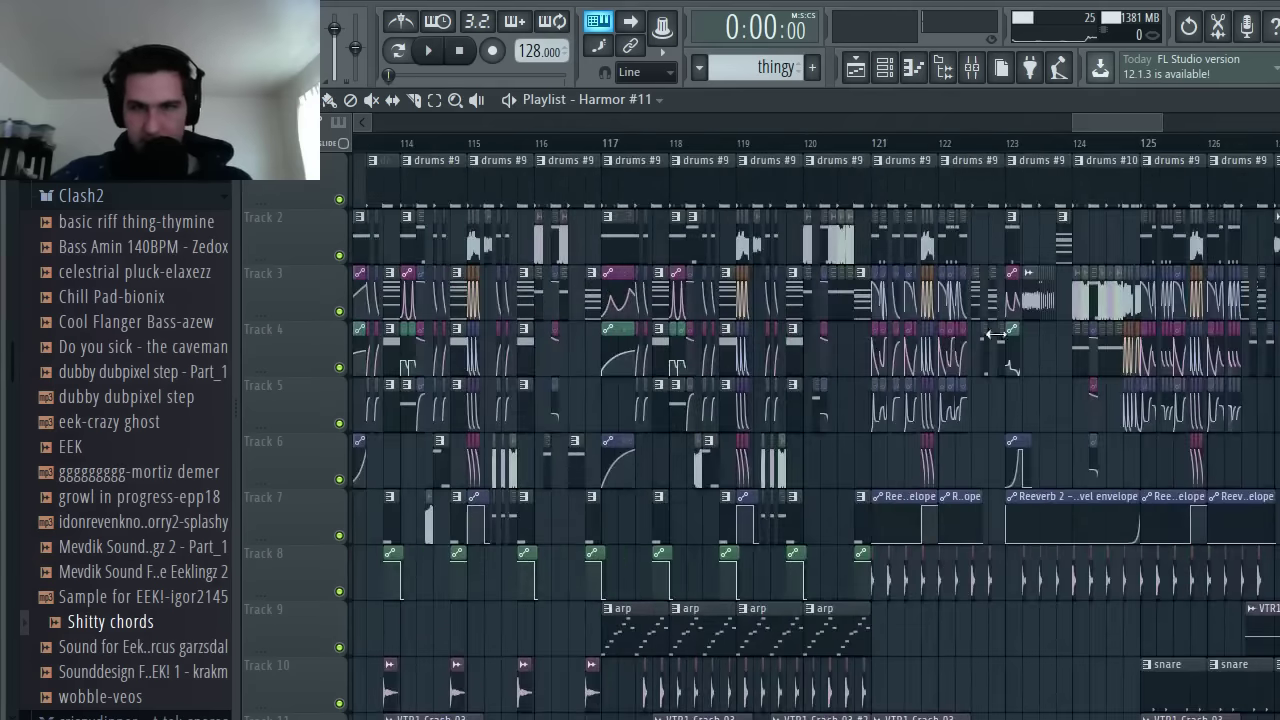
{"action": "left_click", "coordinate": [815, 145]}
{"action": "key", "text": "space"}
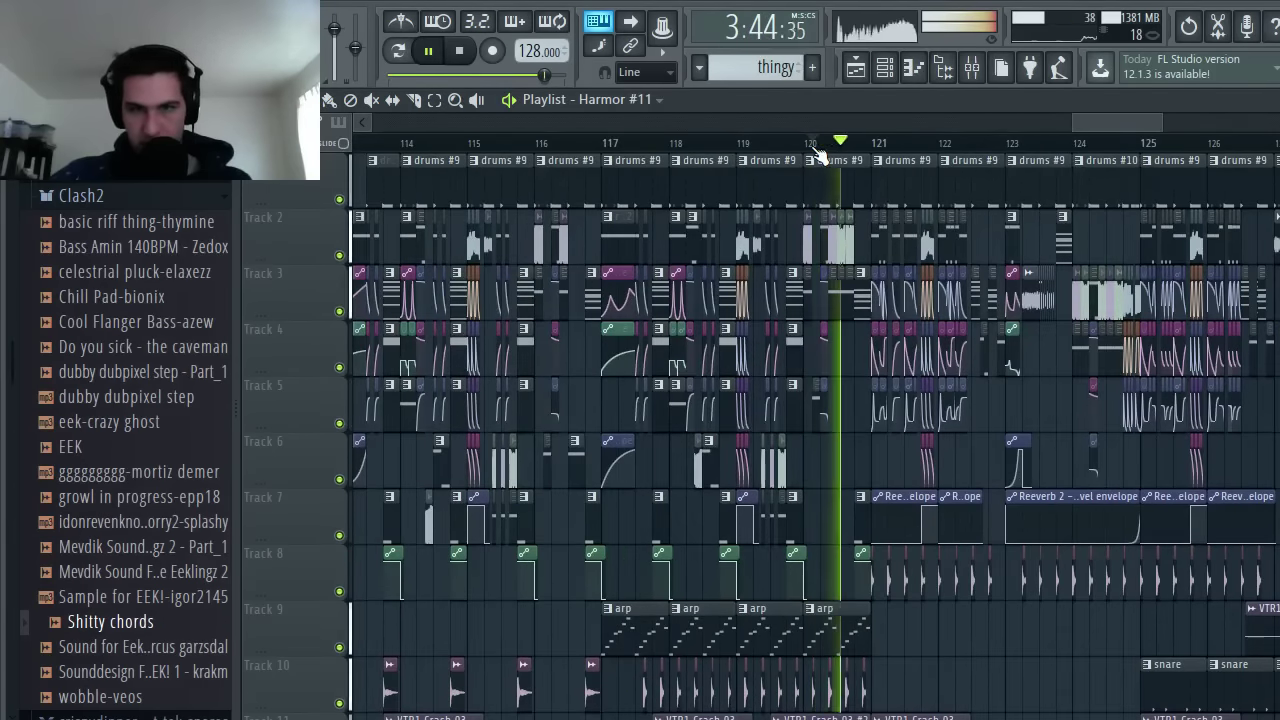
{"action": "left_click", "coordinate": [462, 54]}
{"action": "left_click_drag", "start_coordinate": [1117, 122], "coordinate": [1095, 122]}
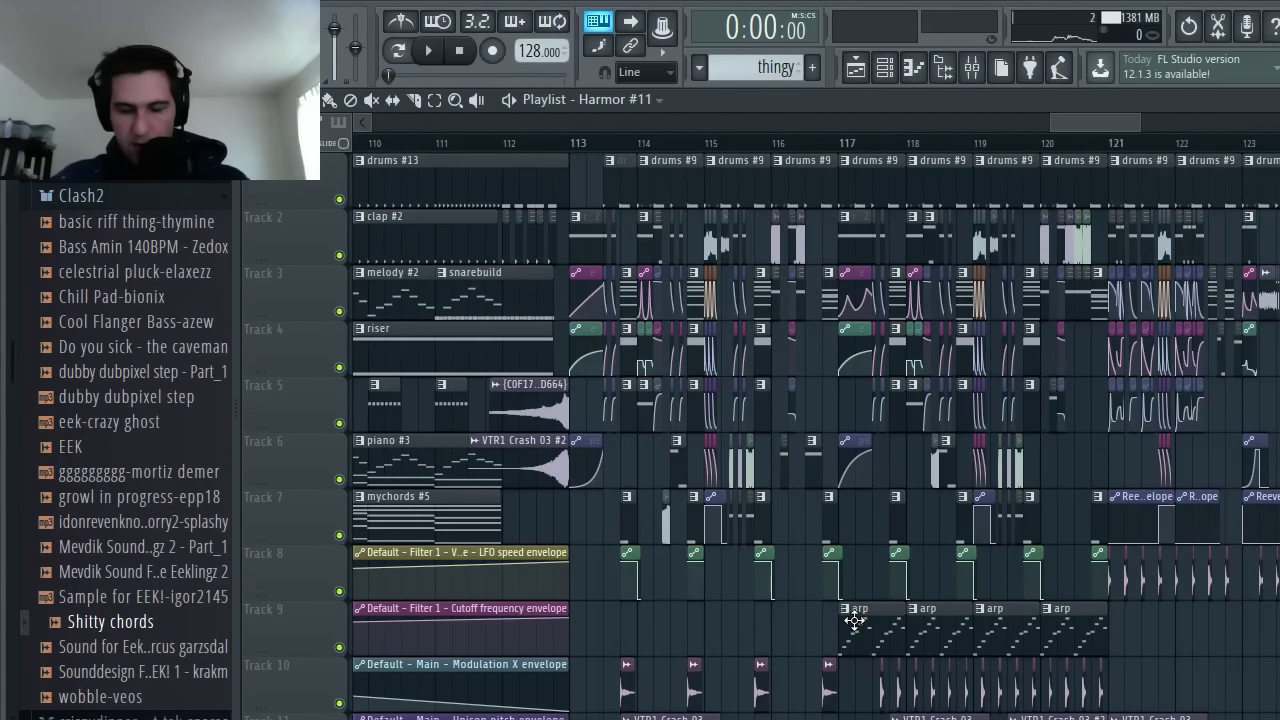
- Zoom to bars 112–118 and play the arrangement from around bar 114, then stop
{"action": "scroll", "coordinate": [968, 560], "scroll_direction": "up", "scroll_amount": 1}
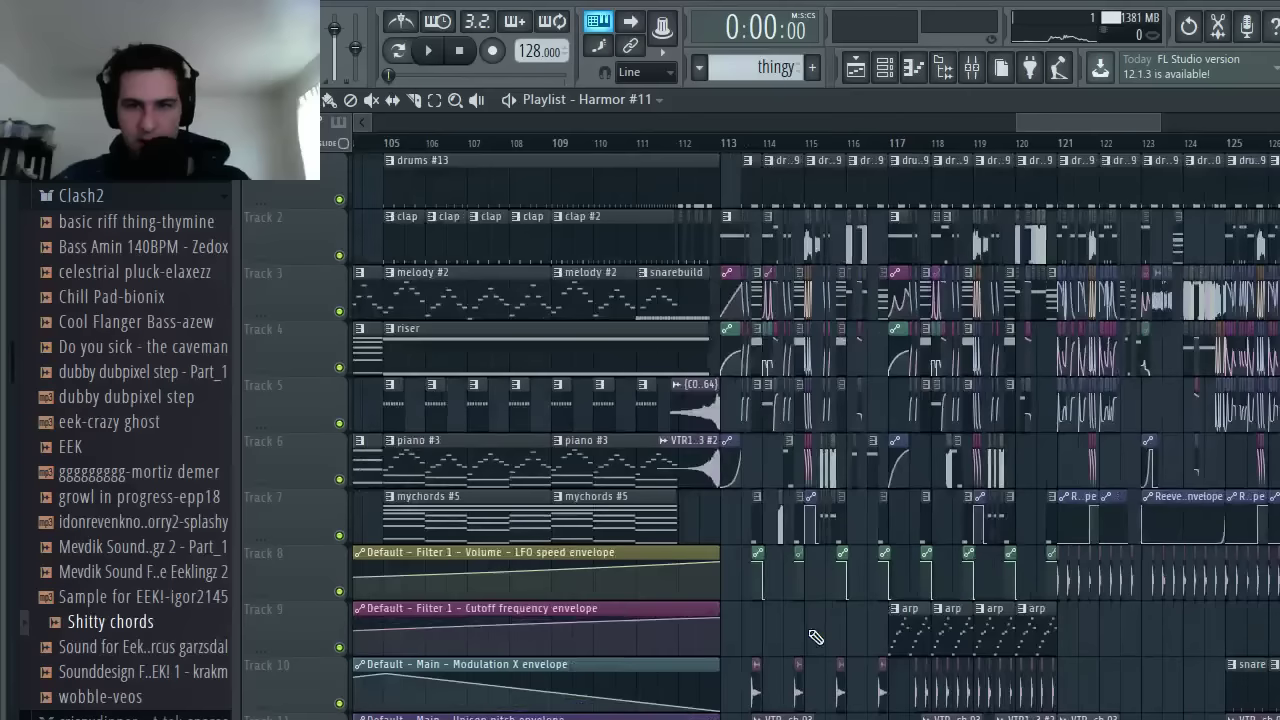
{"action": "scroll", "coordinate": [655, 565], "scroll_direction": "up", "scroll_amount": 1}
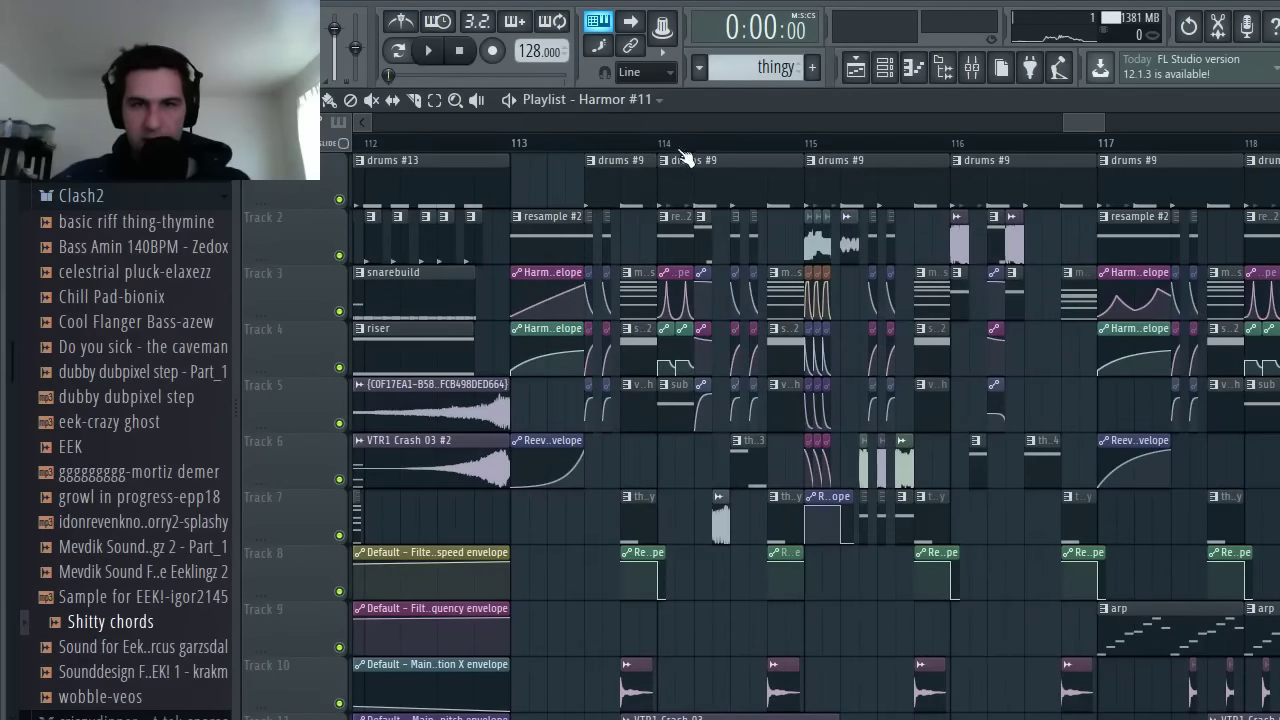
{"action": "left_click", "coordinate": [651, 143]}
{"action": "key", "text": "space"}
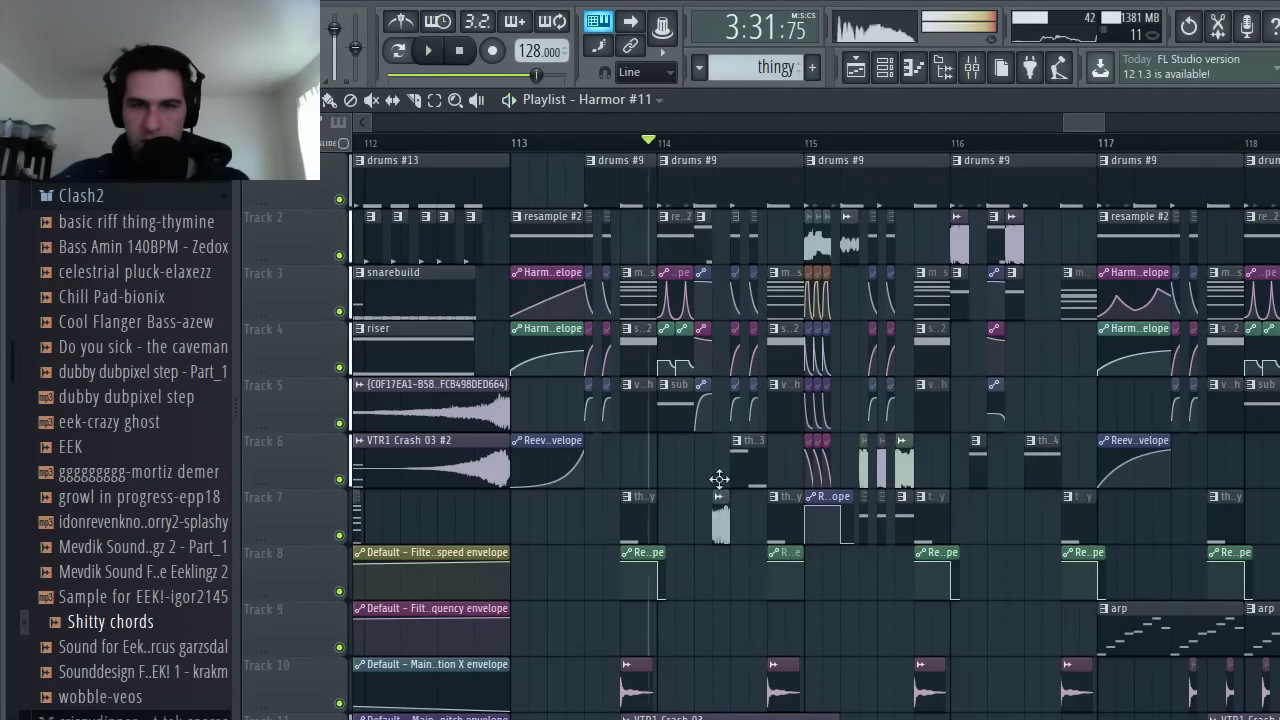
{"action": "left_click", "coordinate": [711, 145]}
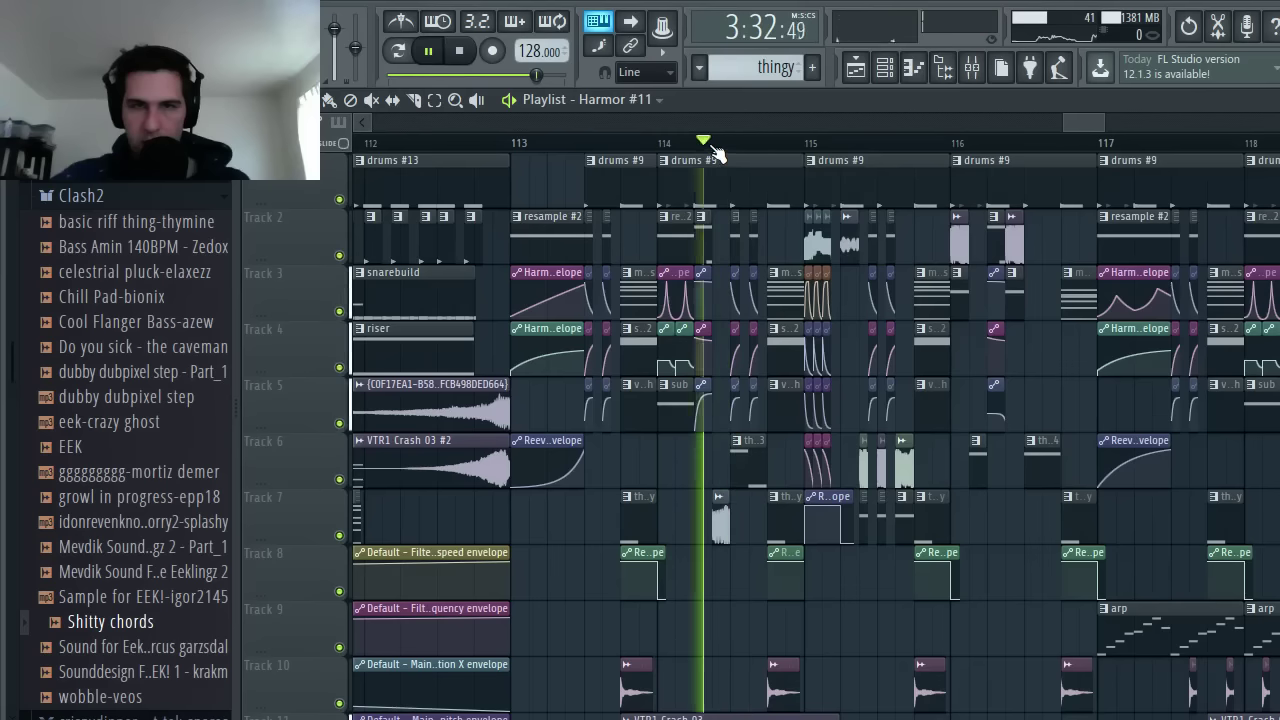
{"action": "left_click", "coordinate": [712, 143]}
{"action": "key", "text": "space"}
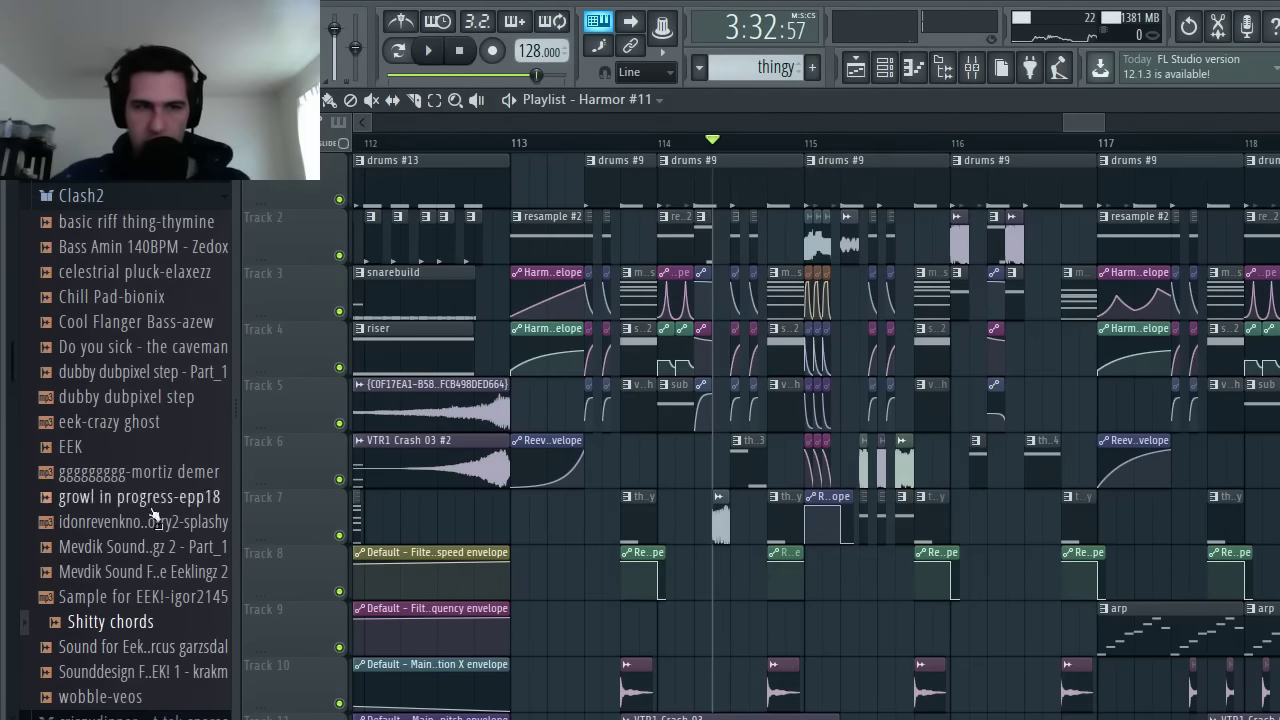
- Preview eek-crazy ghost, gggggggg-mortiz demer and growl in progress-epp18 from the EEK folder, then stop
{"action": "left_click", "coordinate": [148, 457]}
{"action": "left_click", "coordinate": [166, 423]}
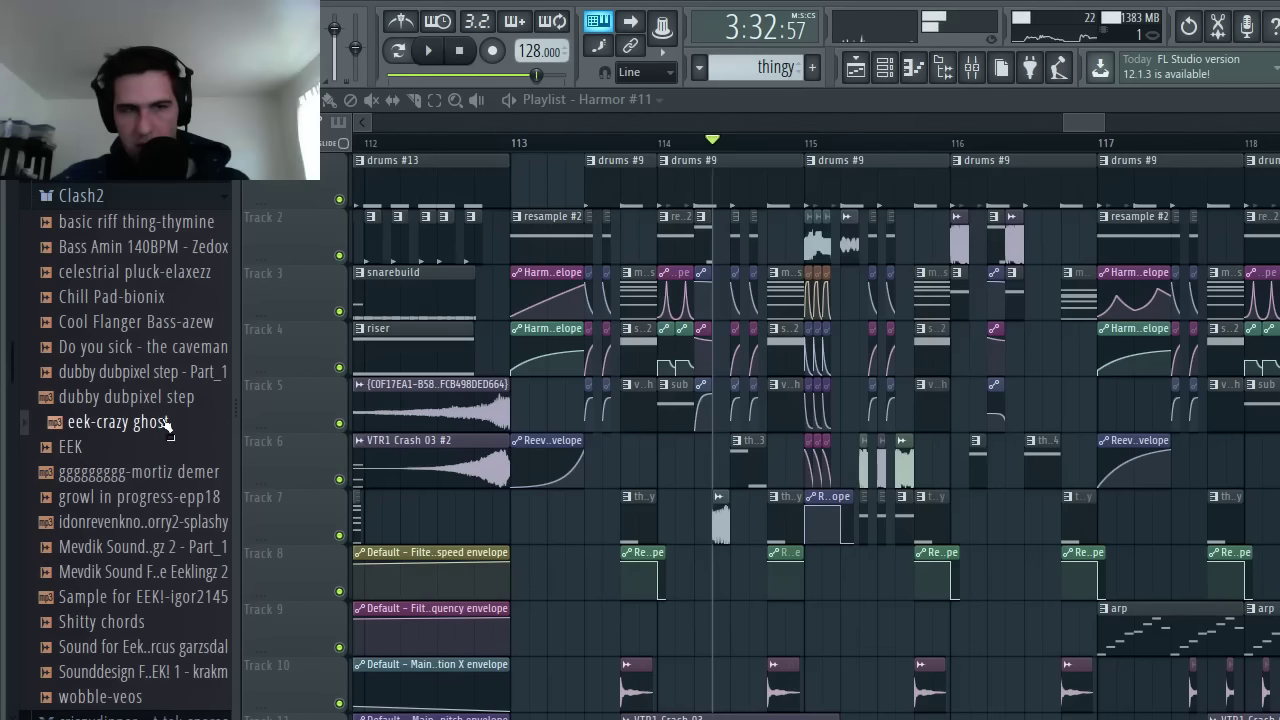
{"action": "left_click", "coordinate": [170, 470]}
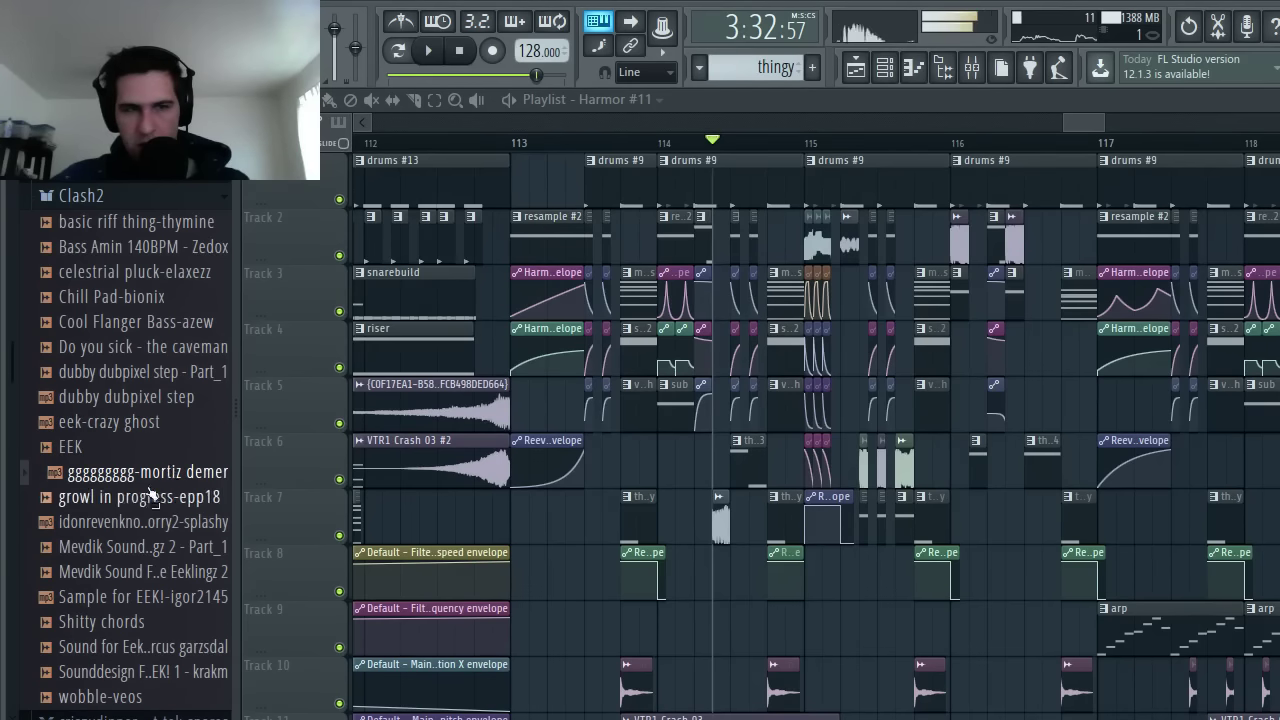
{"action": "left_click", "coordinate": [152, 497]}
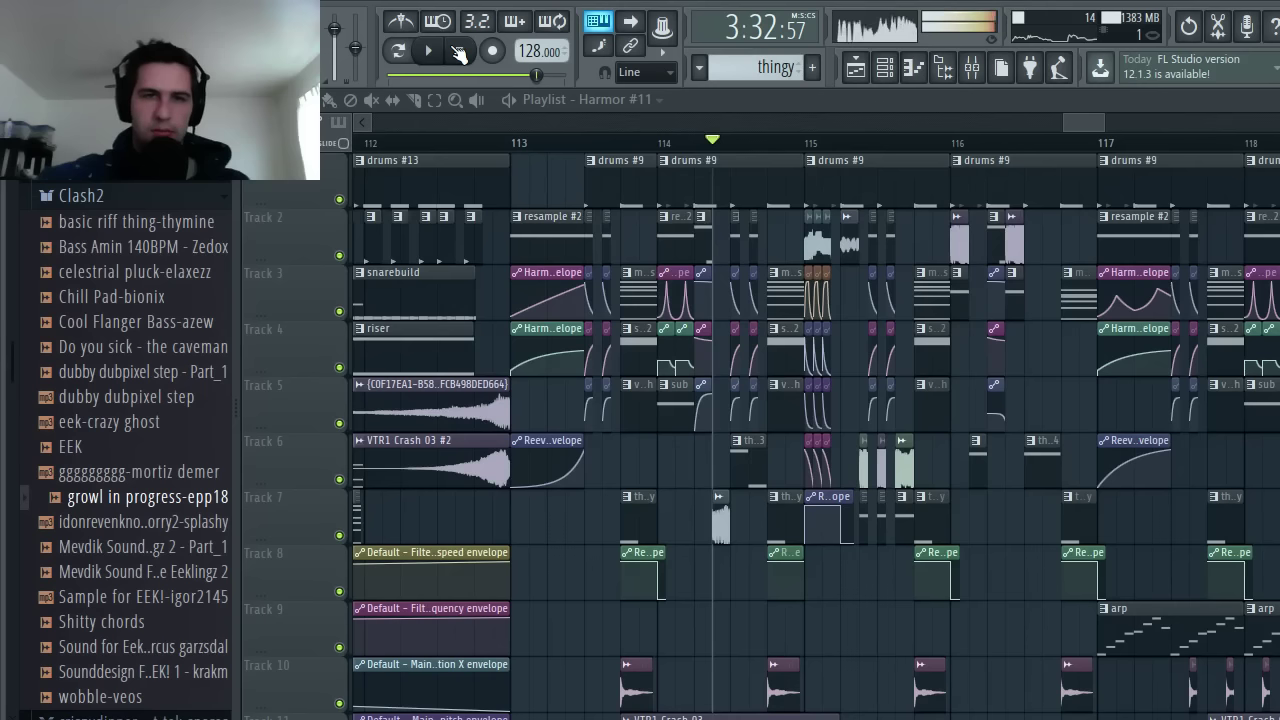
{"action": "left_click", "coordinate": [459, 53]}
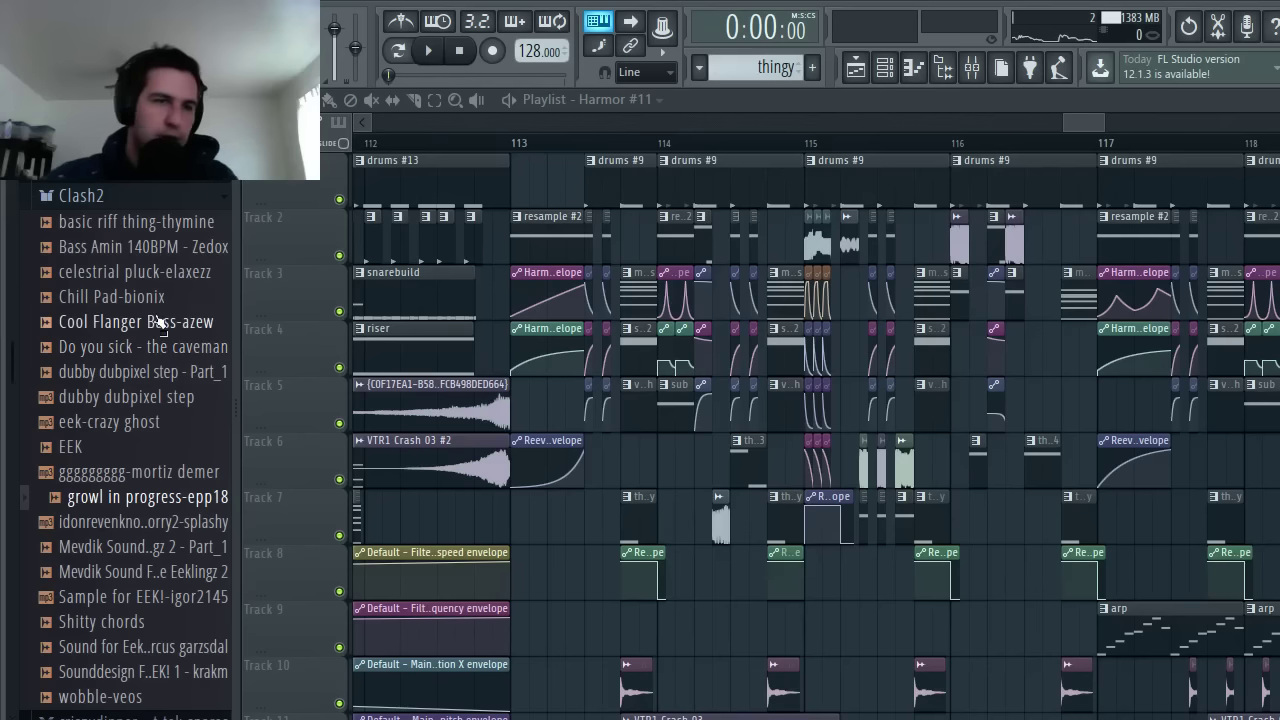
- Preview the Chill Pad-bionix and second Mevdik Sound samples, then stop
{"action": "left_click", "coordinate": [65, 296]}
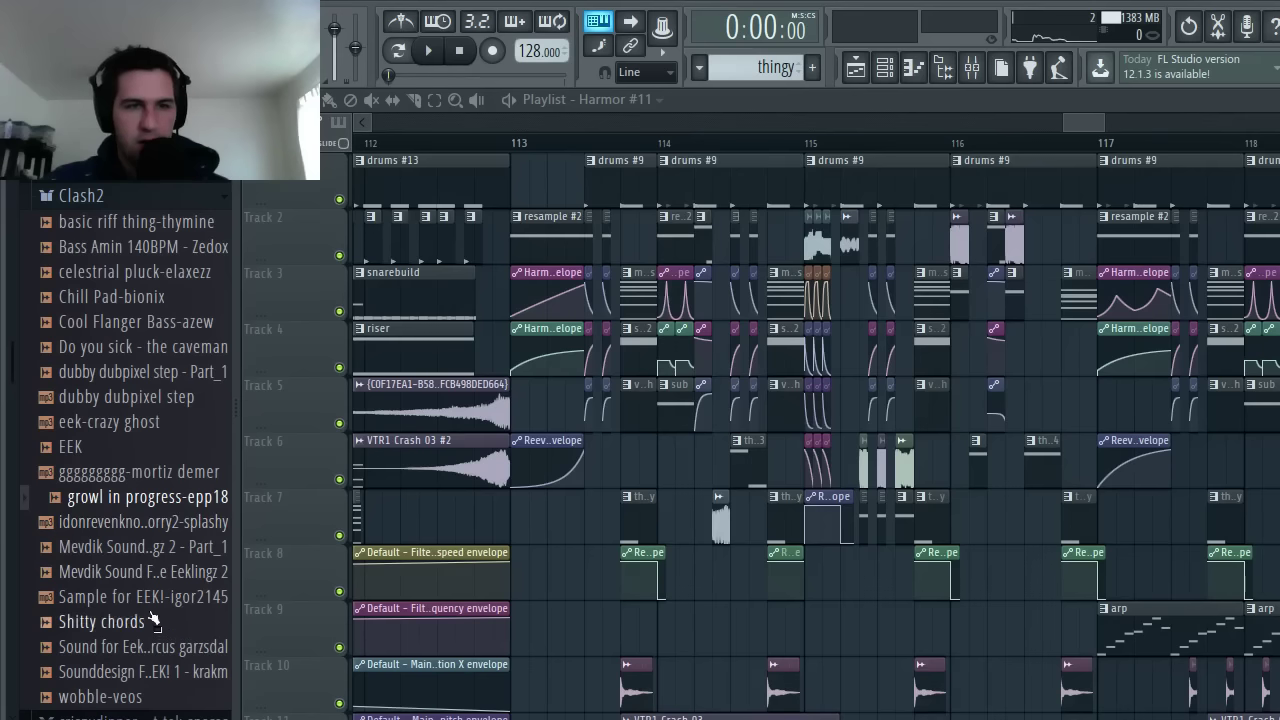
{"action": "left_click", "coordinate": [150, 572]}
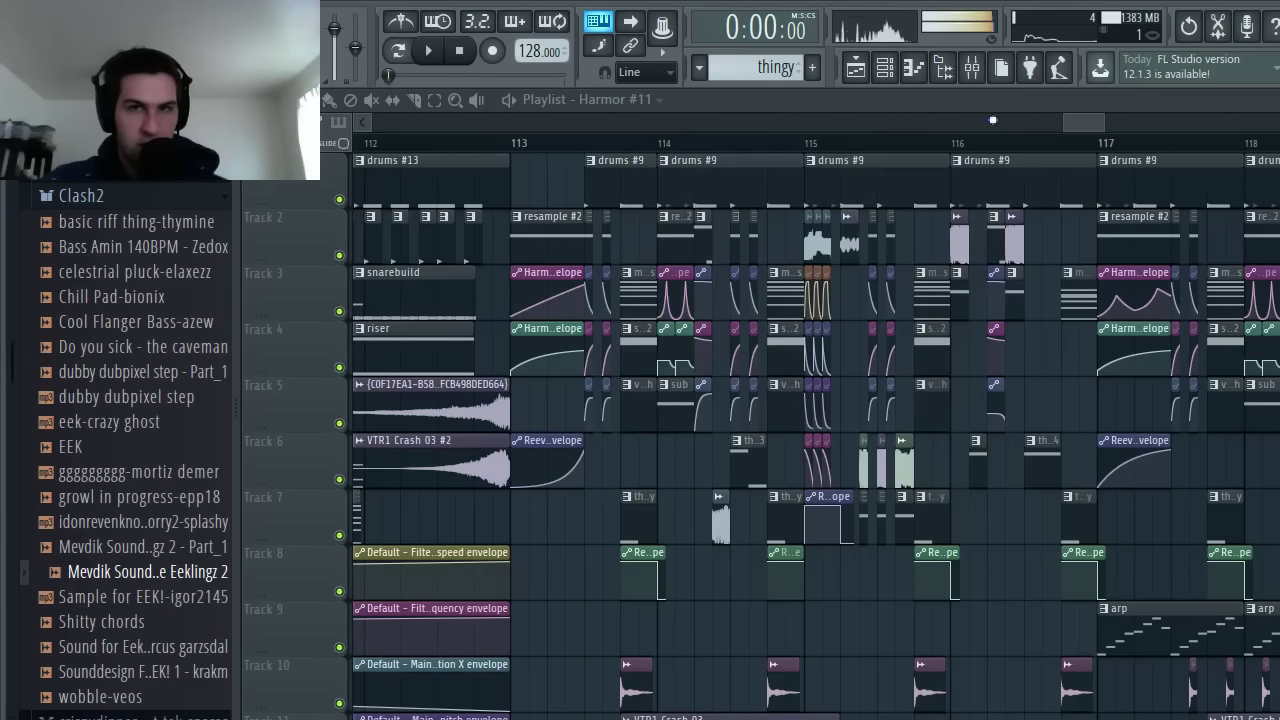
{"action": "left_click", "coordinate": [460, 54]}
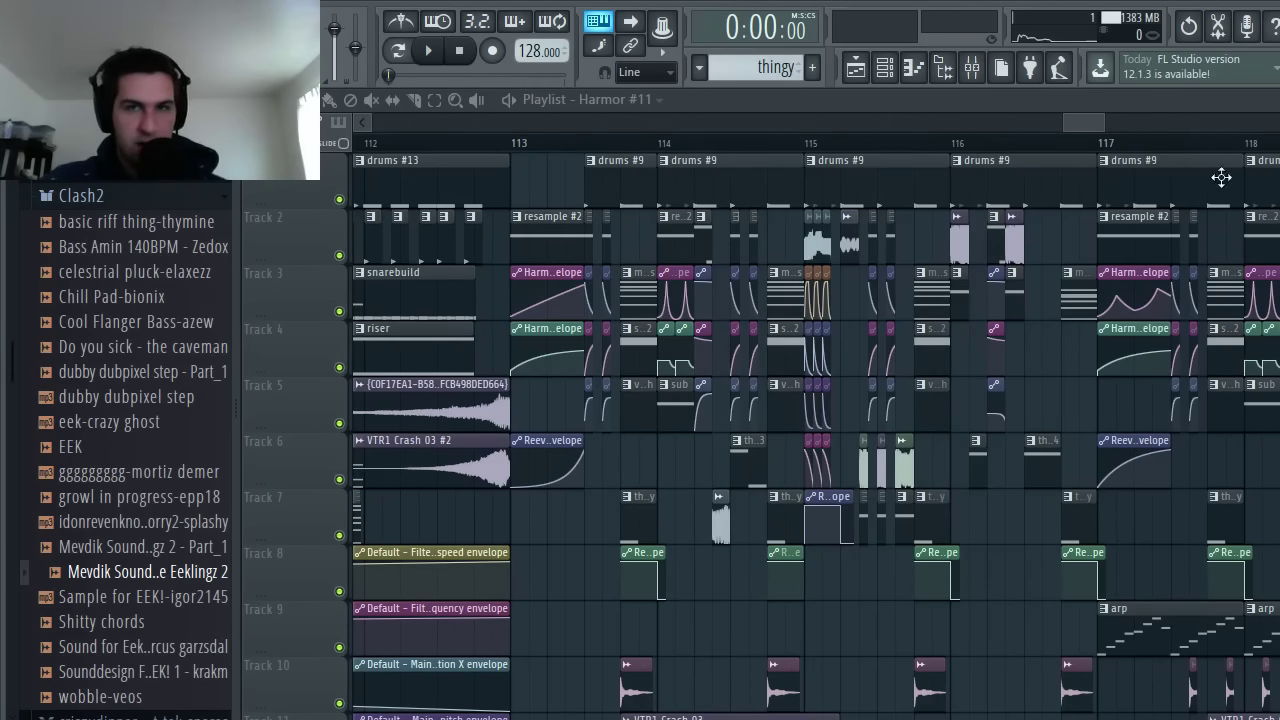
- Play the arrangement from bar 115, restarting it, then preview another contributed sample
{"action": "scroll", "coordinate": [868, 215], "scroll_direction": "up", "scroll_amount": 2, "text": "ctrl"}
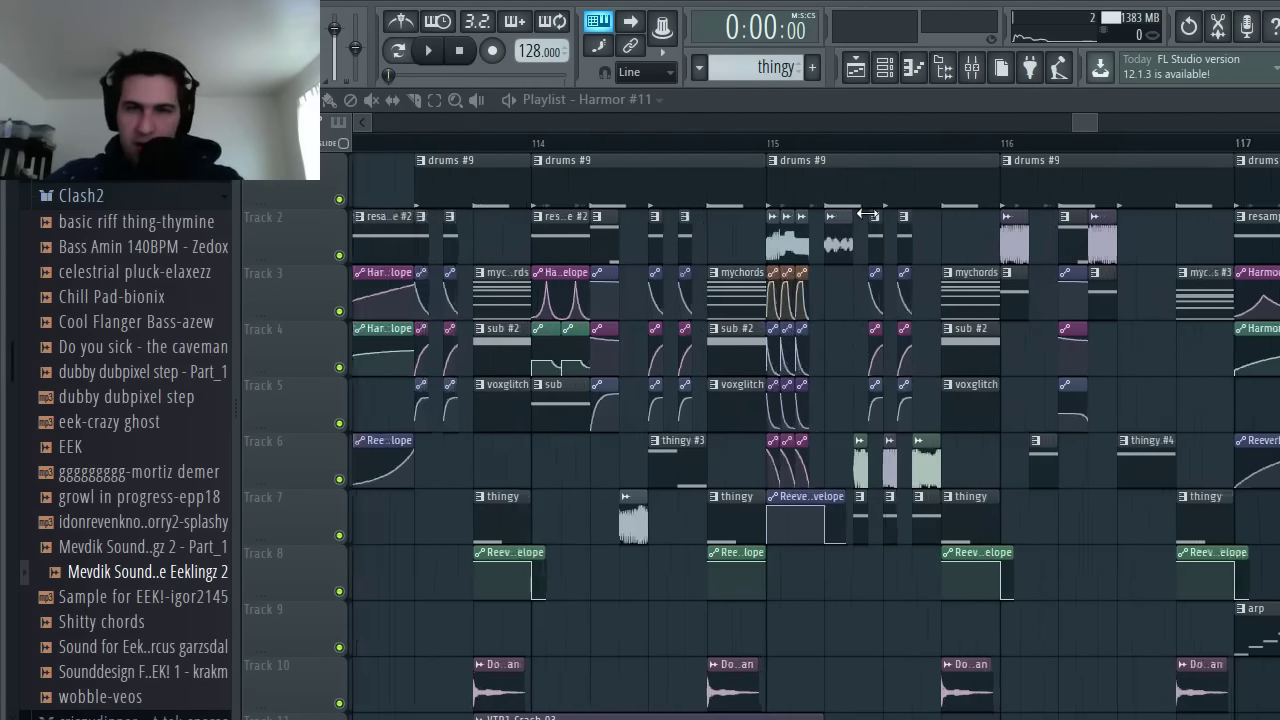
{"action": "scroll", "coordinate": [868, 215], "scroll_direction": "up", "scroll_amount": 3, "text": "ctrl"}
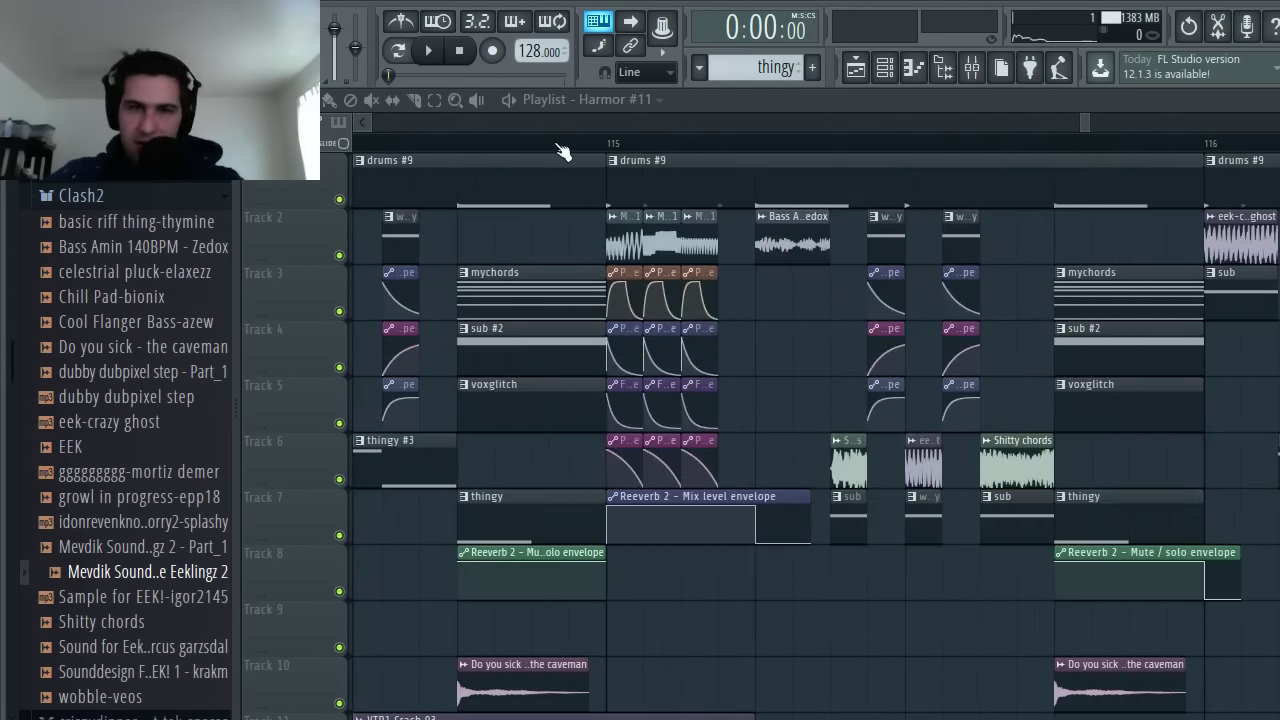
{"action": "left_click", "coordinate": [614, 146]}
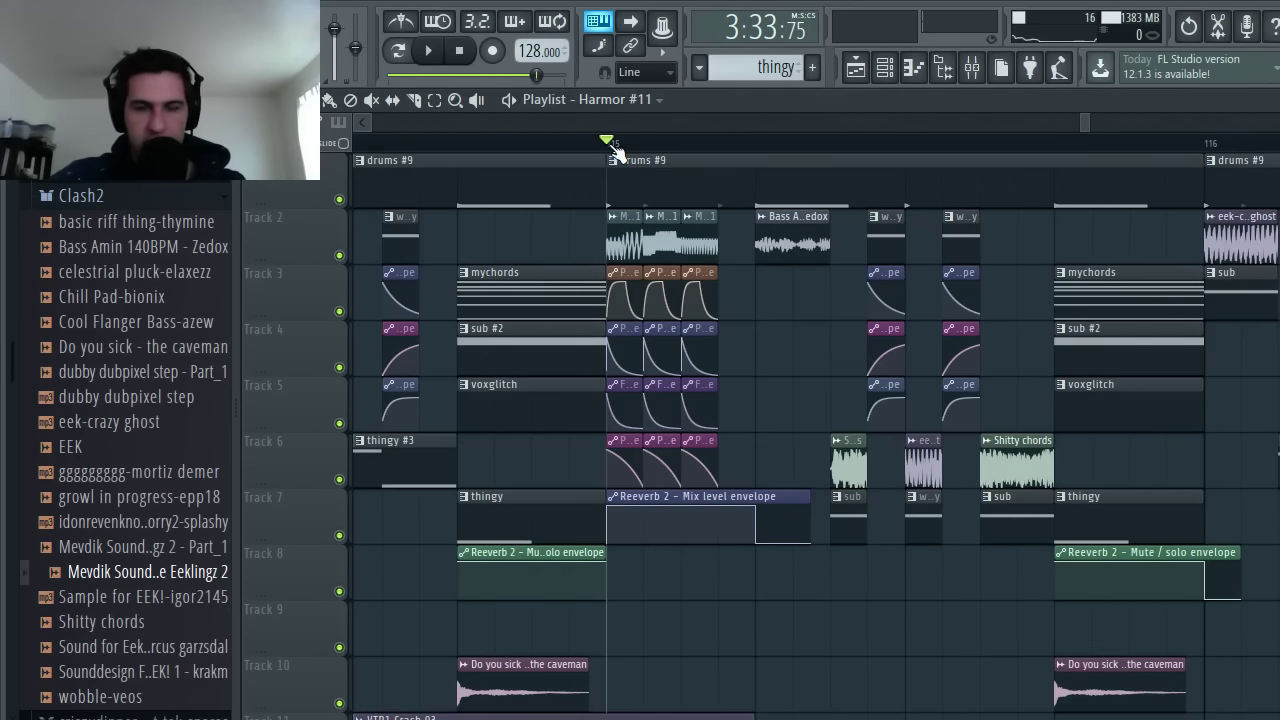
{"action": "key", "text": "space"}
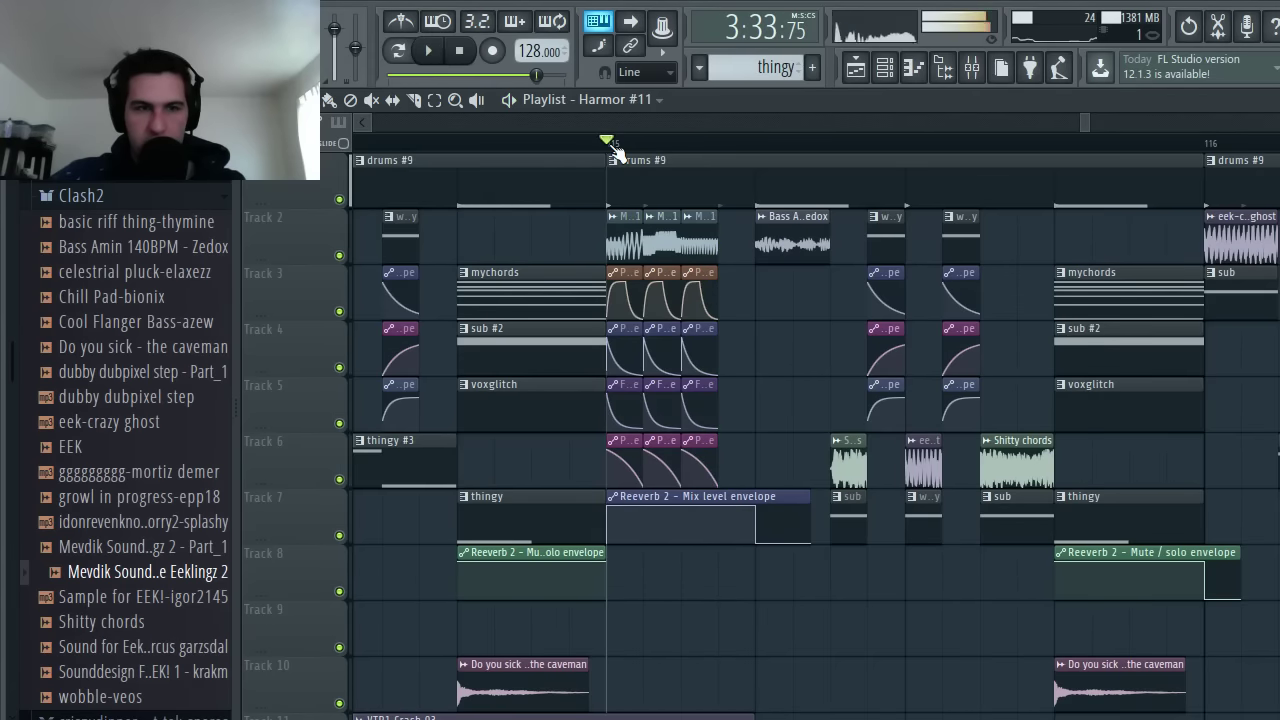
{"action": "key", "text": "space"}
{"action": "key", "text": "space"}
{"action": "key", "text": "space"}
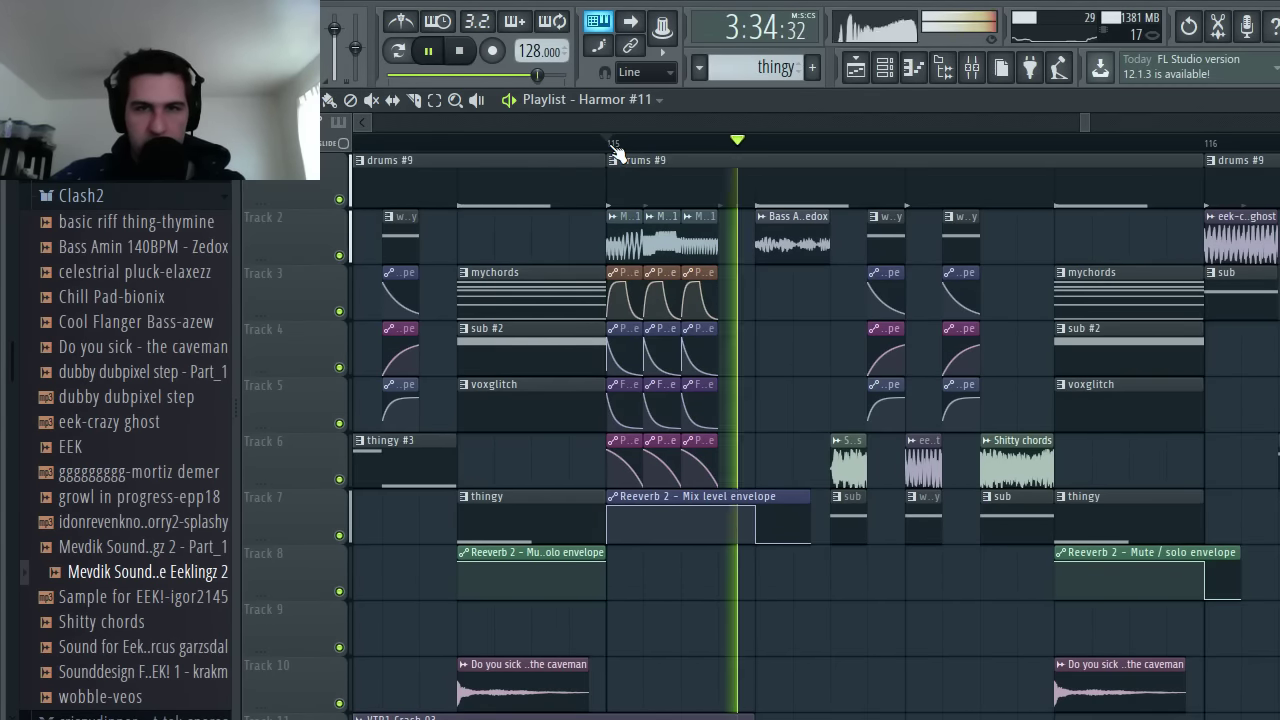
{"action": "key", "text": "space"}
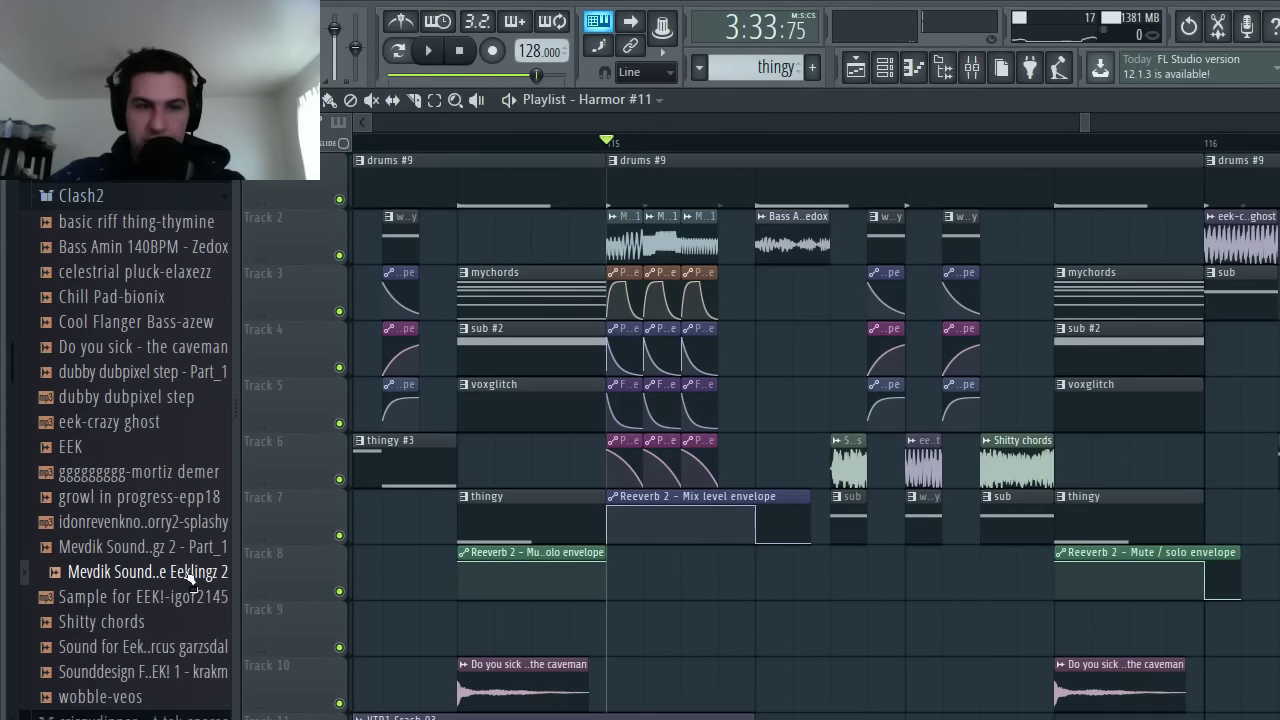
{"action": "left_click", "coordinate": [193, 586]}
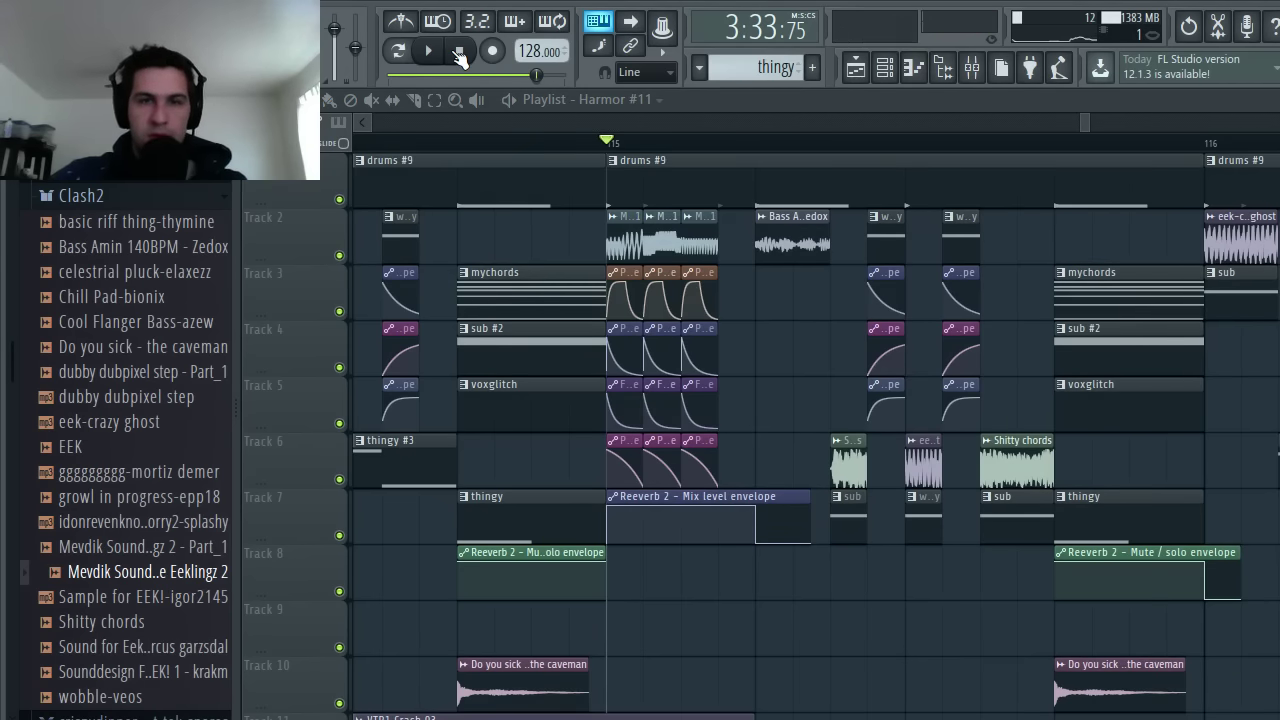
- Stop playback, zoom to the song's end, and play the final bars from around bar 128
{"action": "left_click", "coordinate": [428, 51]}
{"action": "key", "text": "space"}
{"action": "scroll", "coordinate": [1150, 462], "scroll_direction": "down", "scroll_amount": 4}
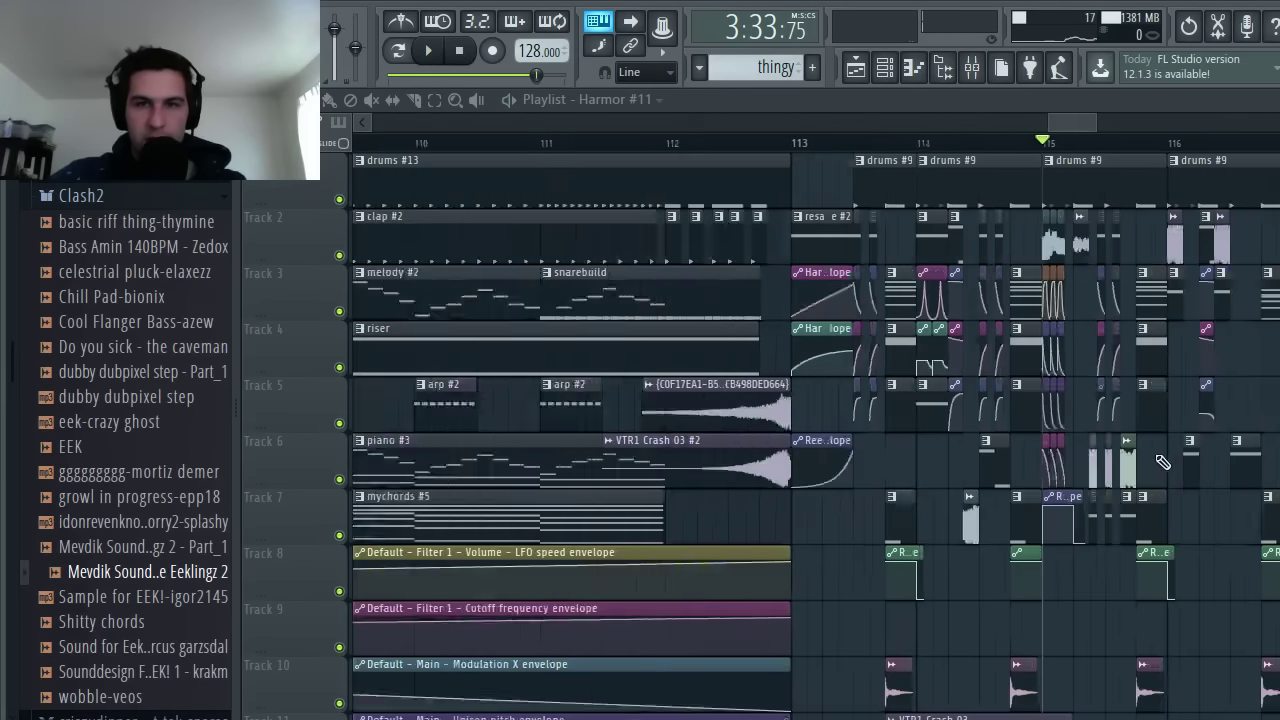
{"action": "scroll", "coordinate": [1160, 462], "scroll_direction": "down", "scroll_amount": 3}
{"action": "left_click_drag", "start_coordinate": [1032, 122], "coordinate": [1078, 122]}
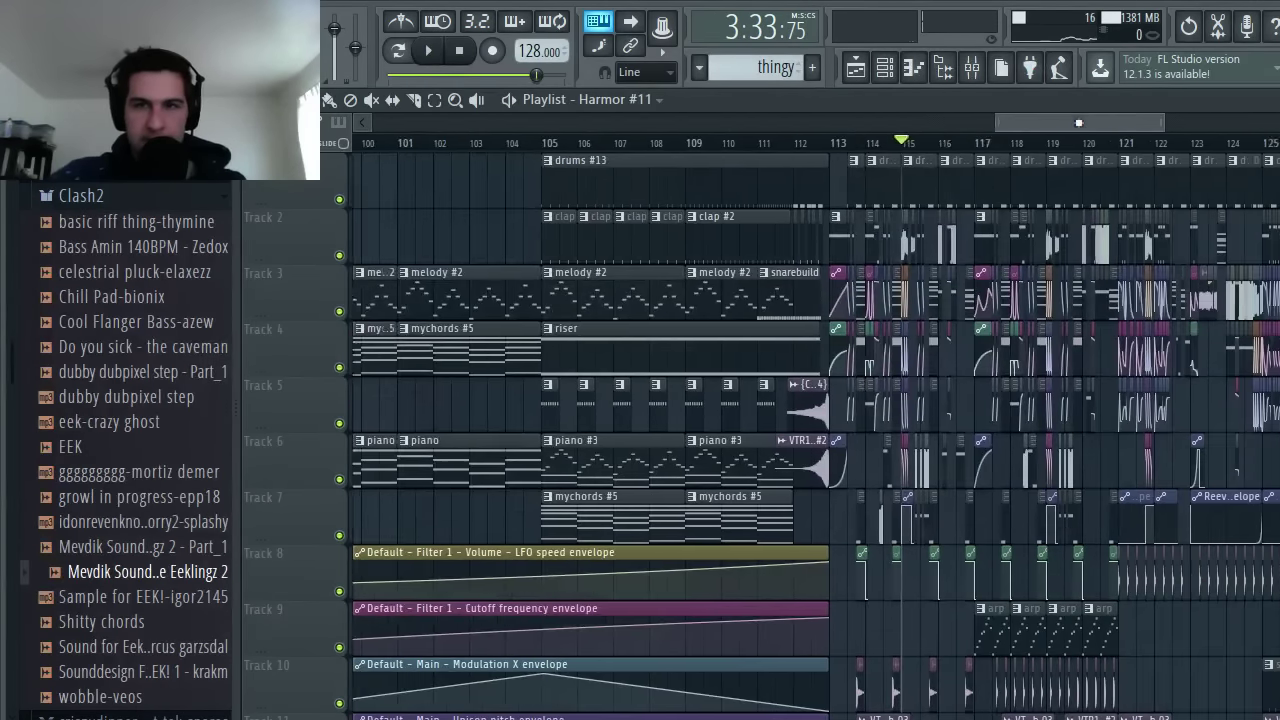
{"action": "scroll", "coordinate": [1091, 220], "scroll_direction": "up", "scroll_amount": 2}
{"action": "scroll", "coordinate": [1091, 220], "scroll_direction": "up", "scroll_amount": 2}
{"action": "scroll", "coordinate": [909, 165], "scroll_direction": "up", "scroll_amount": 1}
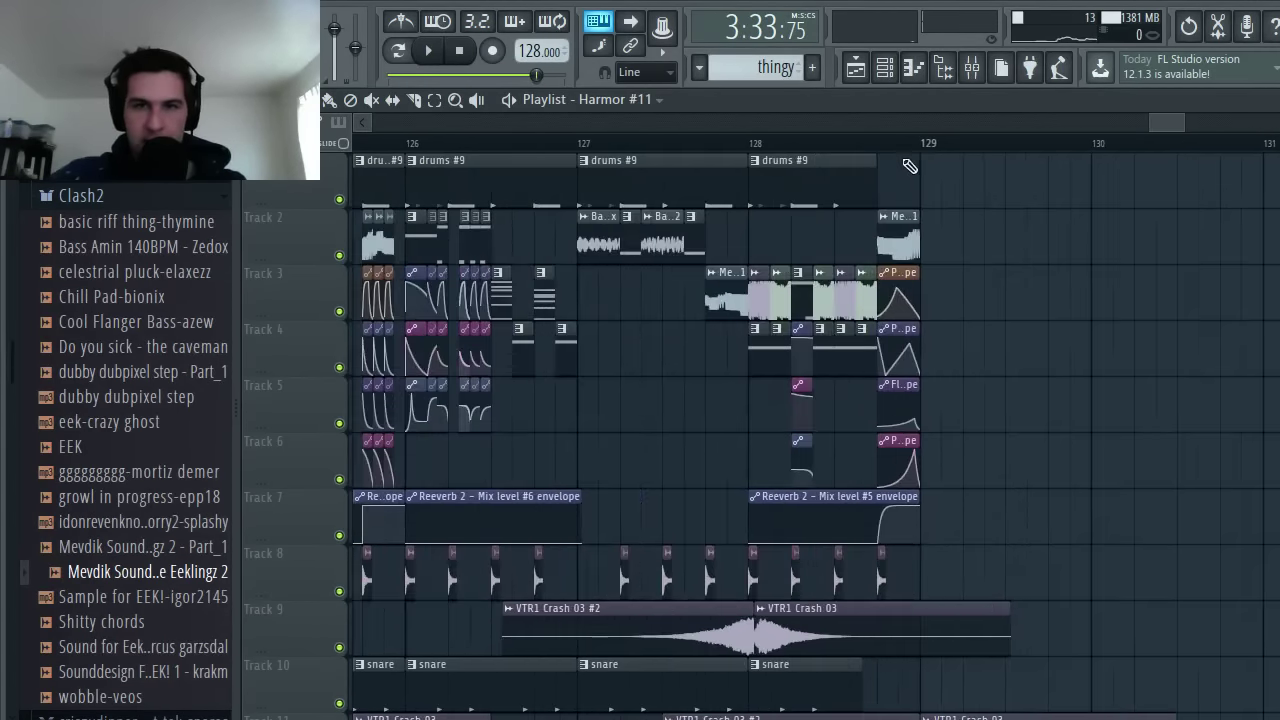
{"action": "scroll", "coordinate": [880, 151], "scroll_direction": "down", "scroll_amount": 3}
{"action": "scroll", "coordinate": [880, 151], "scroll_direction": "down", "scroll_amount": 5}
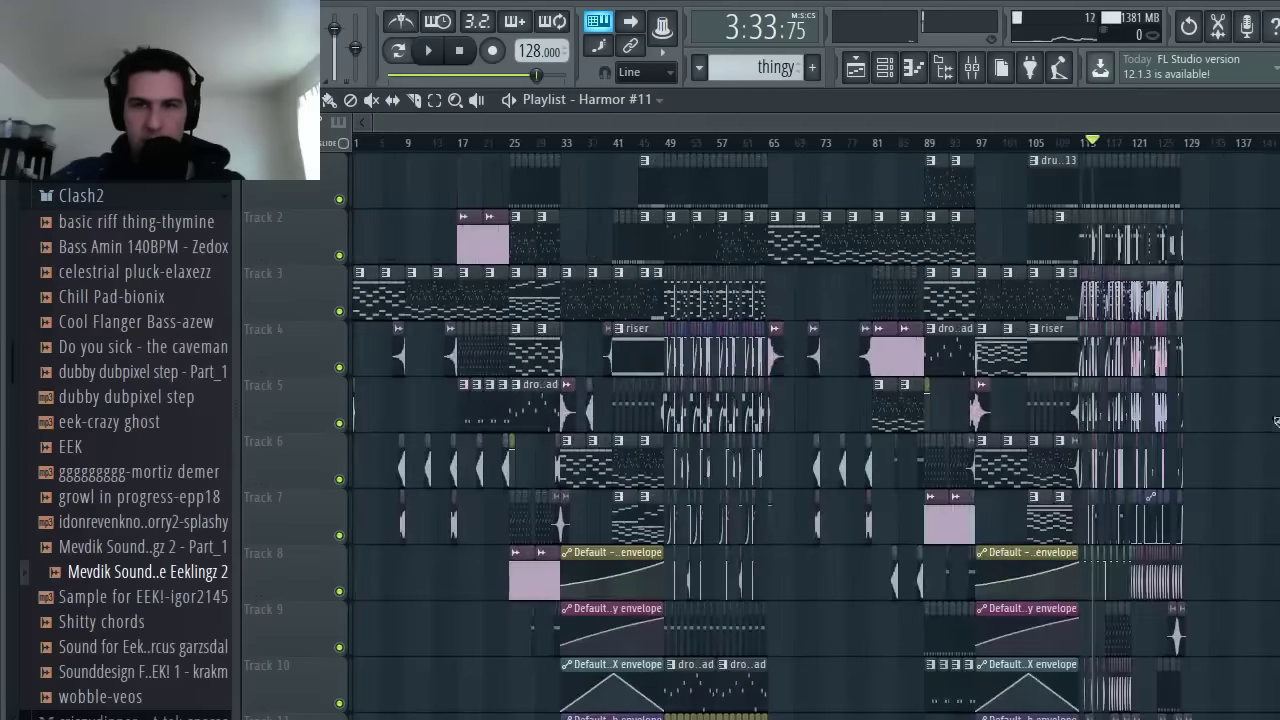
{"action": "scroll", "coordinate": [1214, 405], "scroll_direction": "up", "scroll_amount": 5}
{"action": "left_click", "coordinate": [603, 145]}
{"action": "key", "text": "space"}
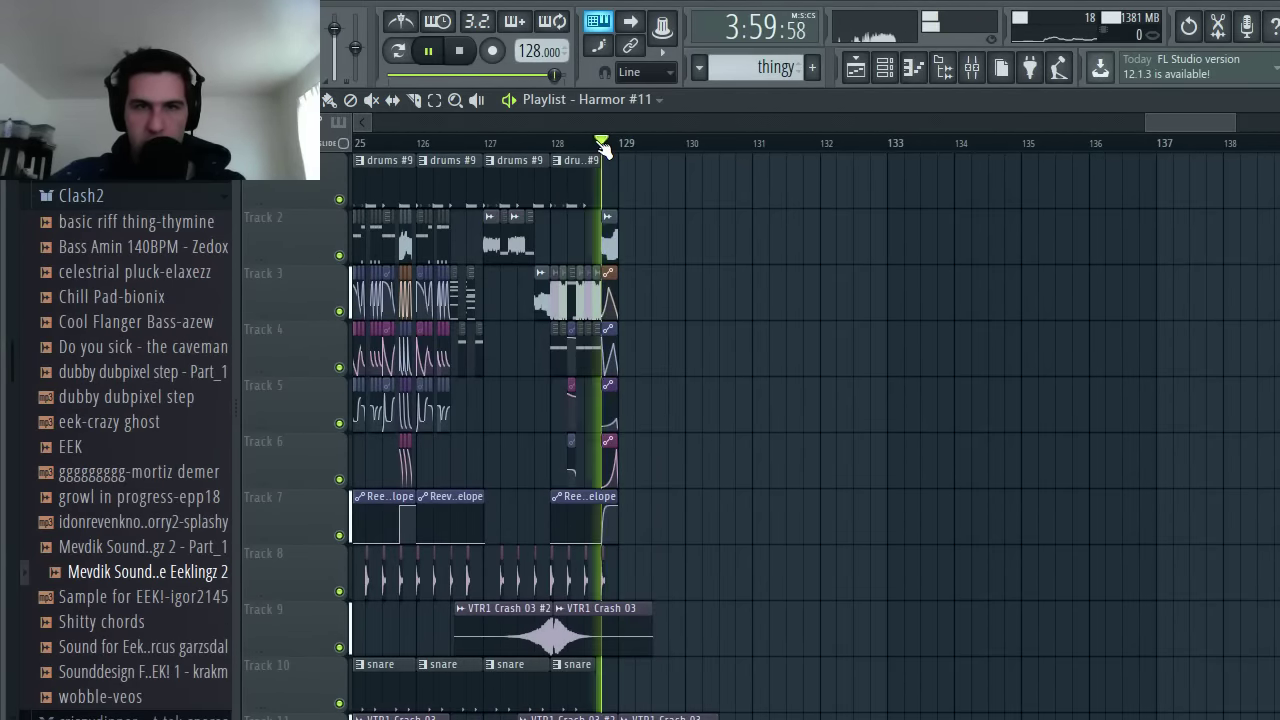
{"action": "left_click", "coordinate": [460, 51]}
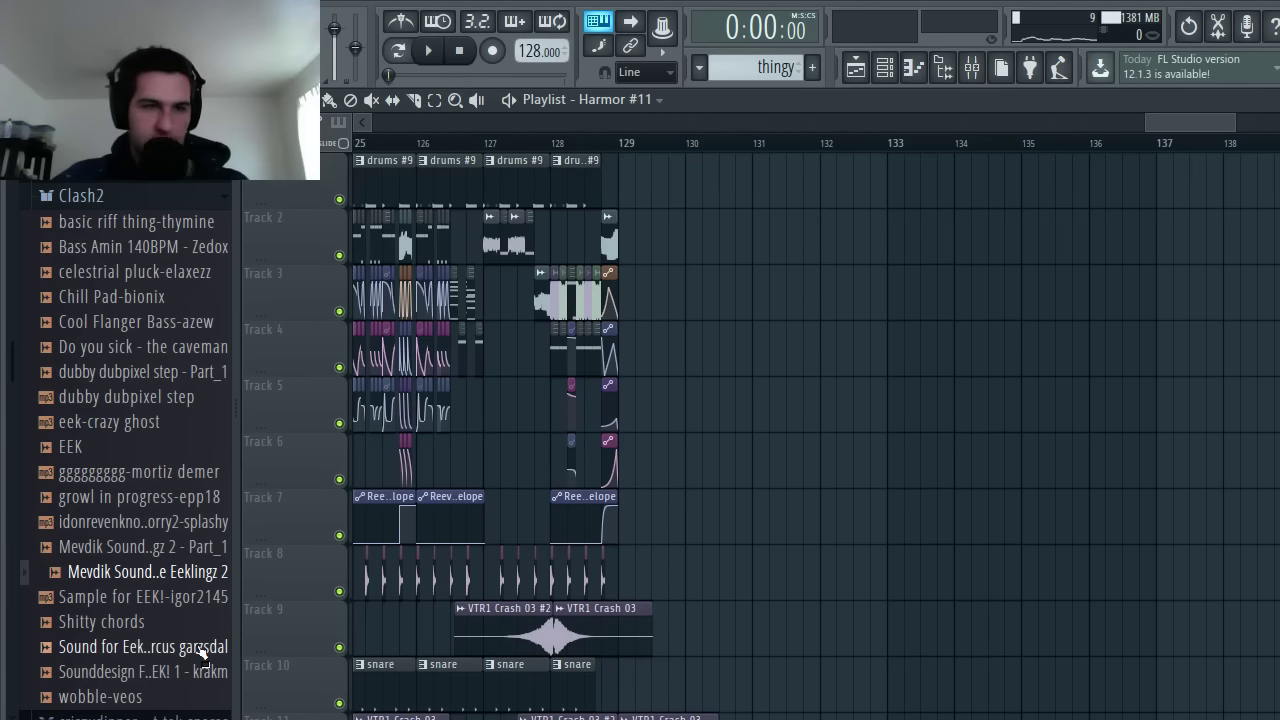
- Preview the Sound for Eek and gggggggg-mortiz demer samples, then zoom out to bars 57–145
{"action": "left_click", "coordinate": [140, 496]}
{"action": "left_click", "coordinate": [166, 472]}
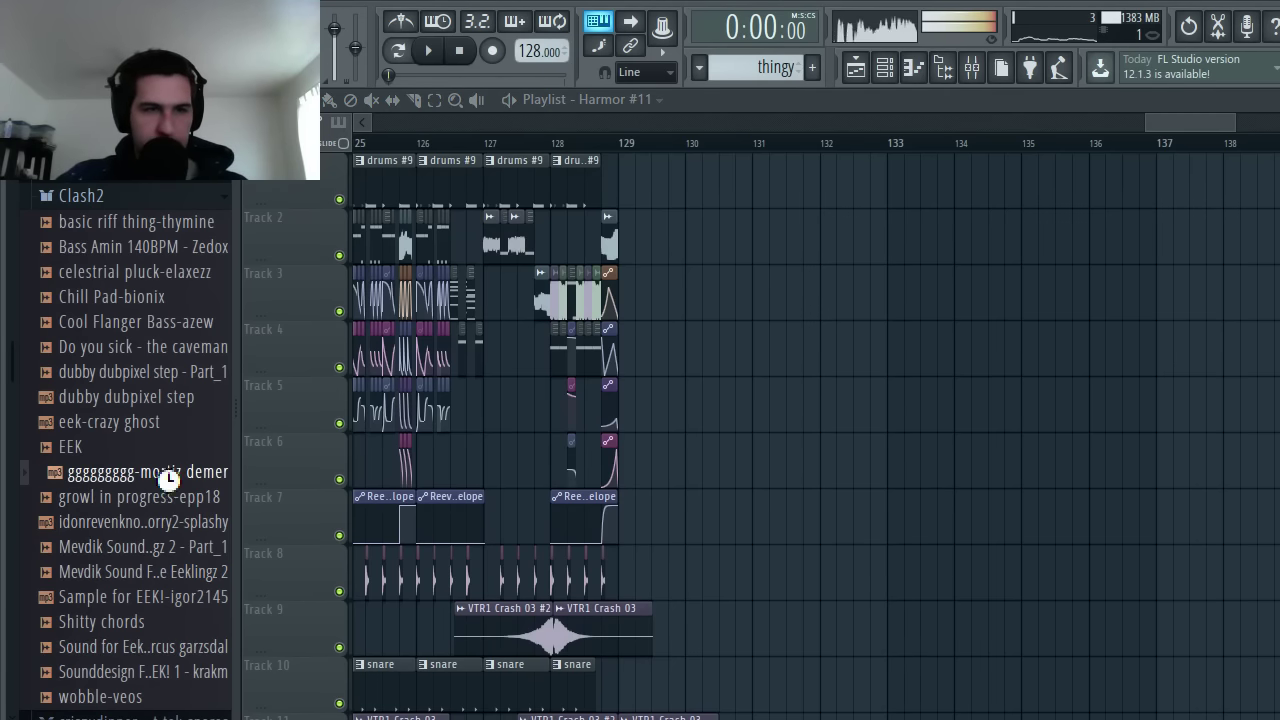
{"action": "left_click", "coordinate": [465, 52]}
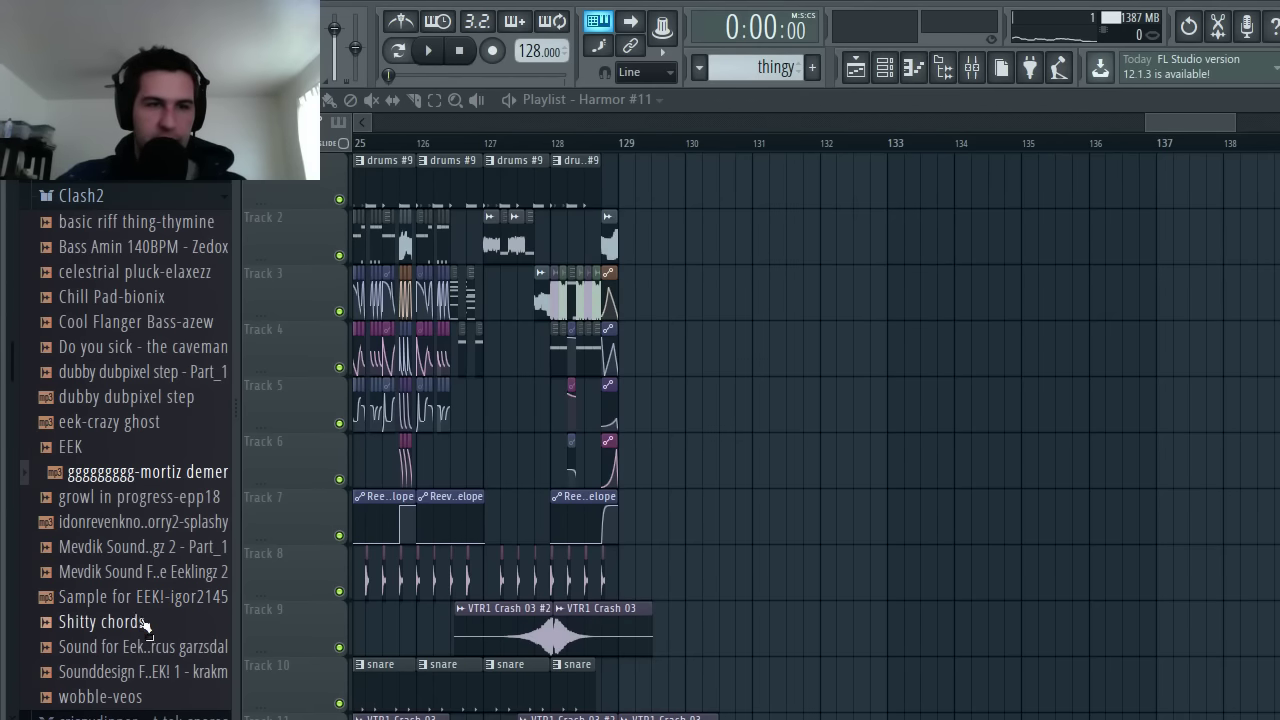
{"action": "scroll", "coordinate": [482, 422], "scroll_direction": "down", "scroll_amount": 3}
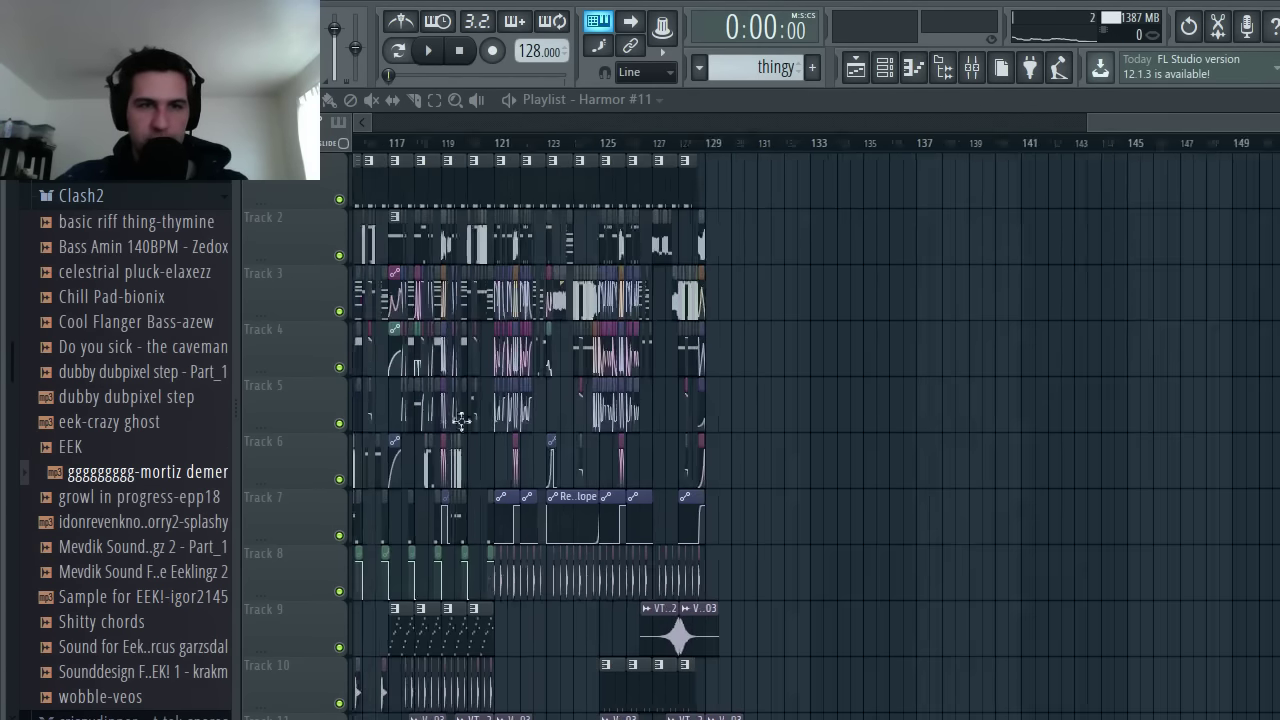
{"action": "scroll", "coordinate": [400, 390], "scroll_direction": "down", "scroll_amount": 3}
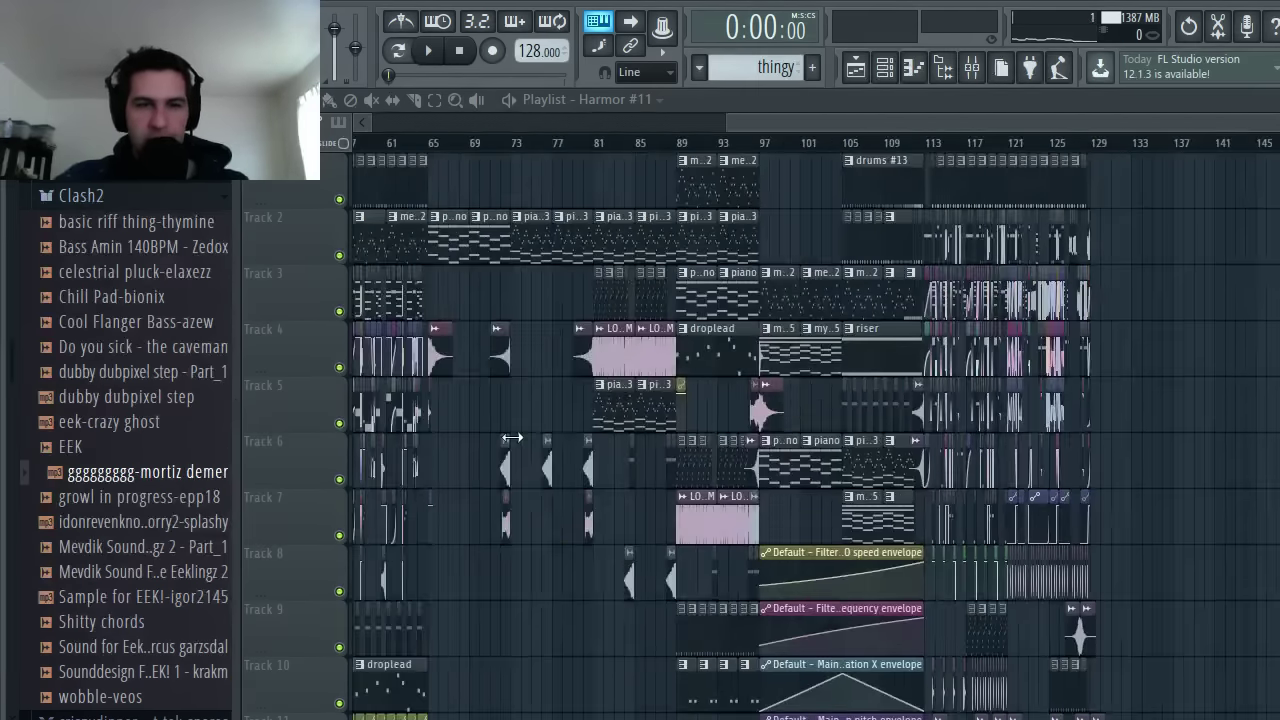
- Open the voxglitch pattern in the Piano roll and audition Marker slices #1 through #6
{"action": "scroll", "coordinate": [500, 435], "scroll_direction": "up", "scroll_amount": 2}
{"action": "scroll", "coordinate": [486, 432], "scroll_direction": "up", "scroll_amount": 2}
{"action": "scroll", "coordinate": [486, 432], "scroll_direction": "up", "scroll_amount": 2}
{"action": "scroll", "coordinate": [473, 418], "scroll_direction": "up", "scroll_amount": 1}
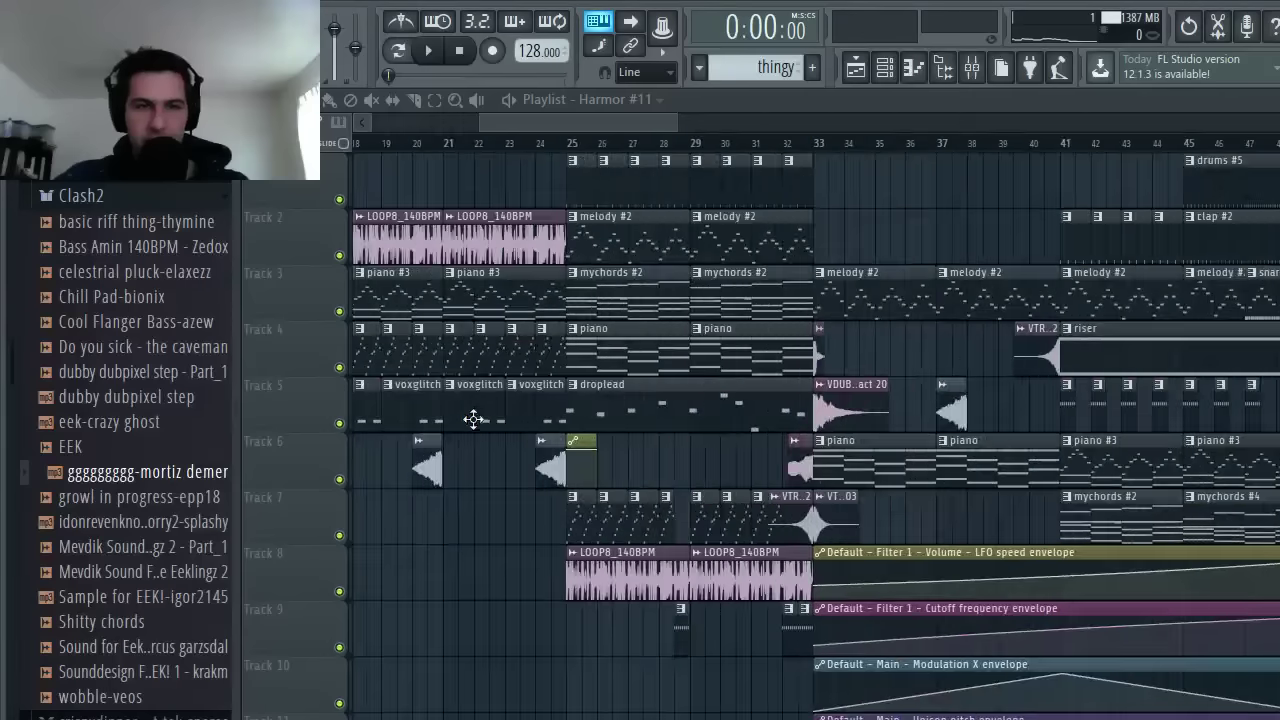
{"action": "double_click", "coordinate": [473, 418]}
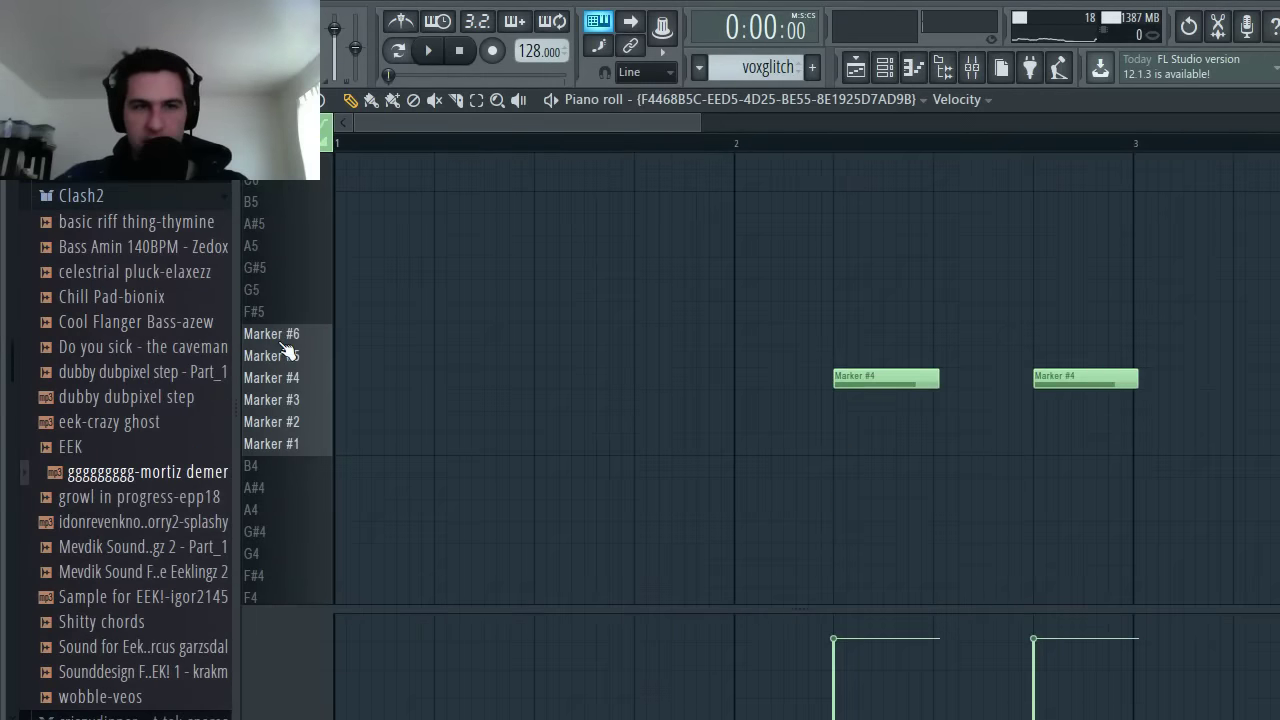
{"action": "left_click", "coordinate": [305, 446]}
{"action": "left_click", "coordinate": [303, 423]}
{"action": "left_click", "coordinate": [302, 401]}
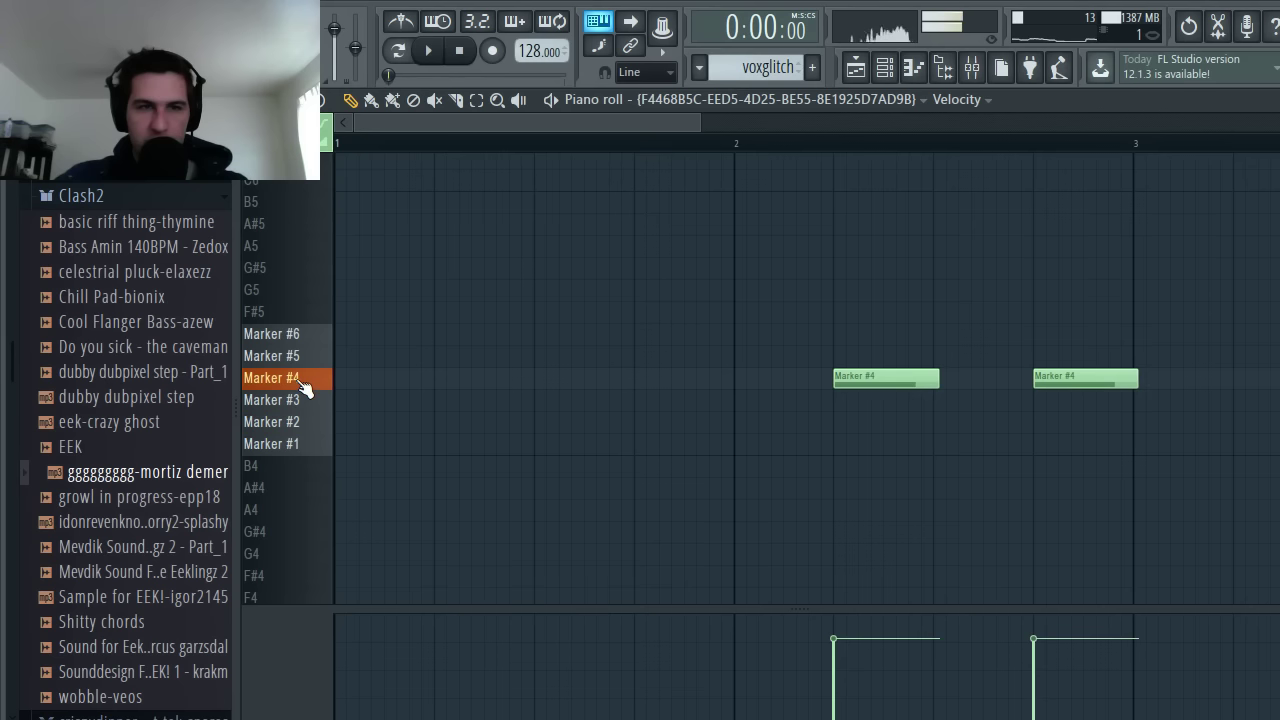
{"action": "left_click", "coordinate": [303, 357]}
{"action": "left_click", "coordinate": [303, 335]}
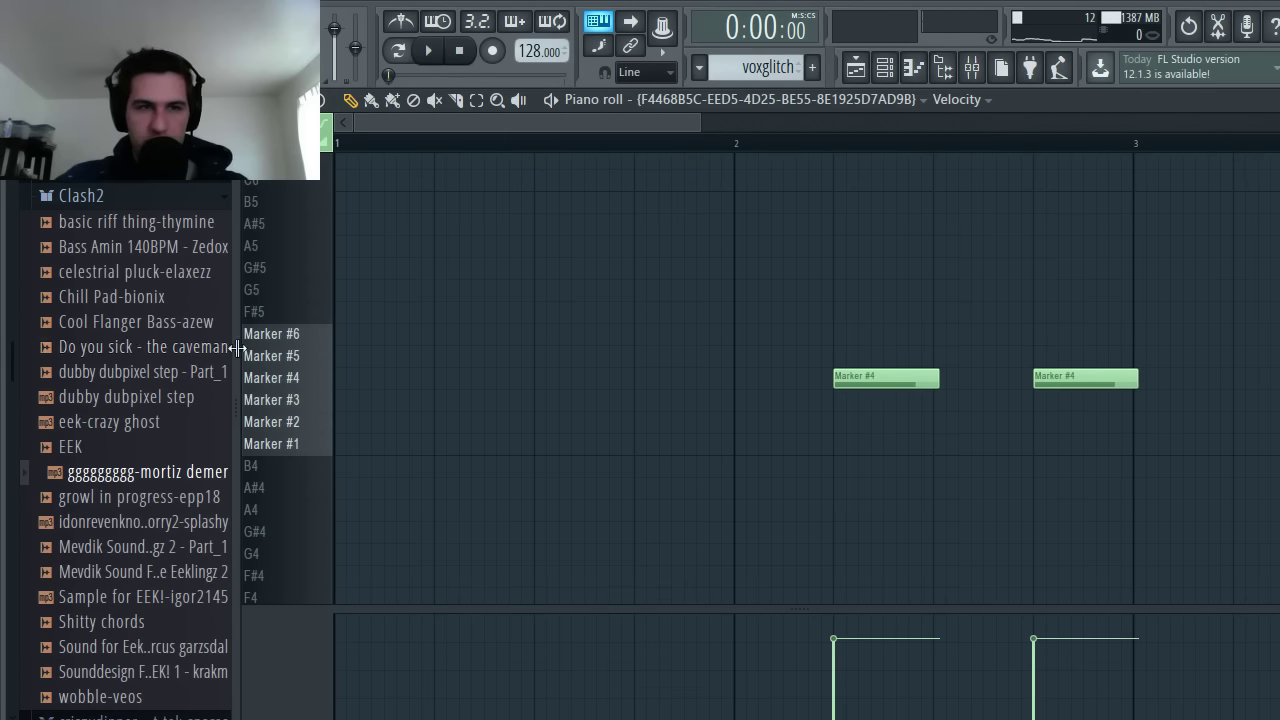
- Preview Do you sick, re-audition the markers from #6 down, and return to the playlist
{"action": "left_click", "coordinate": [165, 347]}
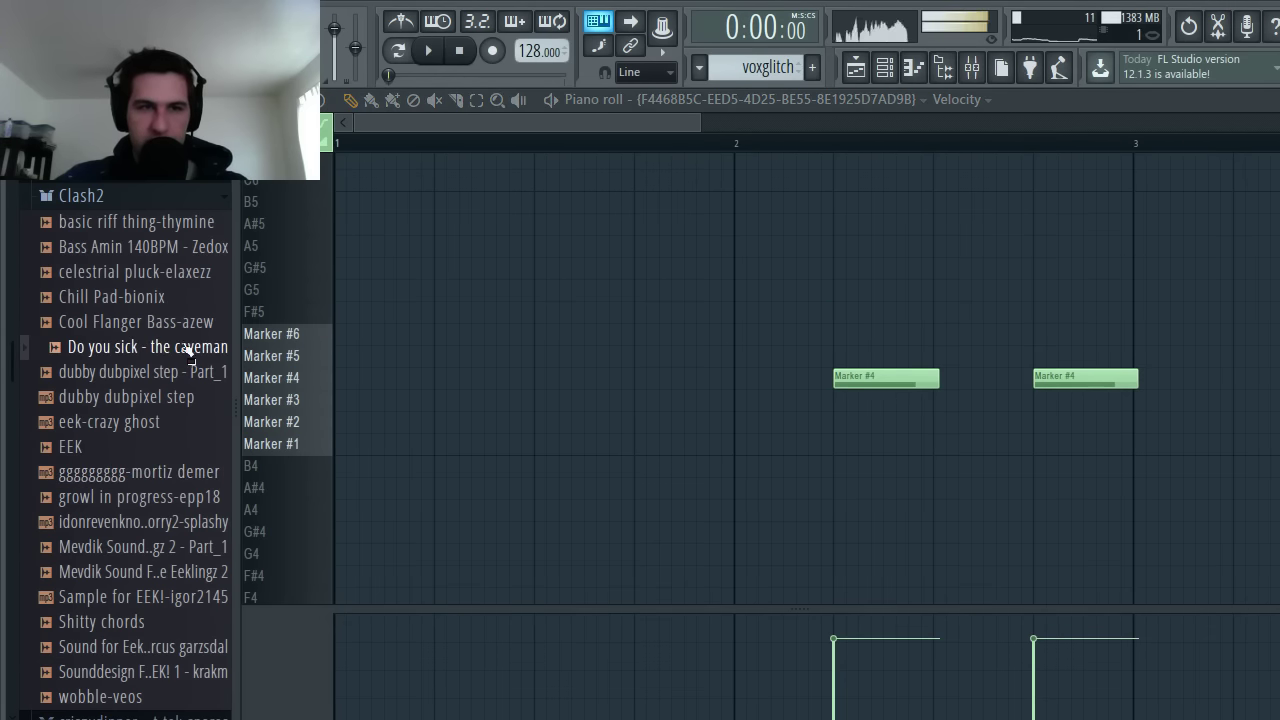
{"action": "left_click", "coordinate": [283, 335]}
{"action": "left_click", "coordinate": [290, 357]}
{"action": "left_click", "coordinate": [292, 379]}
{"action": "left_click", "coordinate": [294, 401]}
{"action": "left_click", "coordinate": [297, 423]}
{"action": "left_click", "coordinate": [303, 445]}
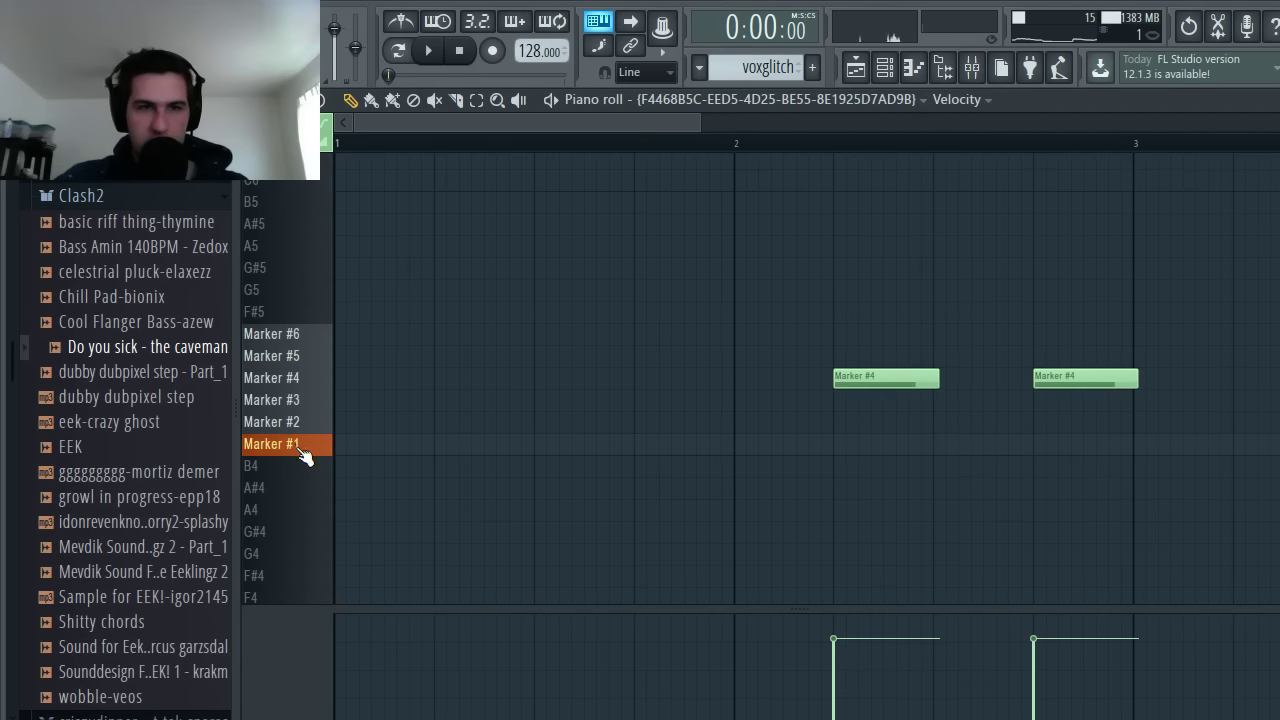
{"action": "left_click", "coordinate": [300, 378]}
{"action": "left_click", "coordinate": [305, 334]}
{"action": "left_click", "coordinate": [305, 378]}
{"action": "left_click", "coordinate": [310, 422]}
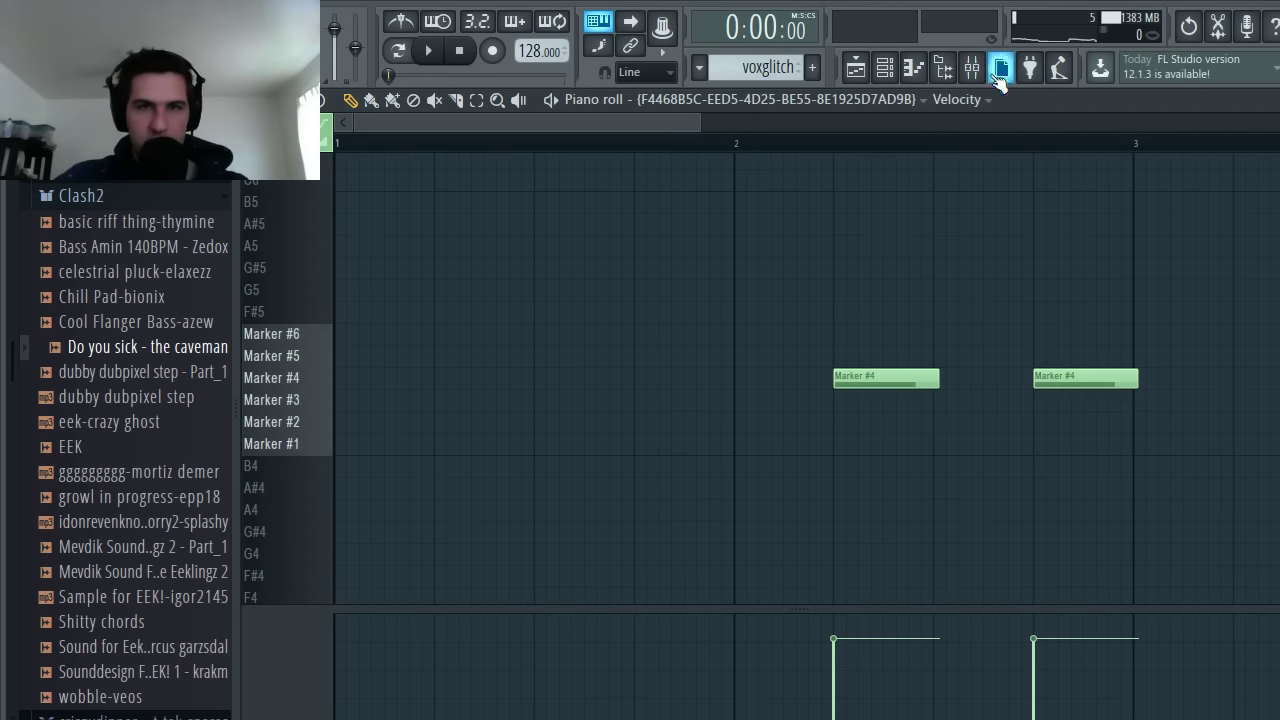
{"action": "left_click", "coordinate": [855, 67]}
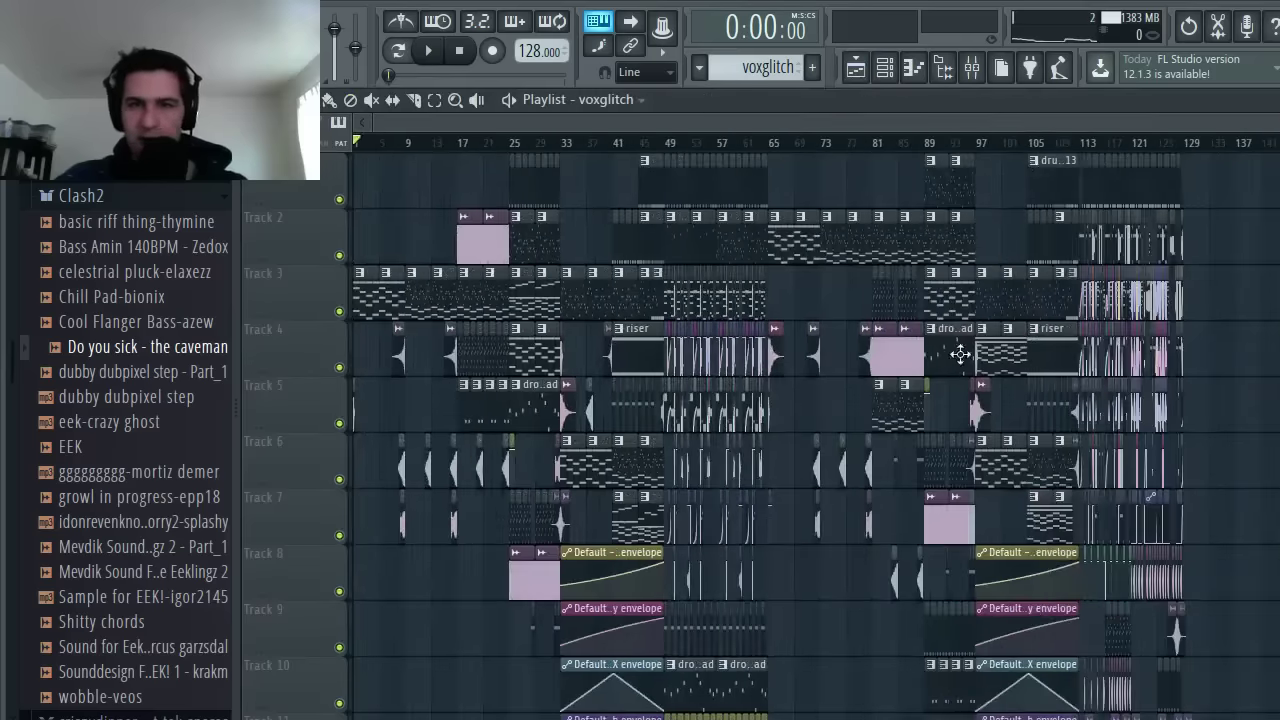
{"action": "scroll", "coordinate": [960, 354], "scroll_direction": "up", "scroll_amount": 3}
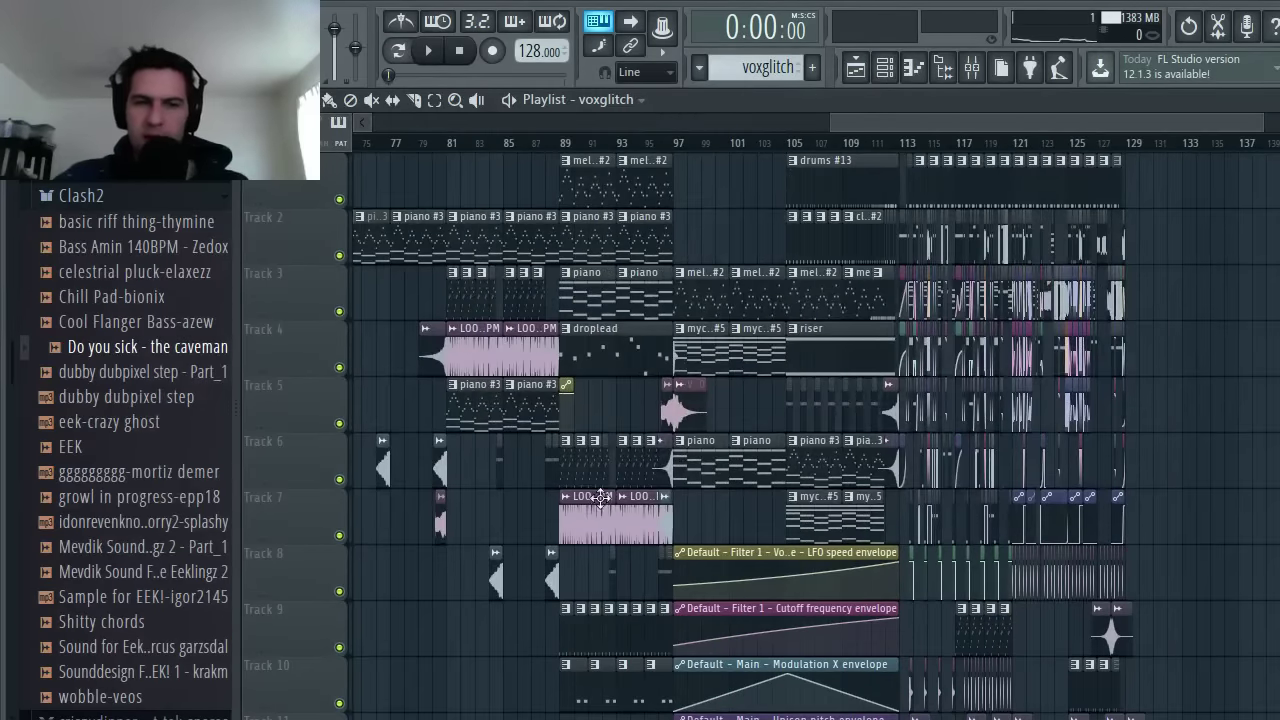
{"action": "left_click", "coordinate": [113, 478]}
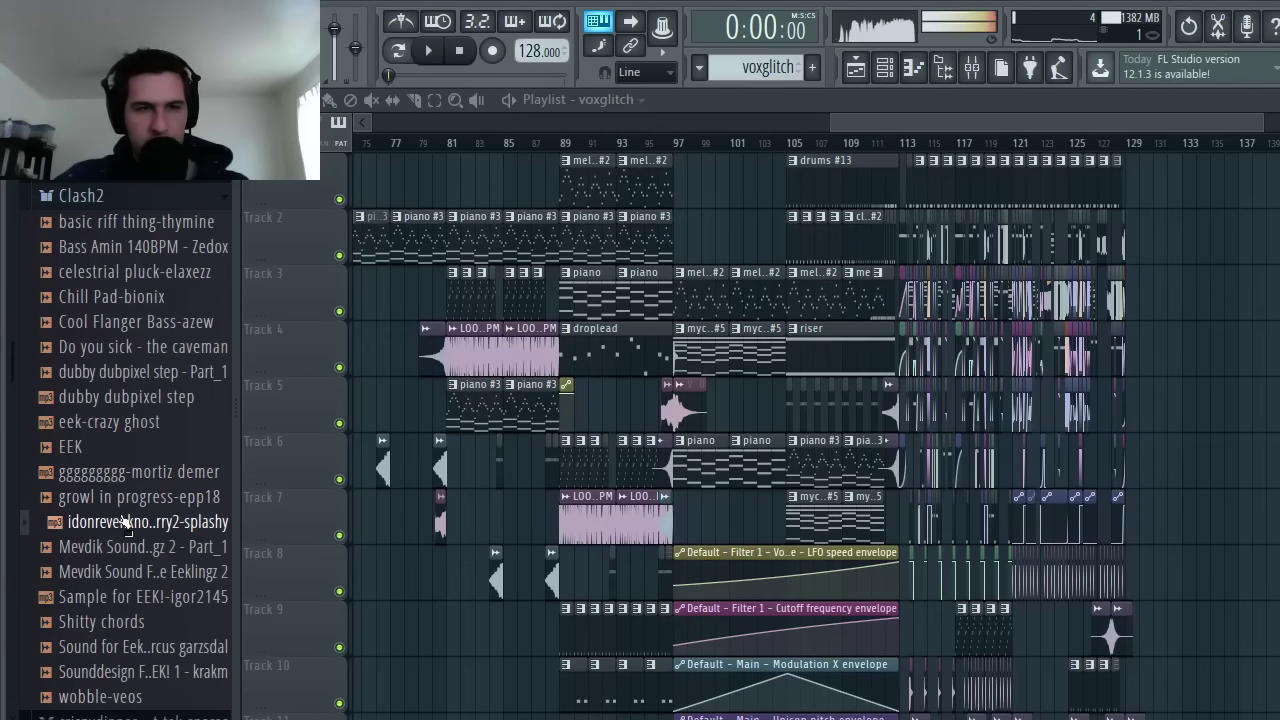
{"action": "left_click", "coordinate": [476, 55]}
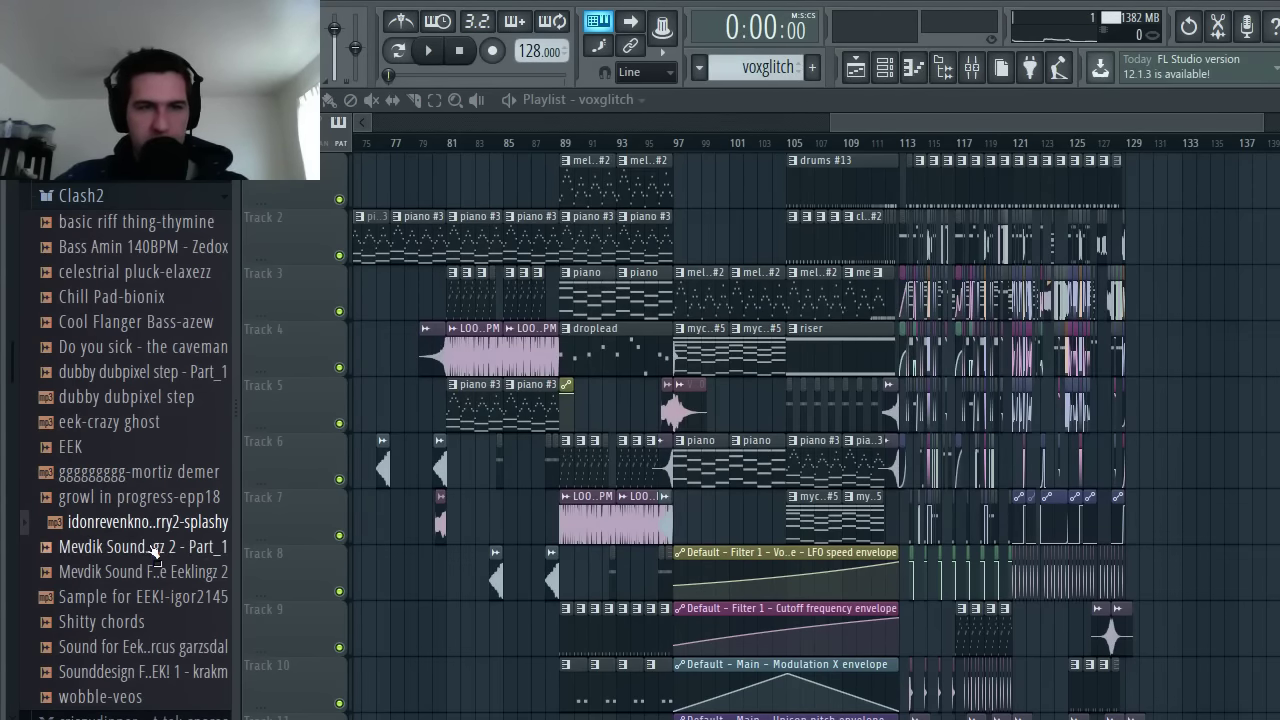
{"action": "left_click", "coordinate": [135, 598]}
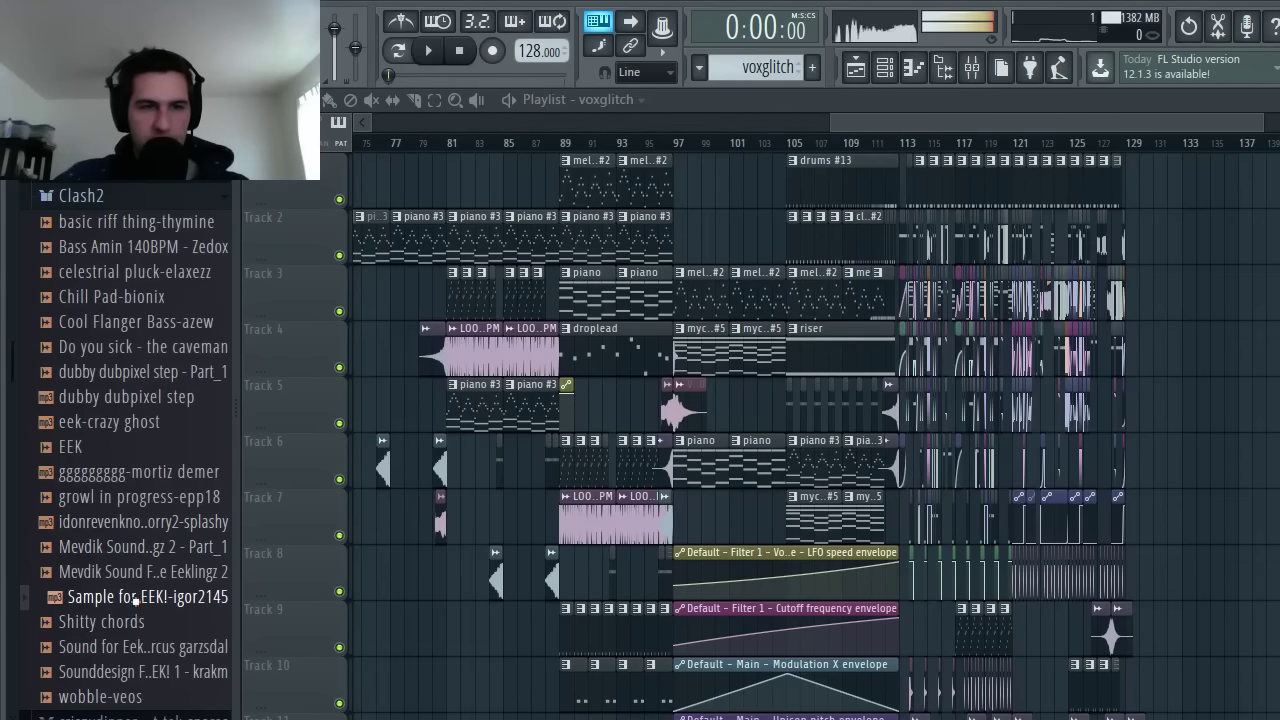
{"action": "left_click", "coordinate": [135, 620]}
{"action": "left_click", "coordinate": [135, 597]}
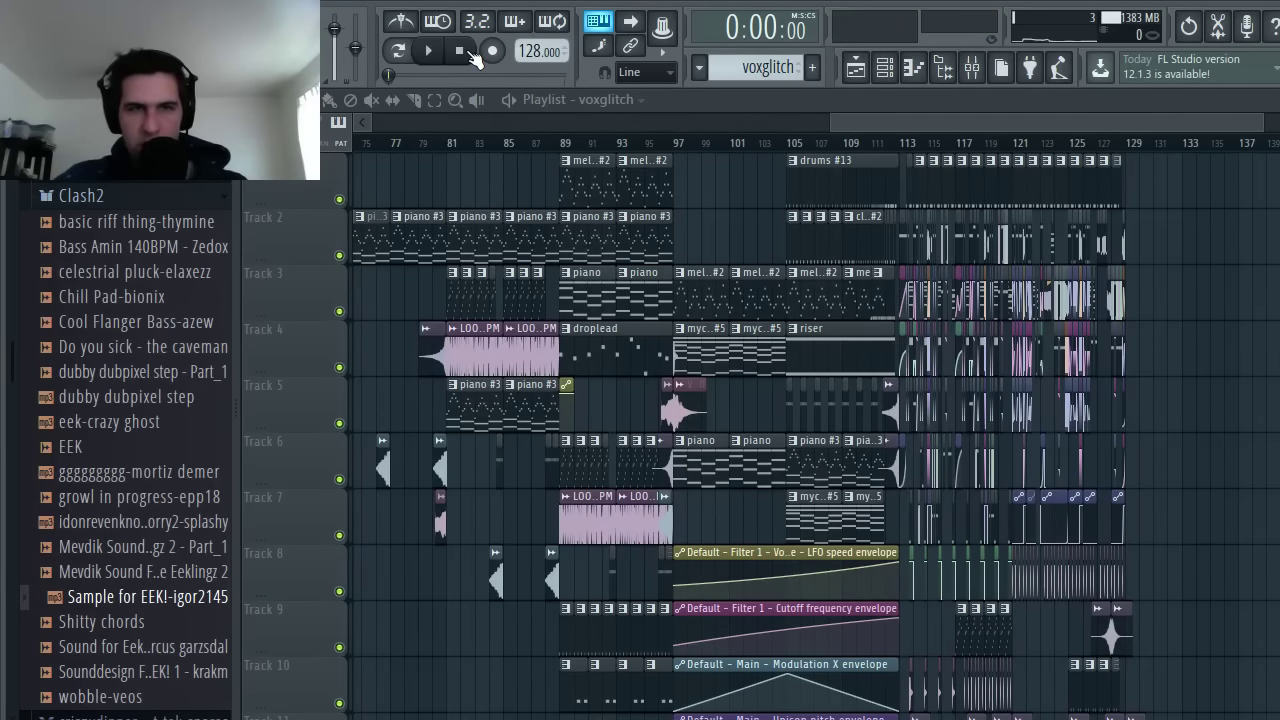
- Zoom in around bar 113 and play the lead-in from just before it, then stop
{"action": "scroll", "coordinate": [766, 443], "scroll_direction": "down", "scroll_amount": 2}
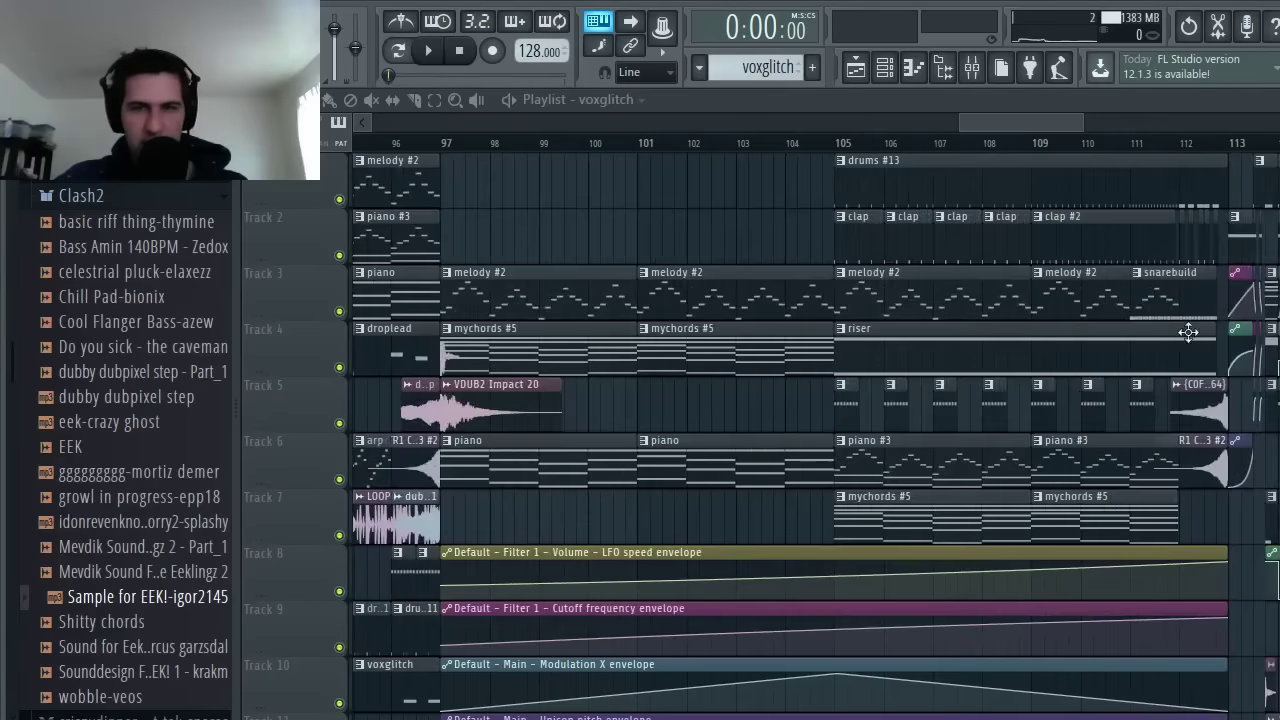
{"action": "scroll", "coordinate": [1189, 329], "scroll_direction": "down", "scroll_amount": 2}
{"action": "scroll", "coordinate": [1218, 333], "scroll_direction": "up", "scroll_amount": 3}
{"action": "scroll", "coordinate": [763, 400], "scroll_direction": "down", "scroll_amount": 5}
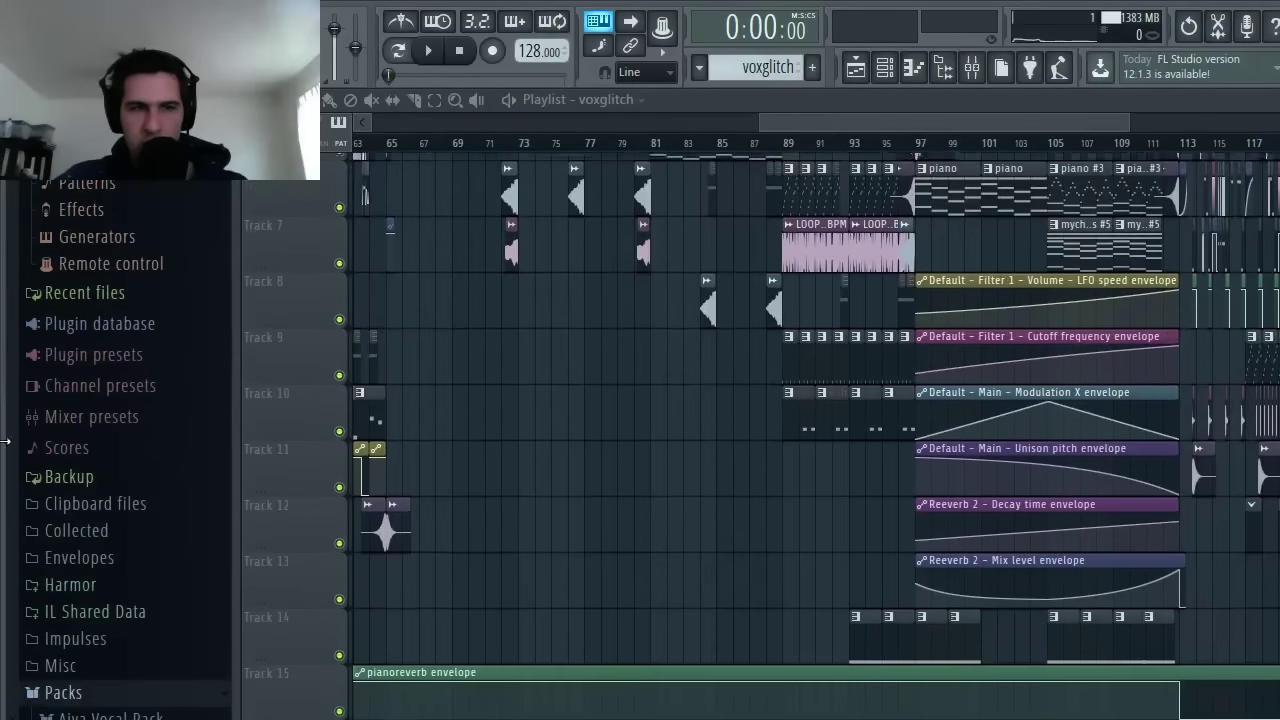
{"action": "scroll", "coordinate": [125, 450], "scroll_direction": "down", "scroll_amount": 5}
{"action": "scroll", "coordinate": [700, 450], "scroll_direction": "up", "scroll_amount": 3}
{"action": "scroll", "coordinate": [125, 450], "scroll_direction": "up", "scroll_amount": 5}
{"action": "scroll", "coordinate": [125, 400], "scroll_direction": "up", "scroll_amount": 3}
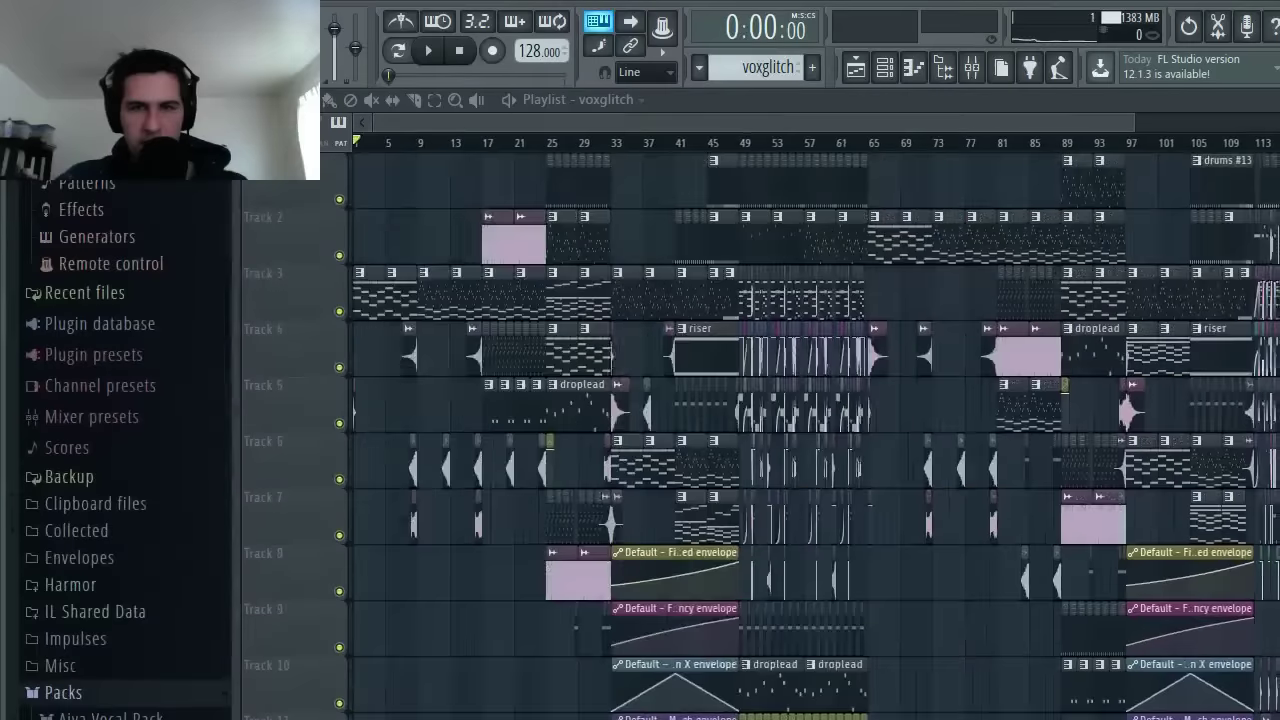
{"action": "scroll", "coordinate": [1190, 473], "scroll_direction": "up", "scroll_amount": 3}
{"action": "scroll", "coordinate": [1190, 473], "scroll_direction": "up", "scroll_amount": 3}
{"action": "scroll", "coordinate": [1190, 473], "scroll_direction": "down", "scroll_amount": 2}
{"action": "scroll", "coordinate": [1099, 168], "scroll_direction": "down", "scroll_amount": 2}
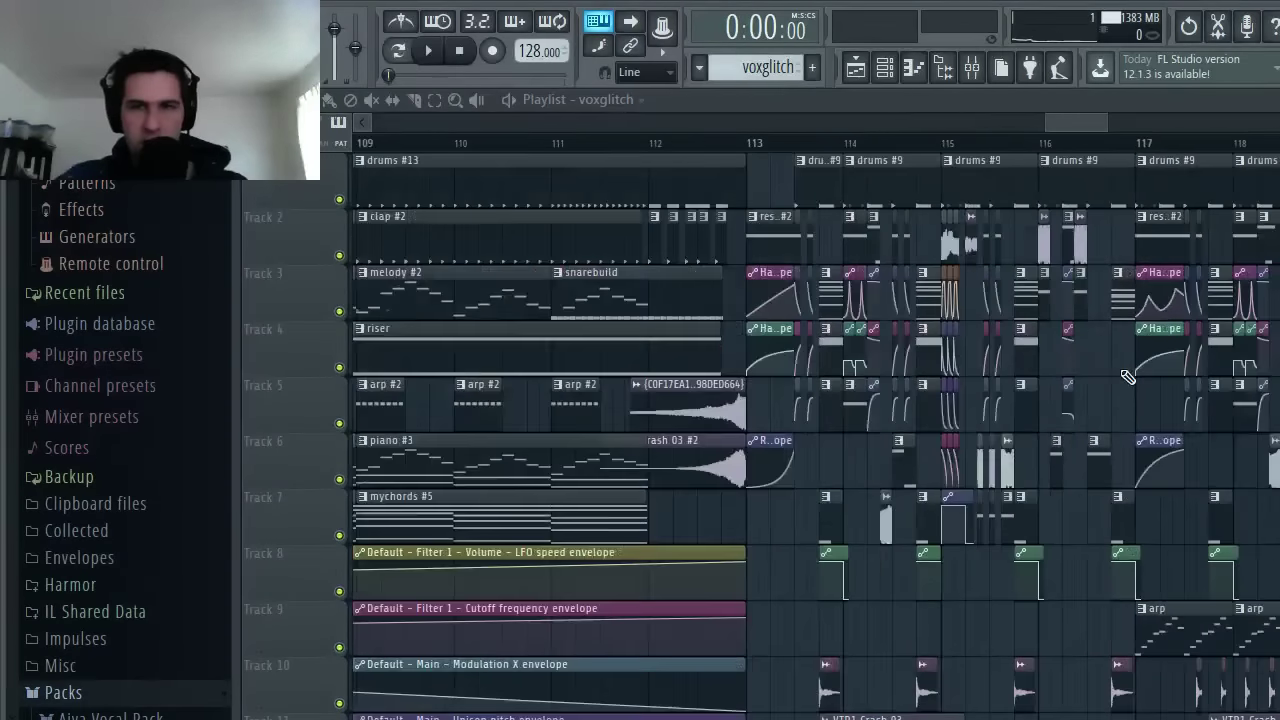
{"action": "scroll", "coordinate": [1099, 168], "scroll_direction": "down", "scroll_amount": 3}
{"action": "scroll", "coordinate": [1065, 122], "scroll_direction": "down", "scroll_amount": 2}
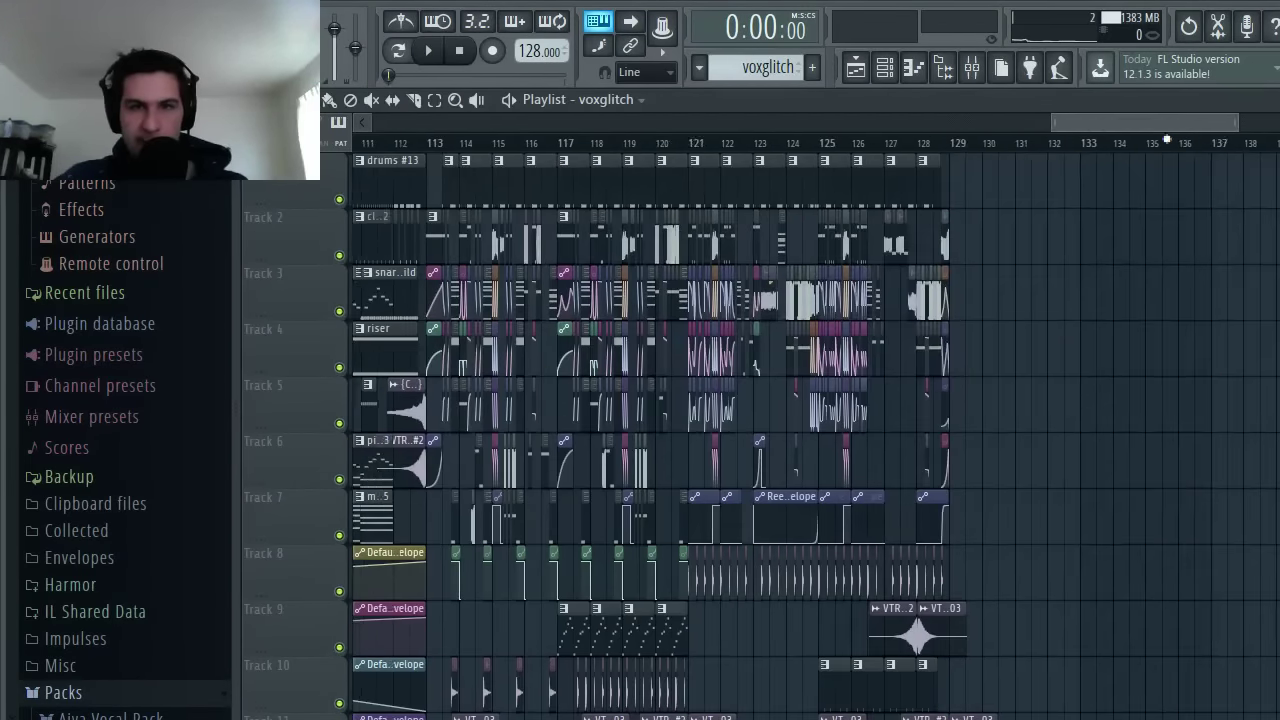
{"action": "scroll", "coordinate": [463, 340], "scroll_direction": "up", "scroll_amount": 3}
{"action": "scroll", "coordinate": [463, 340], "scroll_direction": "up", "scroll_amount": 2}
{"action": "scroll", "coordinate": [463, 340], "scroll_direction": "up", "scroll_amount": 2}
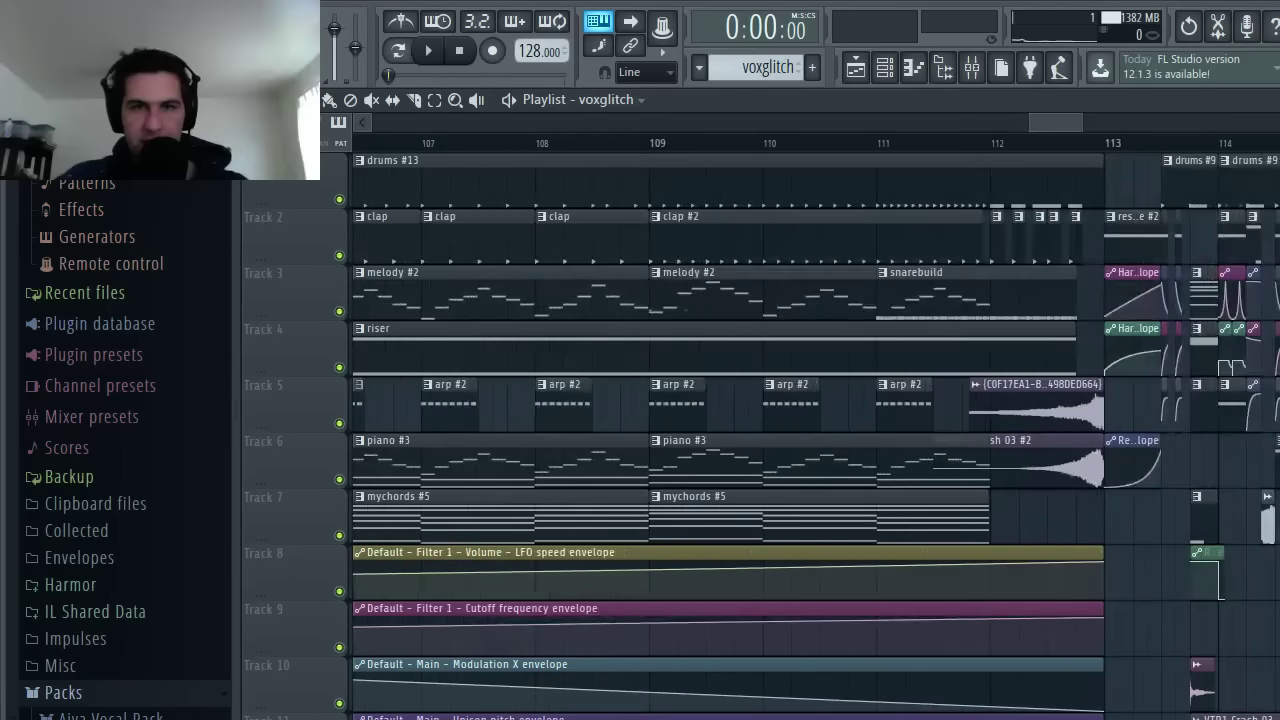
{"action": "left_click", "coordinate": [1092, 141]}
{"action": "key", "text": "space"}
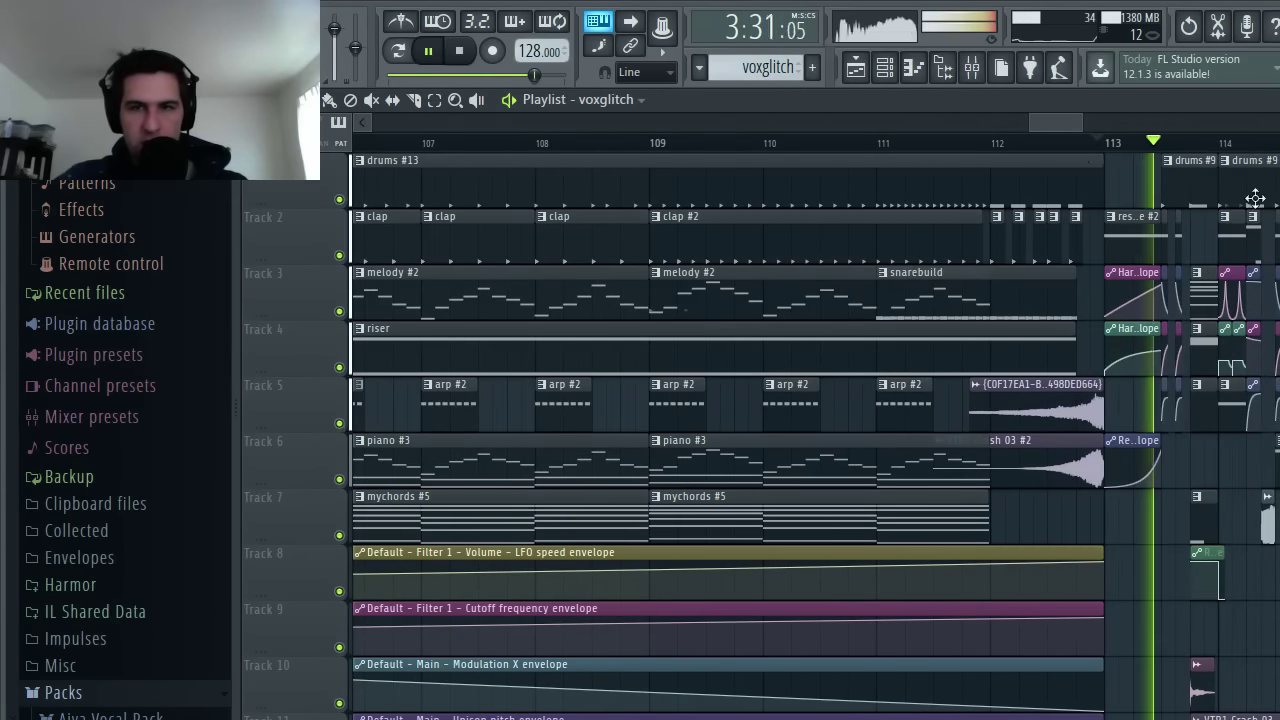
{"action": "key", "text": "space"}
- Scroll the browser to the Clash2 pack's sample list
{"action": "scroll", "coordinate": [1150, 265], "scroll_direction": "up", "scroll_amount": 3}
{"action": "scroll", "coordinate": [1139, 273], "scroll_direction": "up", "scroll_amount": 1}
{"action": "scroll", "coordinate": [255, 603], "scroll_direction": "down", "scroll_amount": 2}
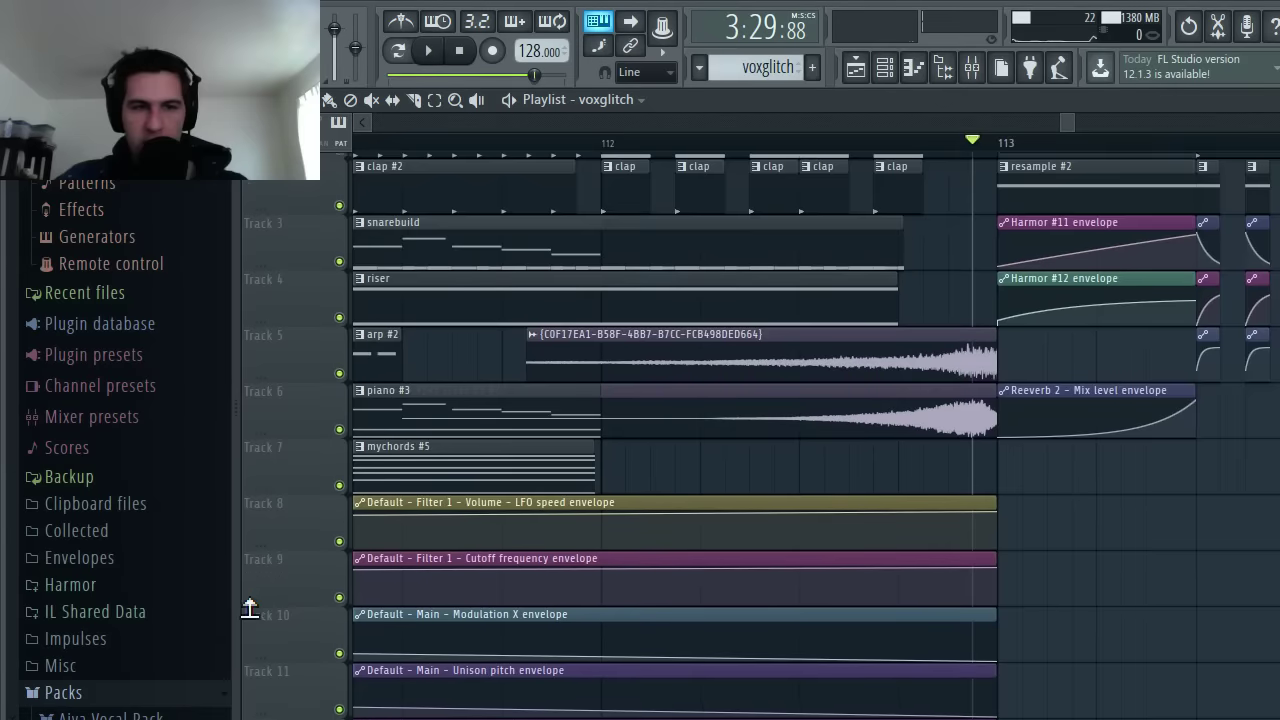
{"action": "scroll", "coordinate": [166, 620], "scroll_direction": "down", "scroll_amount": 5}
{"action": "scroll", "coordinate": [160, 612], "scroll_direction": "down", "scroll_amount": 5}
{"action": "scroll", "coordinate": [160, 608], "scroll_direction": "up", "scroll_amount": 5}
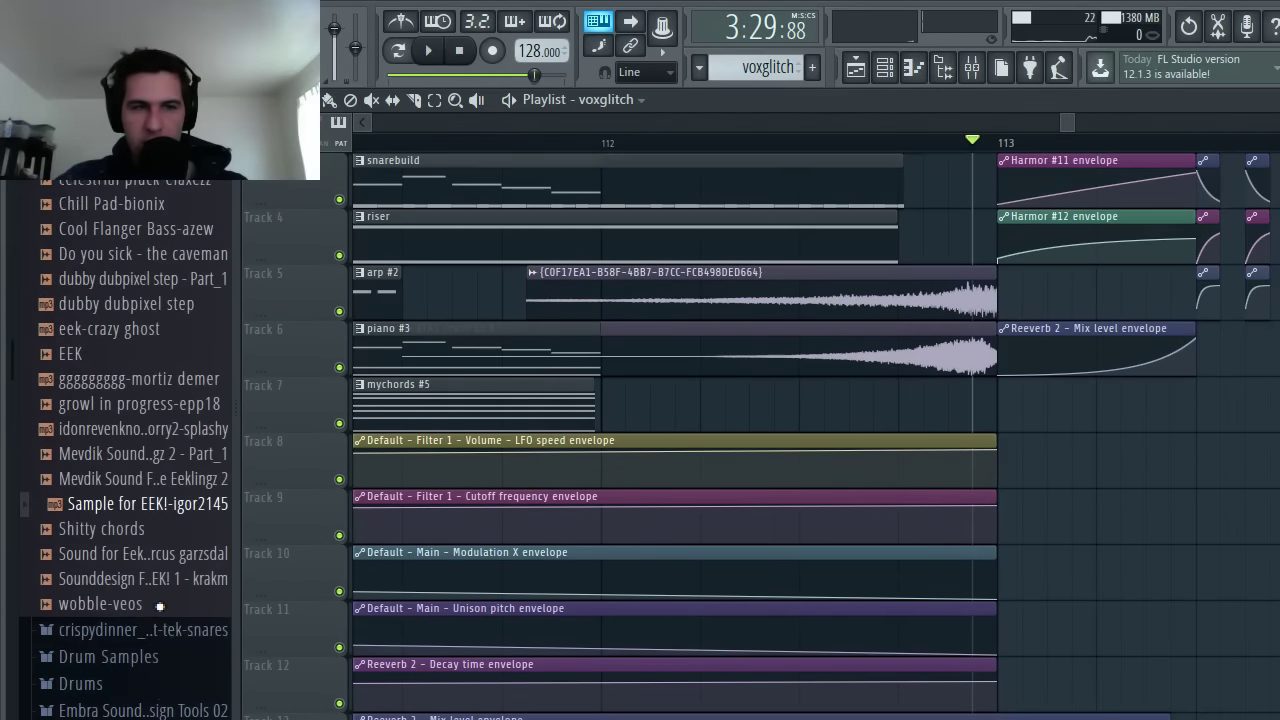
{"action": "scroll", "coordinate": [163, 603], "scroll_direction": "up", "scroll_amount": 2}
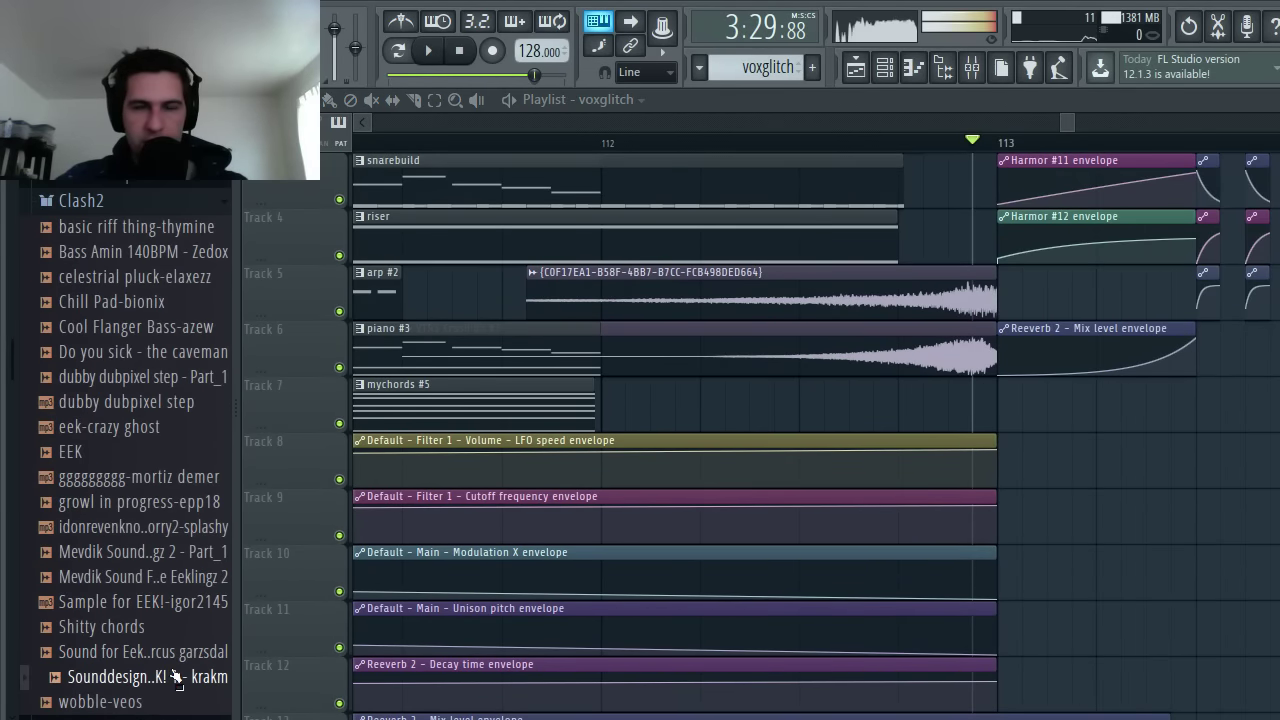
{"action": "left_click", "coordinate": [463, 52]}
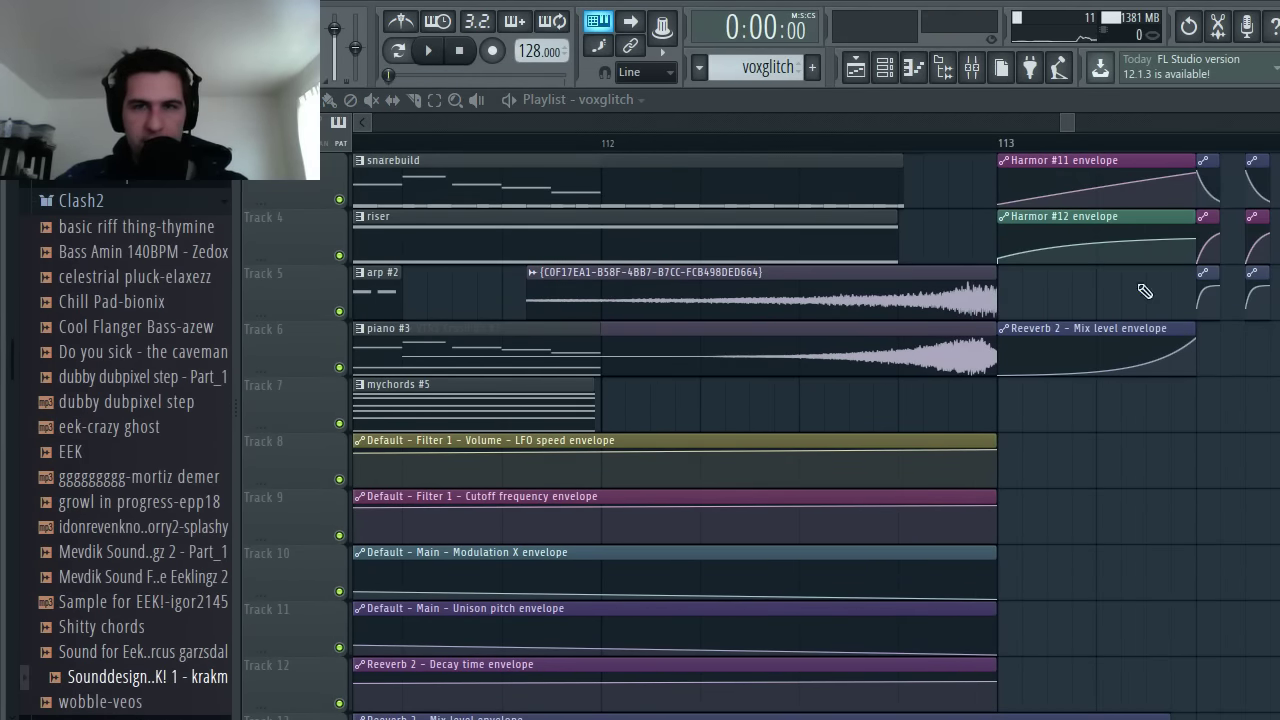
{"action": "scroll", "coordinate": [531, 543], "scroll_direction": "down", "scroll_amount": 3, "text": "ctrl"}
{"action": "scroll", "coordinate": [525, 545], "scroll_direction": "down", "scroll_amount": 1, "text": "ctrl"}
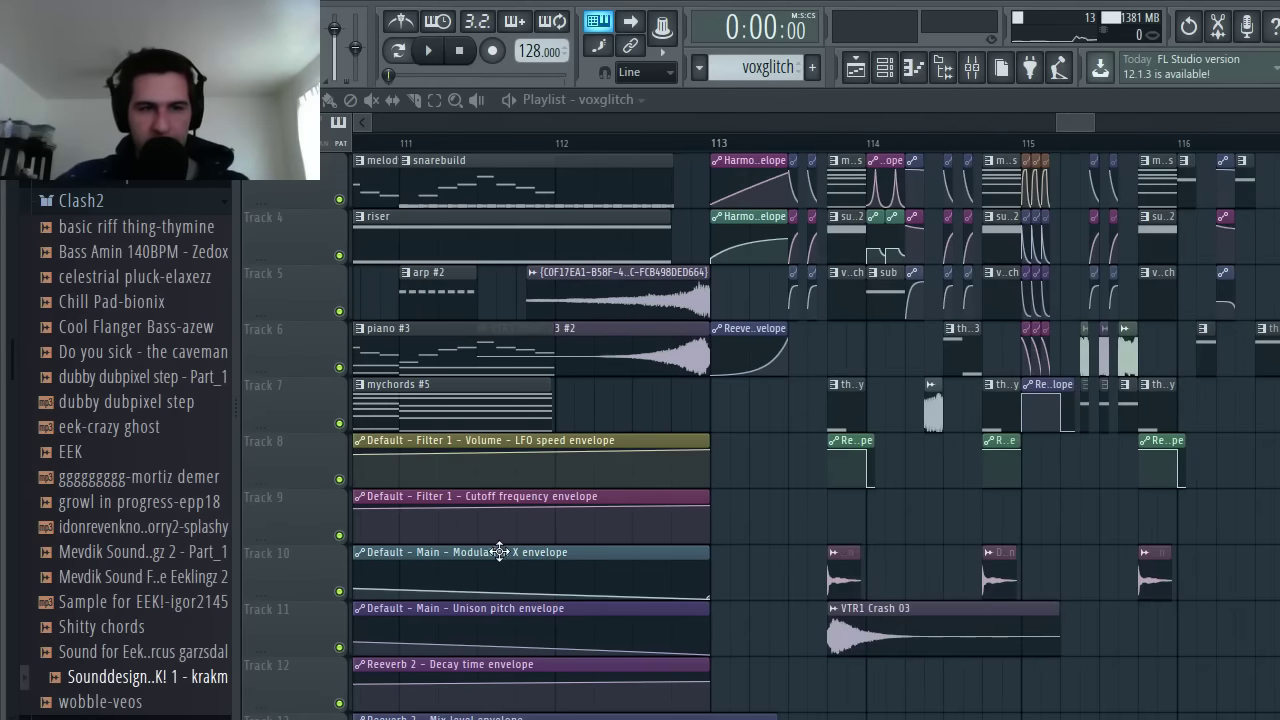
{"action": "scroll", "coordinate": [499, 552], "scroll_direction": "down", "scroll_amount": 2, "text": "ctrl"}
{"action": "scroll", "coordinate": [677, 480], "scroll_direction": "down", "scroll_amount": 2, "text": "ctrl"}
{"action": "scroll", "coordinate": [677, 480], "scroll_direction": "up", "scroll_amount": 2}
{"action": "scroll", "coordinate": [652, 483], "scroll_direction": "down", "scroll_amount": 1, "text": "ctrl"}
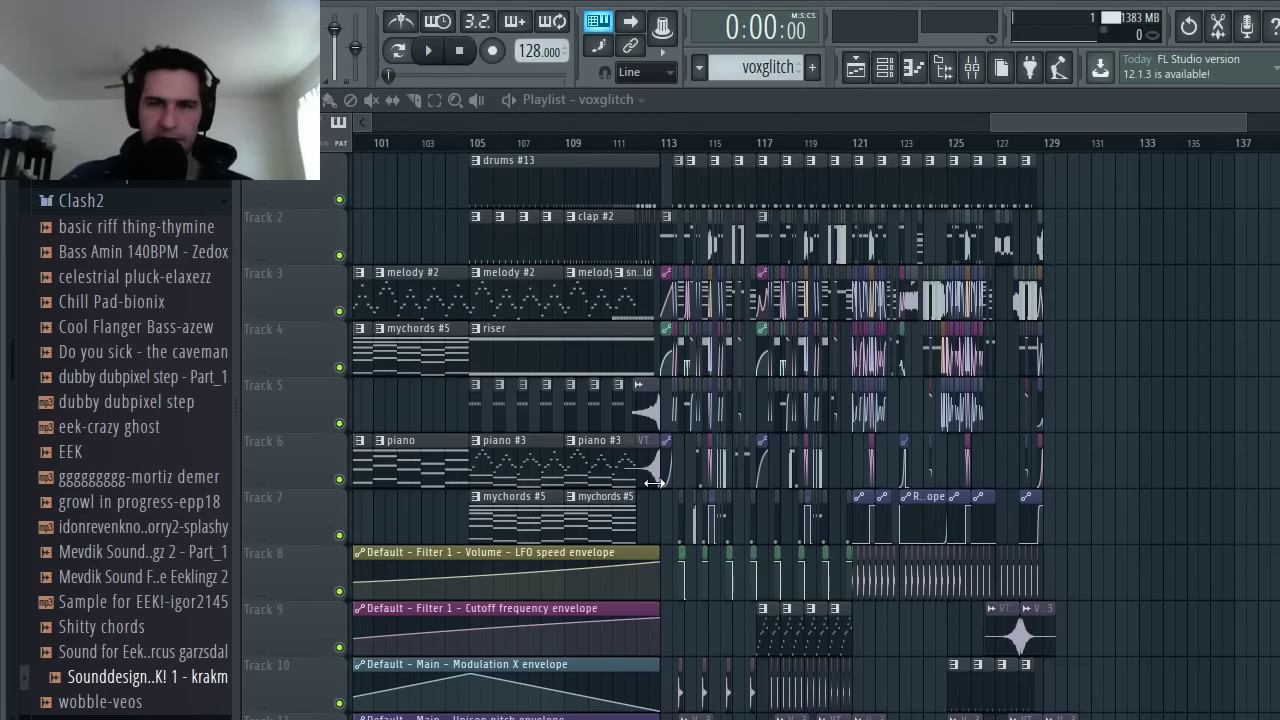
{"action": "left_click_drag", "start_coordinate": [1211, 122], "coordinate": [1178, 121]}
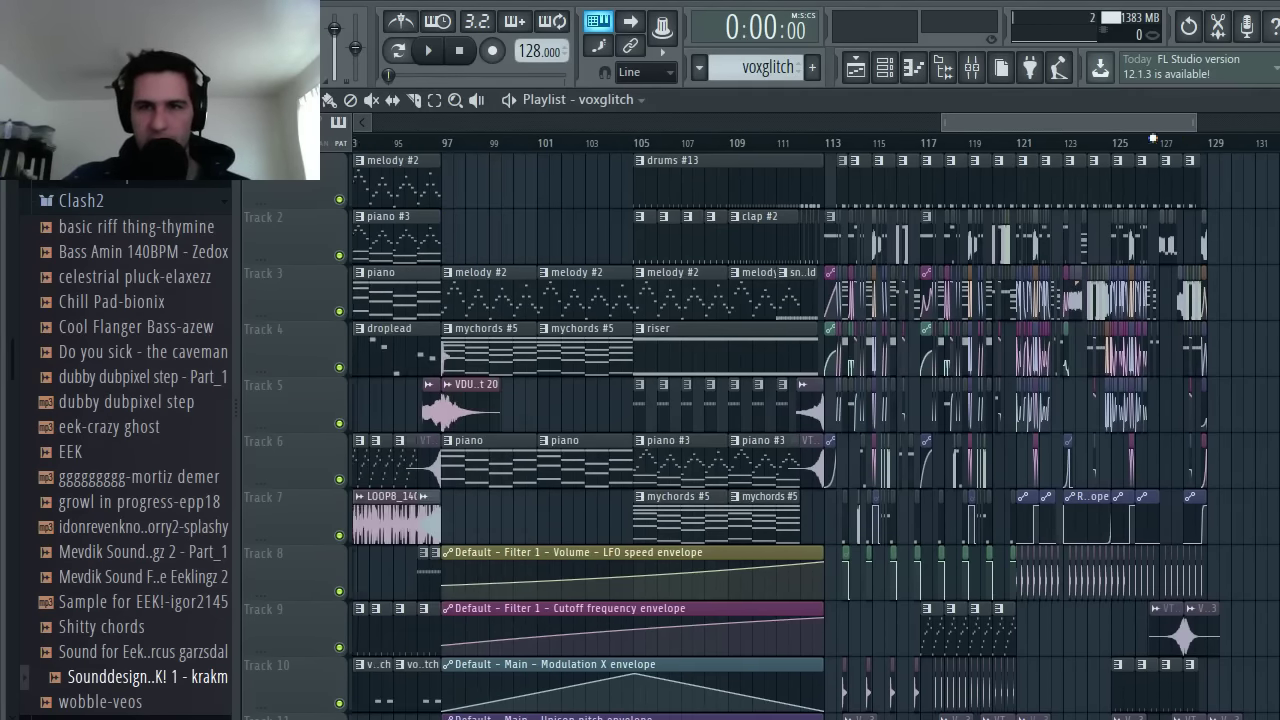
{"action": "scroll", "coordinate": [1040, 138], "scroll_direction": "down", "scroll_amount": 3}
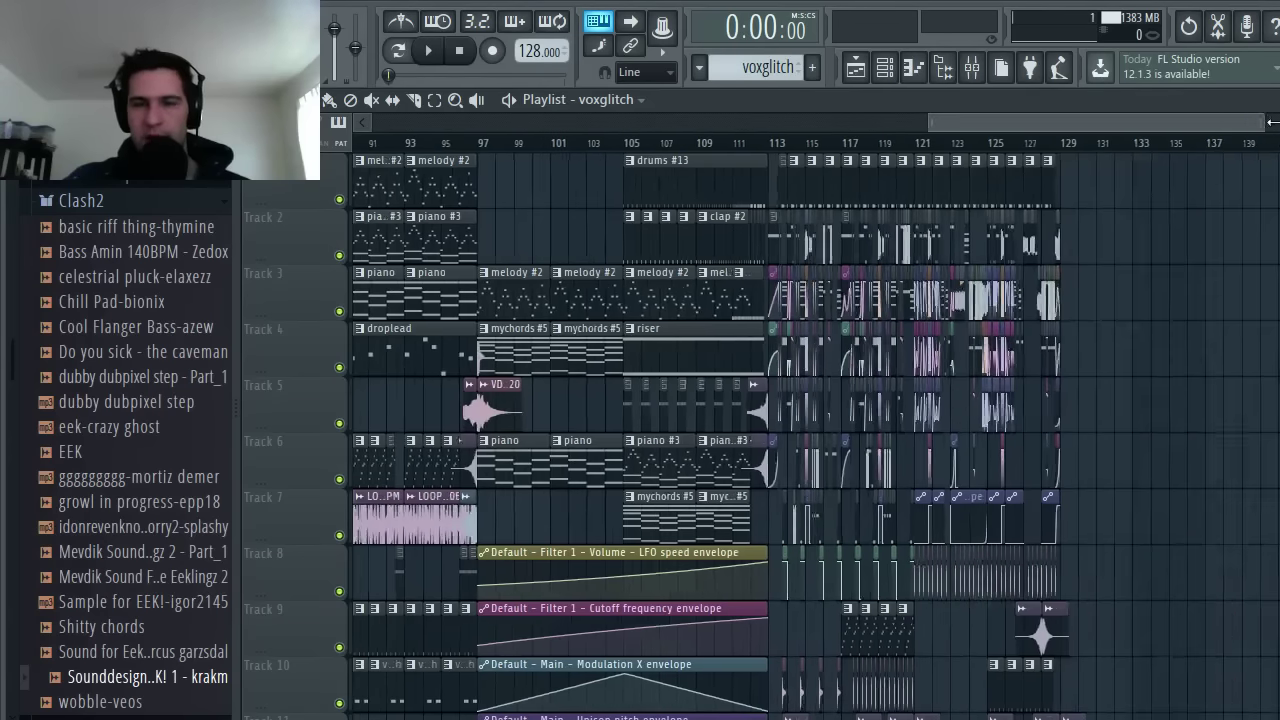
{"action": "mouse_move", "coordinate": [1040, 122]}
{"action": "left_mouse_down"}
{"action": "mouse_move", "coordinate": [594, 119]}
{"action": "mouse_move", "coordinate": [632, 119]}
{"action": "left_mouse_up"}
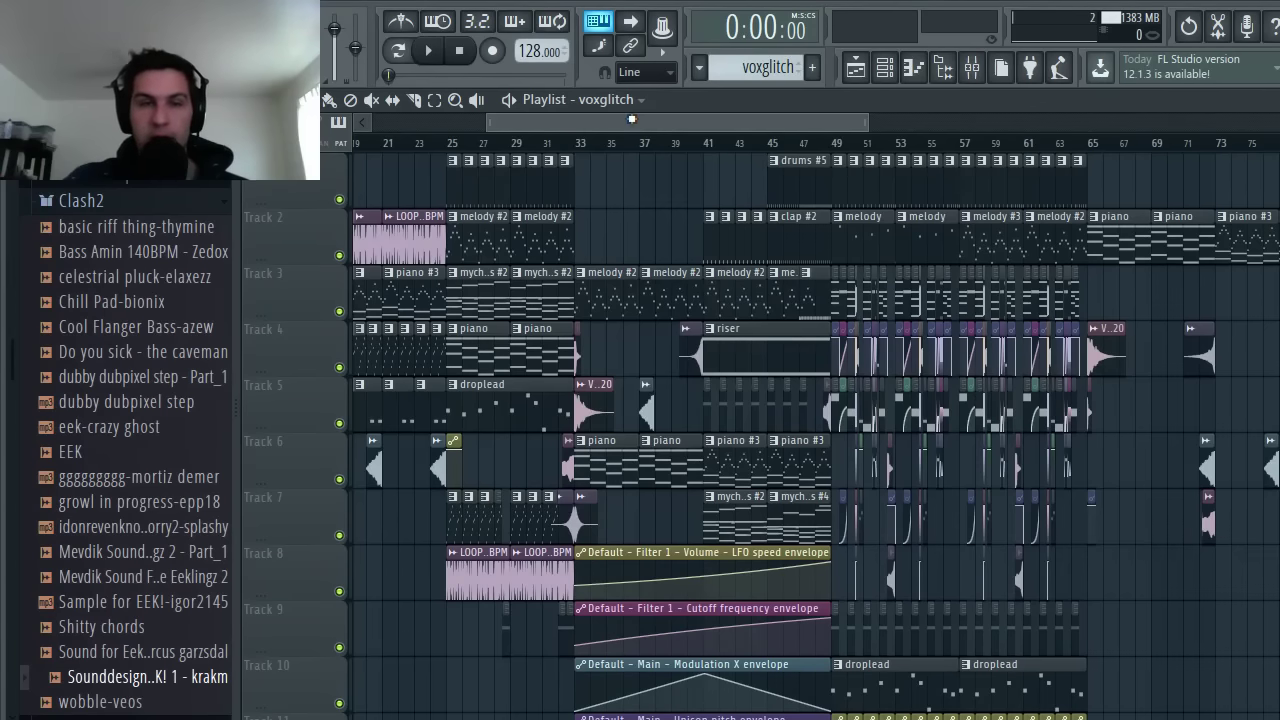
{"action": "left_click_drag", "start_coordinate": [632, 119], "coordinate": [502, 147]}
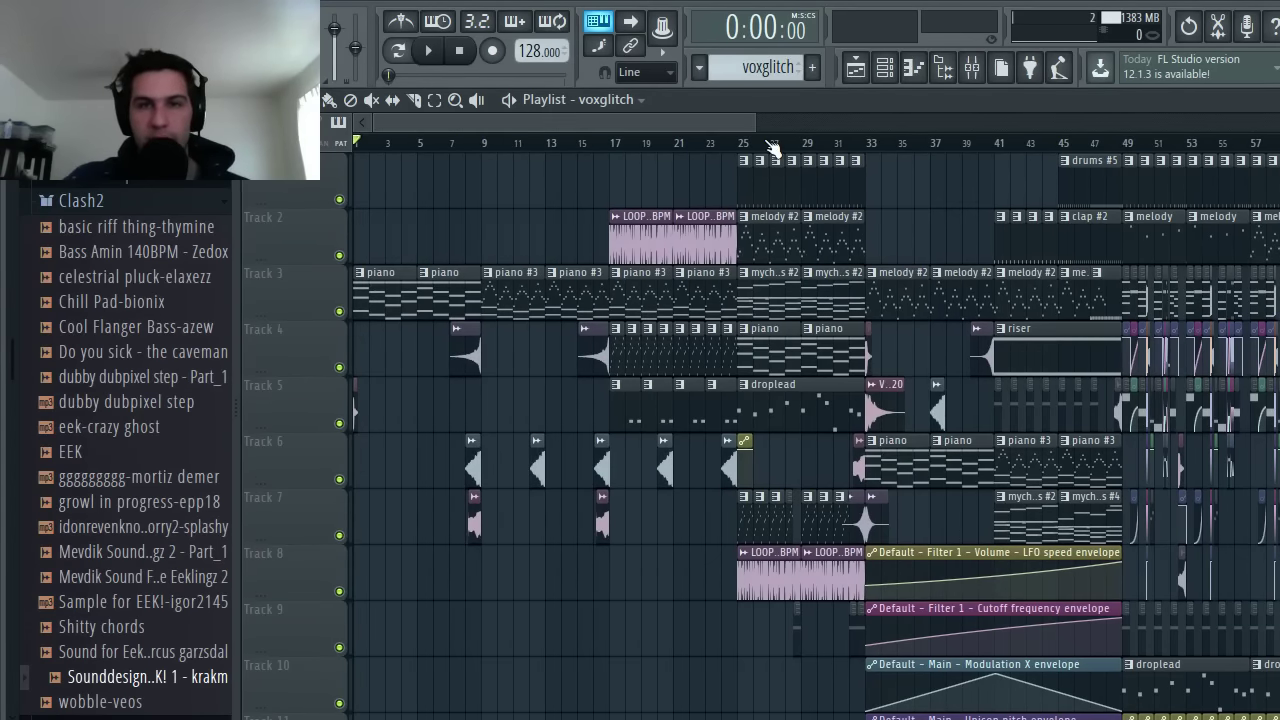
{"action": "mouse_move", "coordinate": [756, 122]}
{"action": "left_mouse_down"}
{"action": "mouse_move", "coordinate": [917, 163]}
{"action": "mouse_move", "coordinate": [1134, 497]}
{"action": "left_mouse_up"}
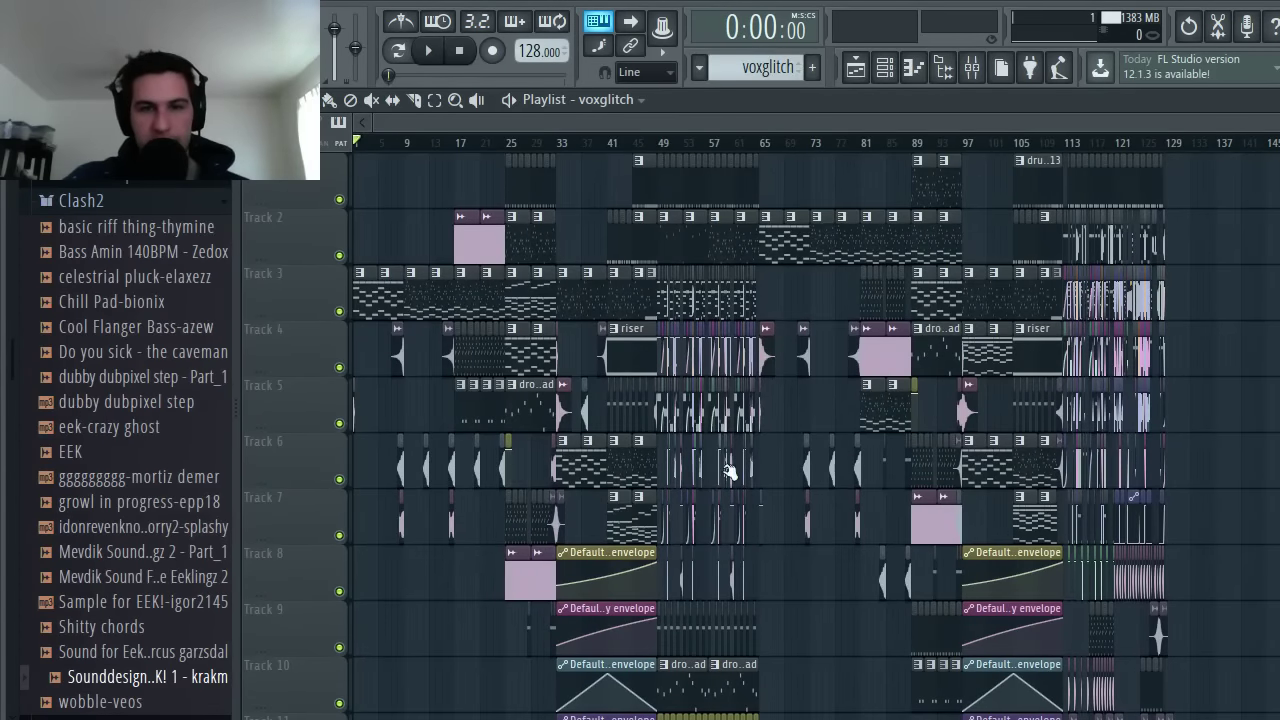
{"action": "scroll", "coordinate": [623, 491], "scroll_direction": "down", "scroll_amount": 2}
{"action": "scroll", "coordinate": [623, 491], "scroll_direction": "down", "scroll_amount": 2}
{"action": "scroll", "coordinate": [623, 491], "scroll_direction": "down", "scroll_amount": 2}
{"action": "scroll", "coordinate": [623, 491], "scroll_direction": "up", "scroll_amount": 3}
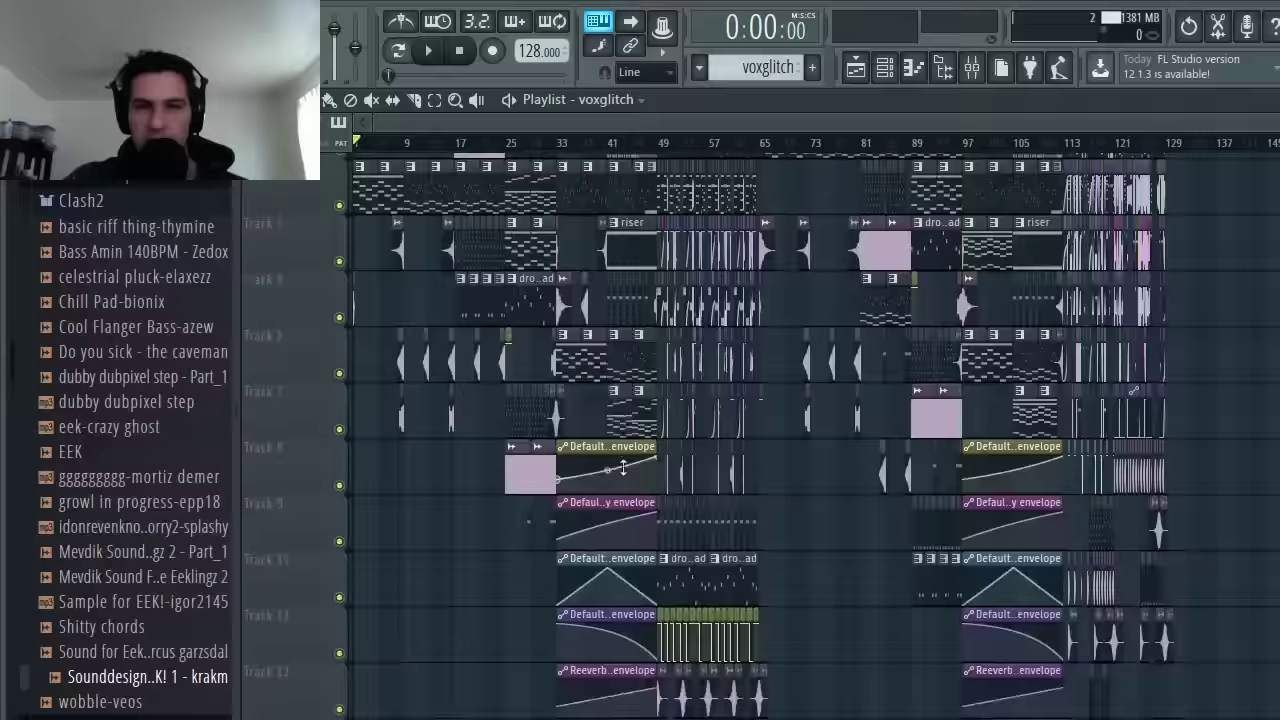
{"action": "scroll", "coordinate": [700, 465], "scroll_direction": "up", "scroll_amount": 2}
{"action": "scroll", "coordinate": [780, 445], "scroll_direction": "up", "scroll_amount": 1}
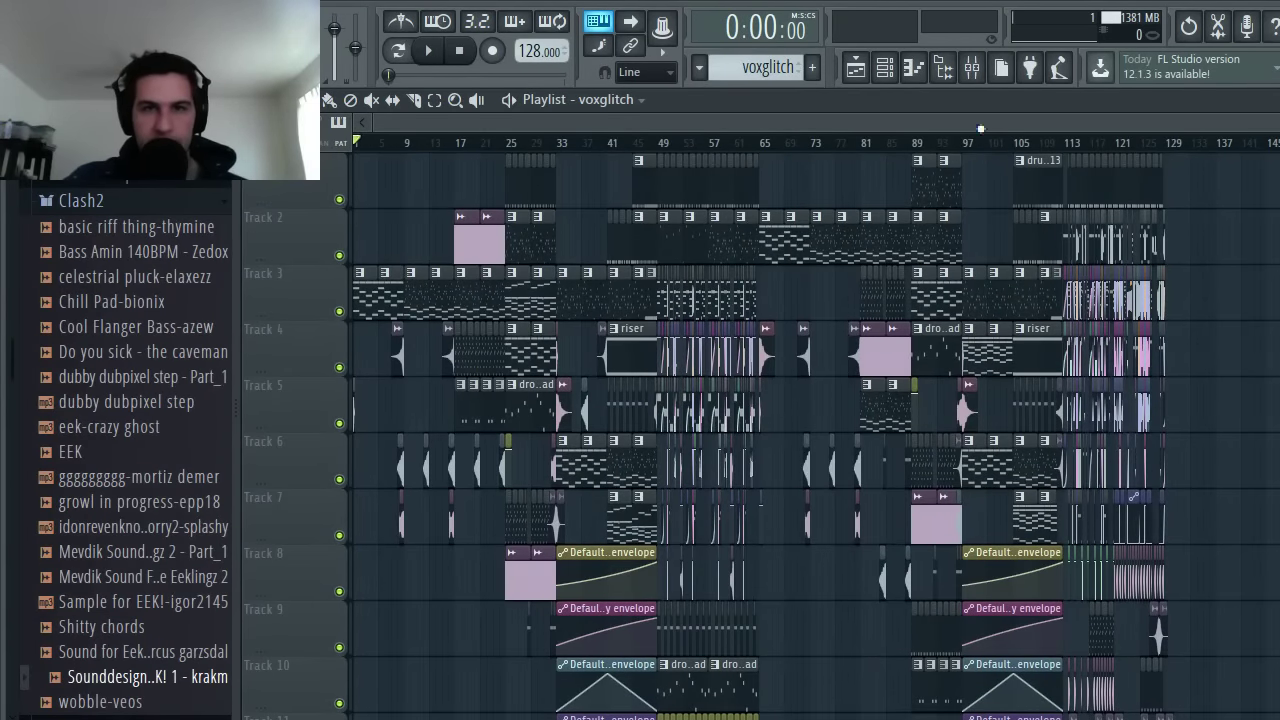
- Briefly open the Mixer to look at it
{"action": "left_click", "coordinate": [981, 76]}
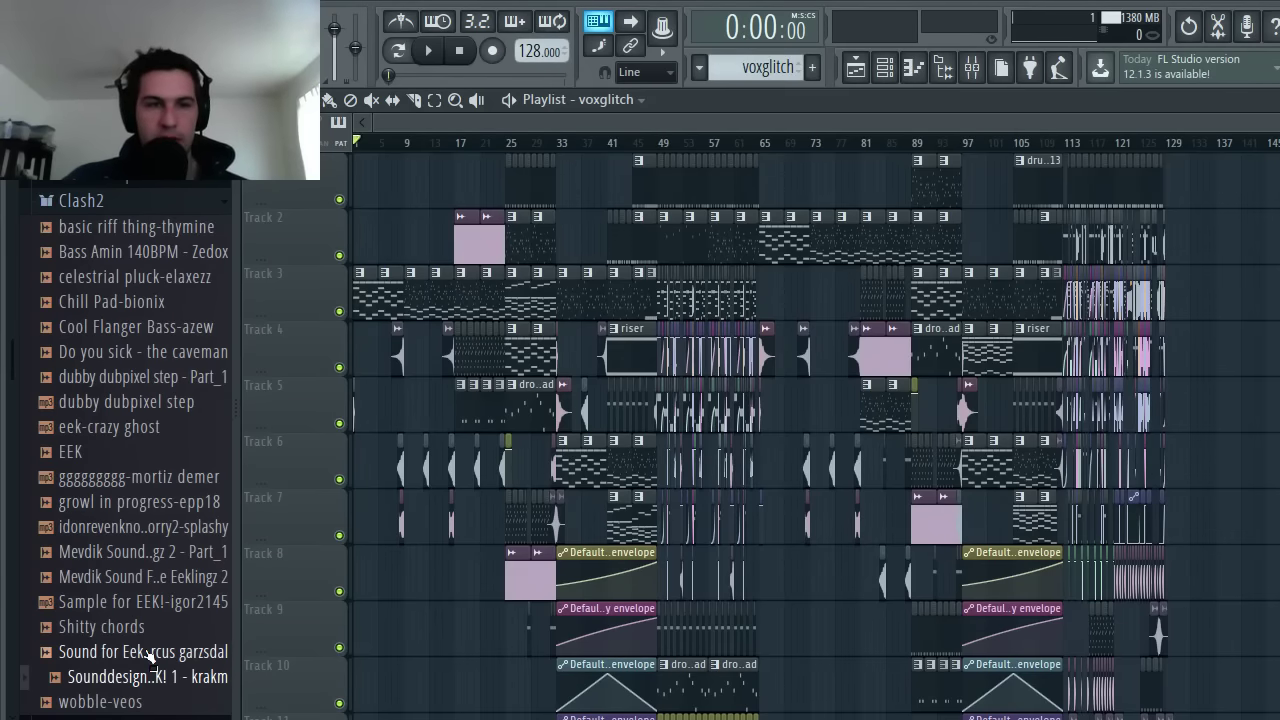
- Narrow the browser panel and zoom the playlist to bars 49–62
{"action": "left_click_drag", "start_coordinate": [236, 404], "coordinate": [188, 404]}
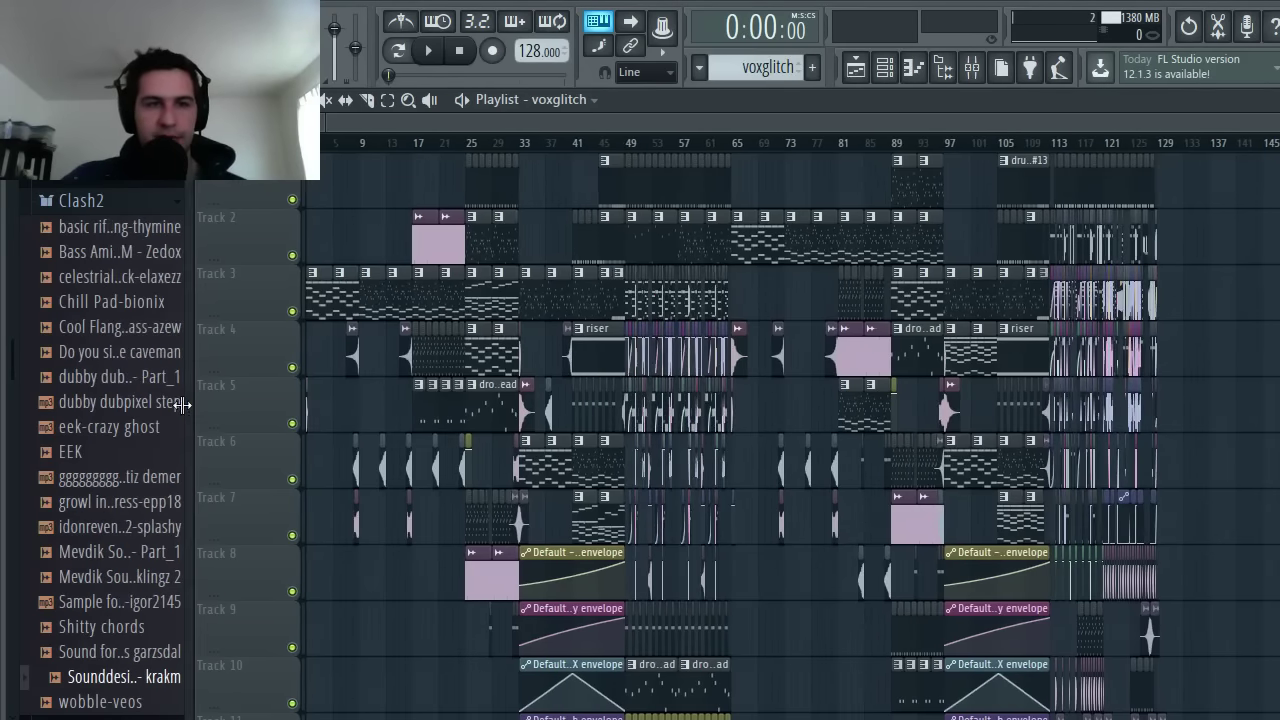
{"action": "scroll", "coordinate": [569, 693], "scroll_direction": "up", "scroll_amount": 2}
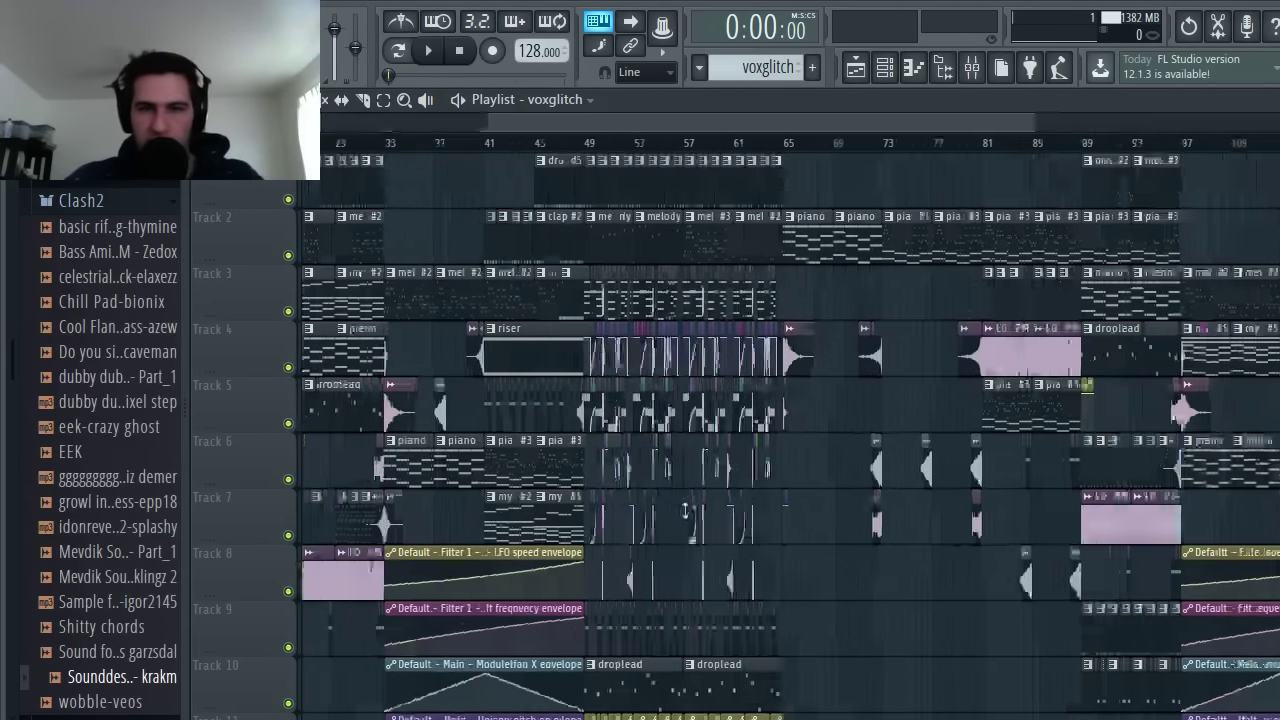
{"action": "scroll", "coordinate": [569, 693], "scroll_direction": "up", "scroll_amount": 2}
{"action": "scroll", "coordinate": [569, 693], "scroll_direction": "up", "scroll_amount": 2}
{"action": "scroll", "coordinate": [339, 669], "scroll_direction": "down", "scroll_amount": 1}
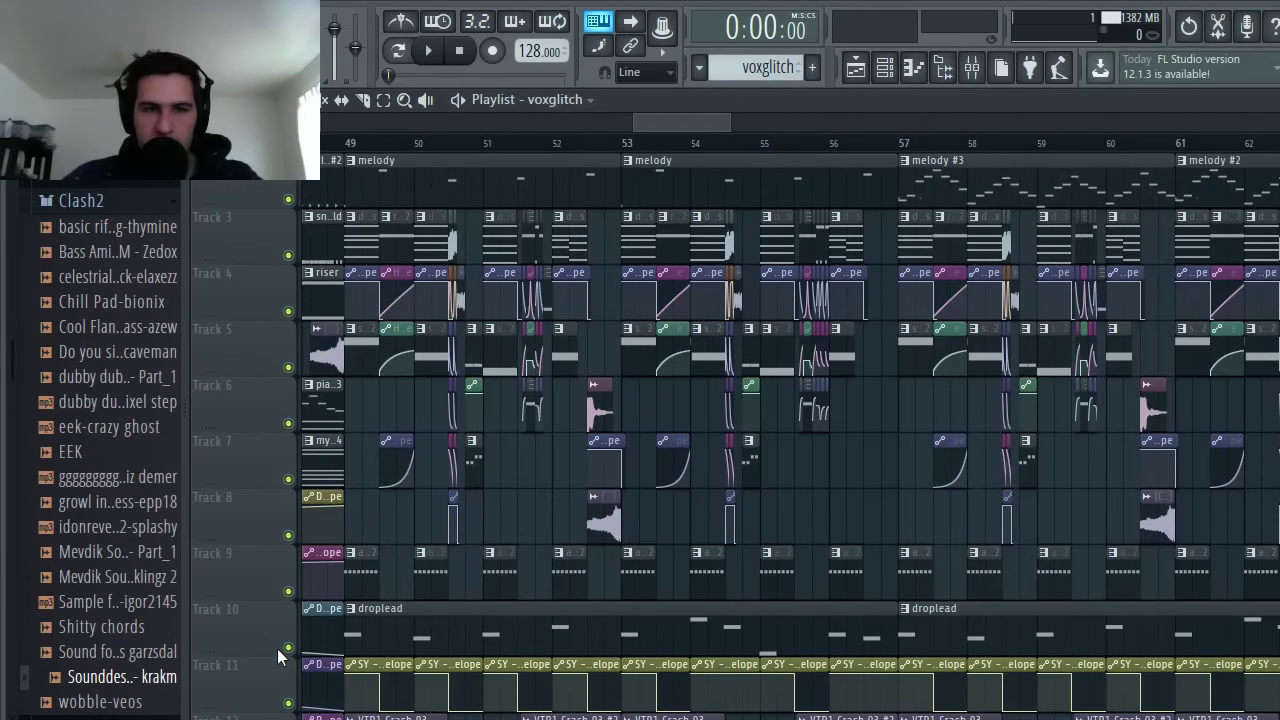
- Play the droplead pattern's Nostalgic Pluck melody, check the Channel rack, stop, and return to the playlist
{"action": "double_click", "coordinate": [486, 634]}
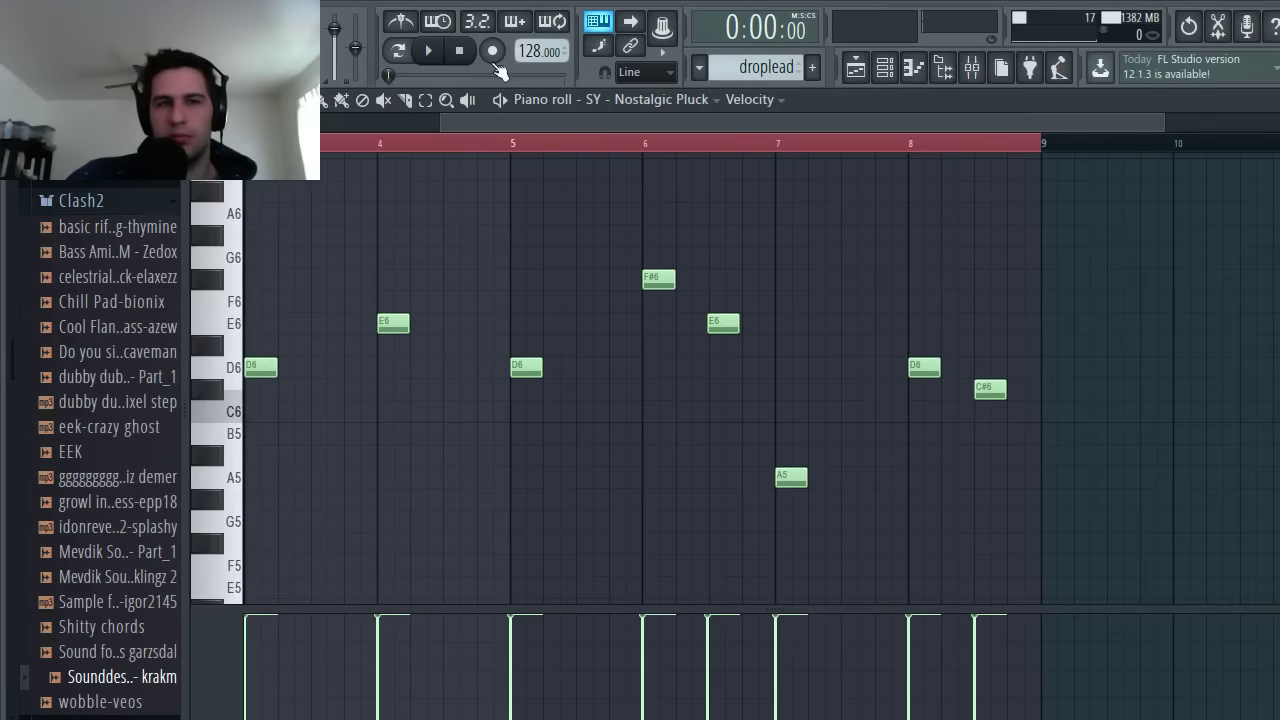
{"action": "left_click", "coordinate": [427, 51]}
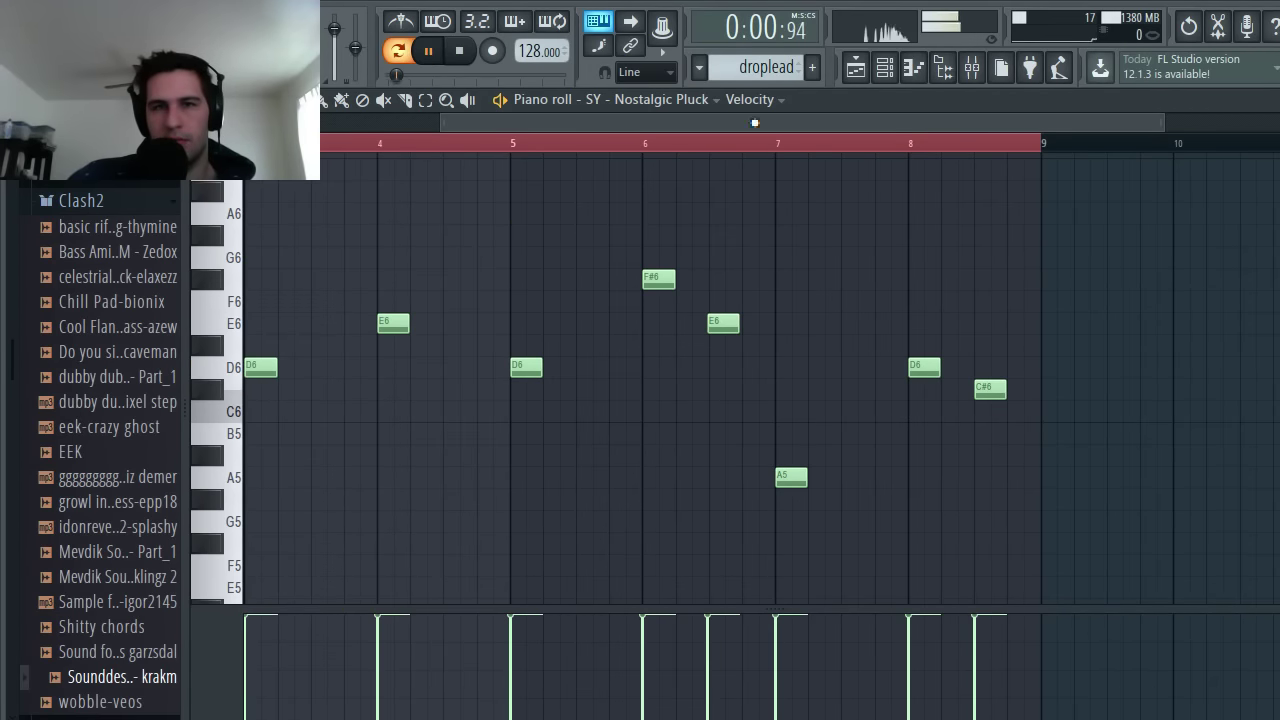
{"action": "left_click", "coordinate": [884, 76]}
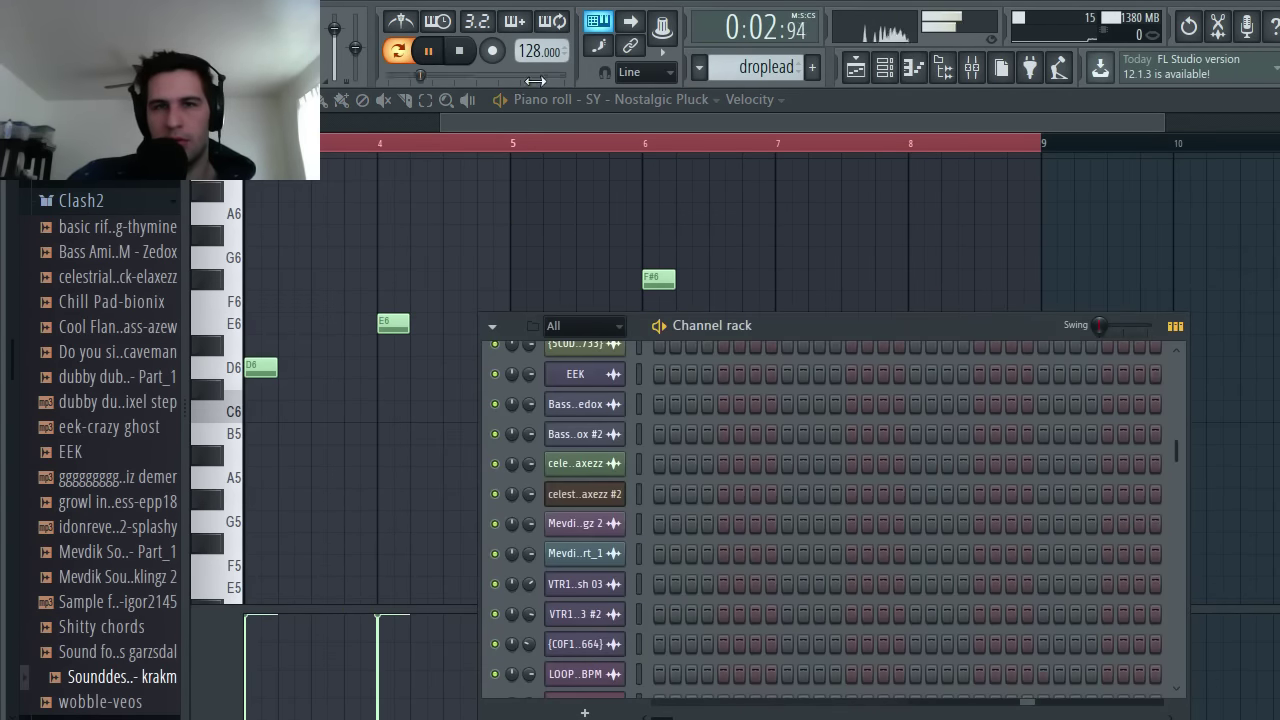
{"action": "left_click", "coordinate": [460, 52]}
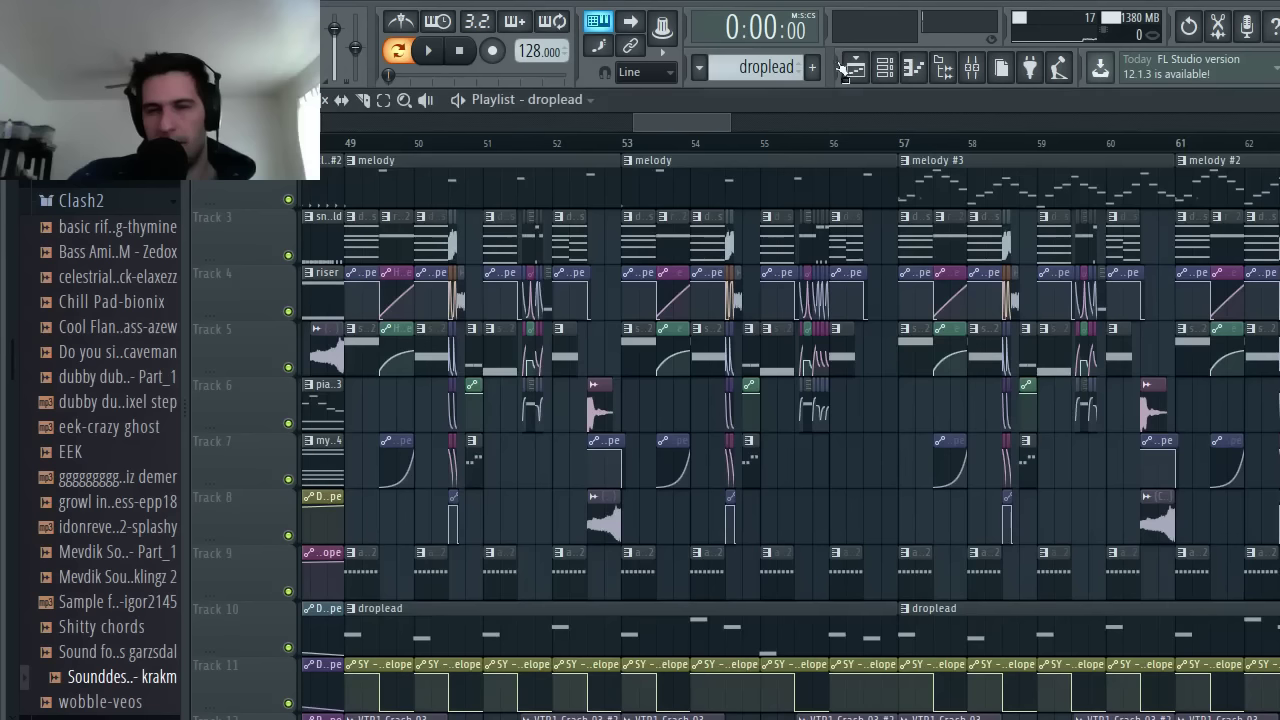
{"action": "left_click", "coordinate": [855, 67]}
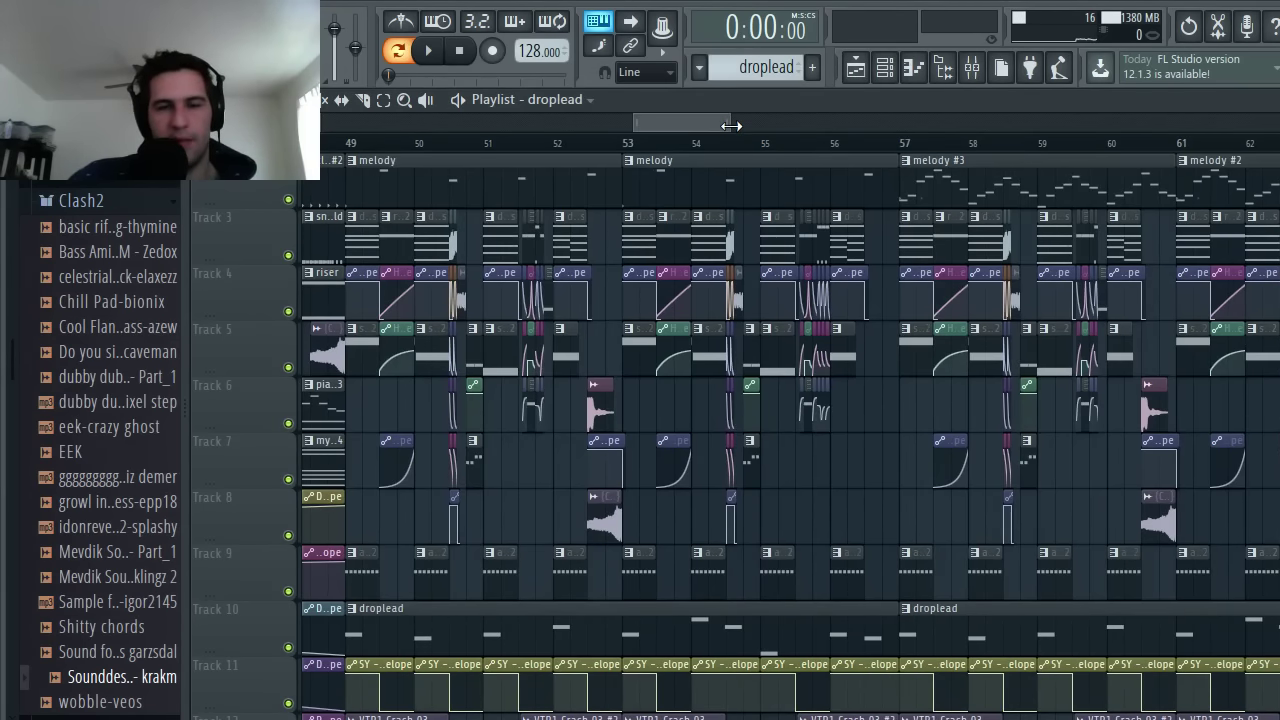
{"action": "left_click_drag", "start_coordinate": [731, 121], "coordinate": [760, 119]}
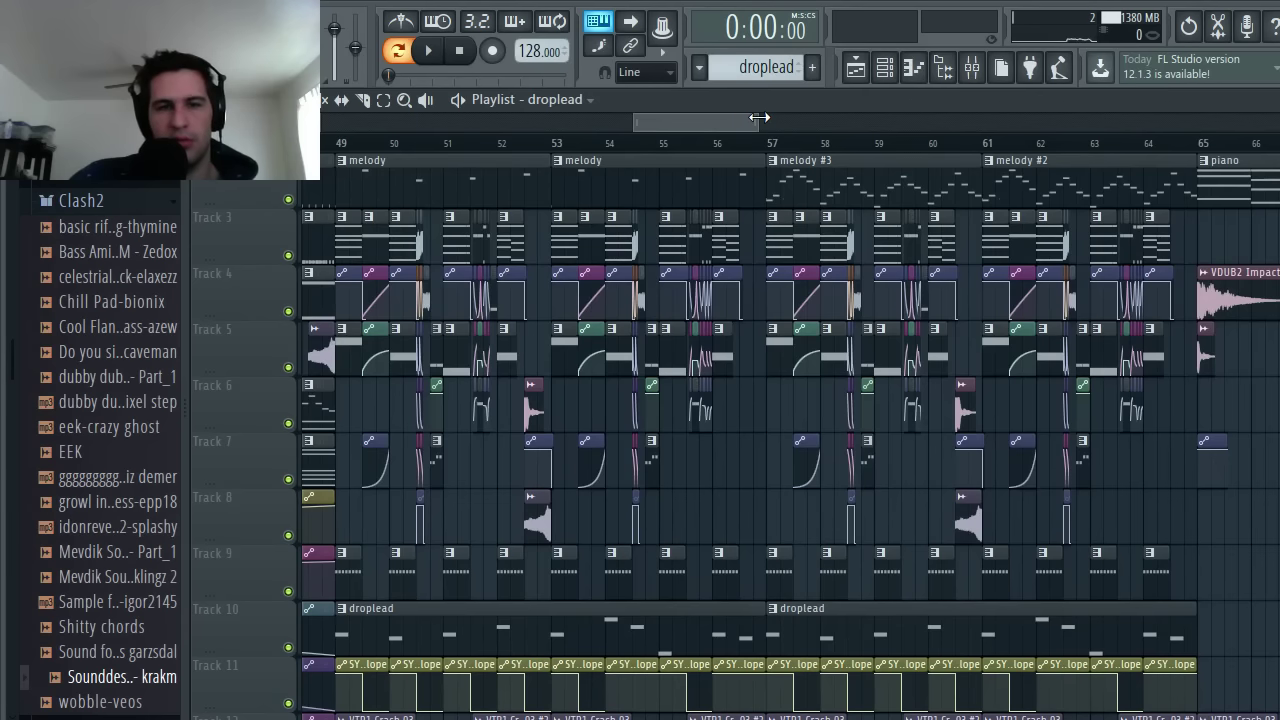
{"action": "left_click_drag", "start_coordinate": [760, 118], "coordinate": [782, 120]}
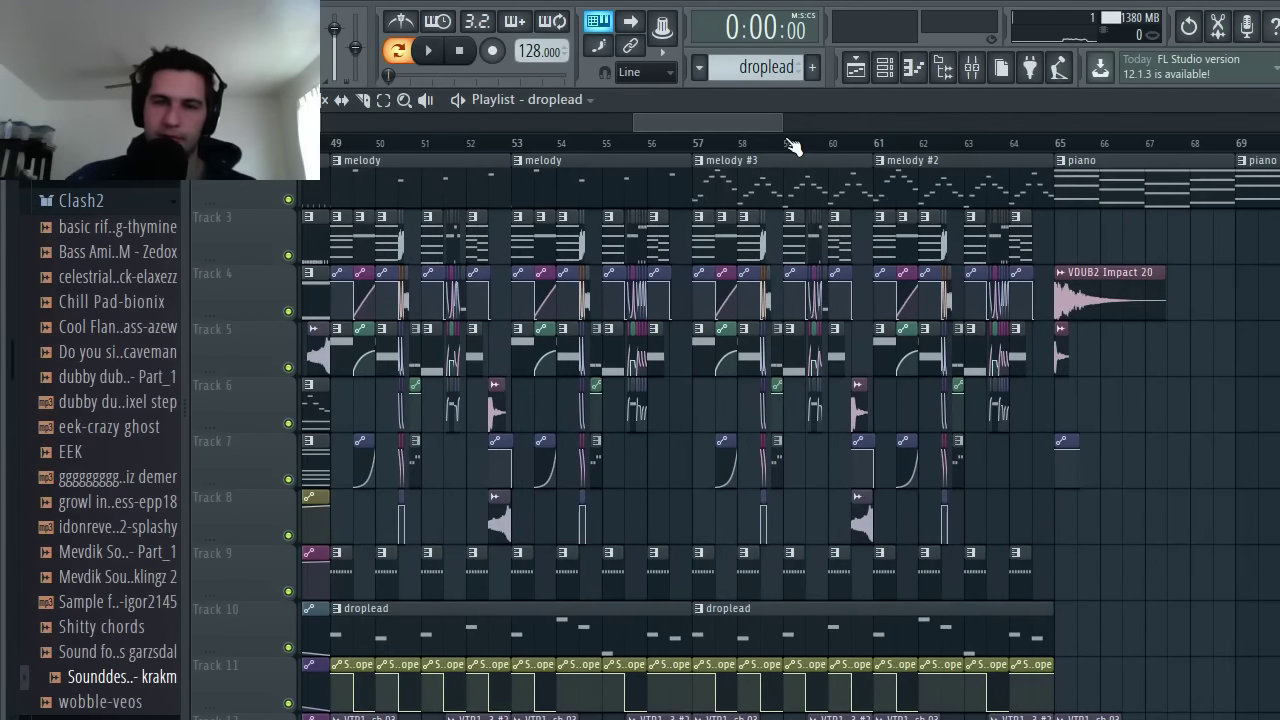